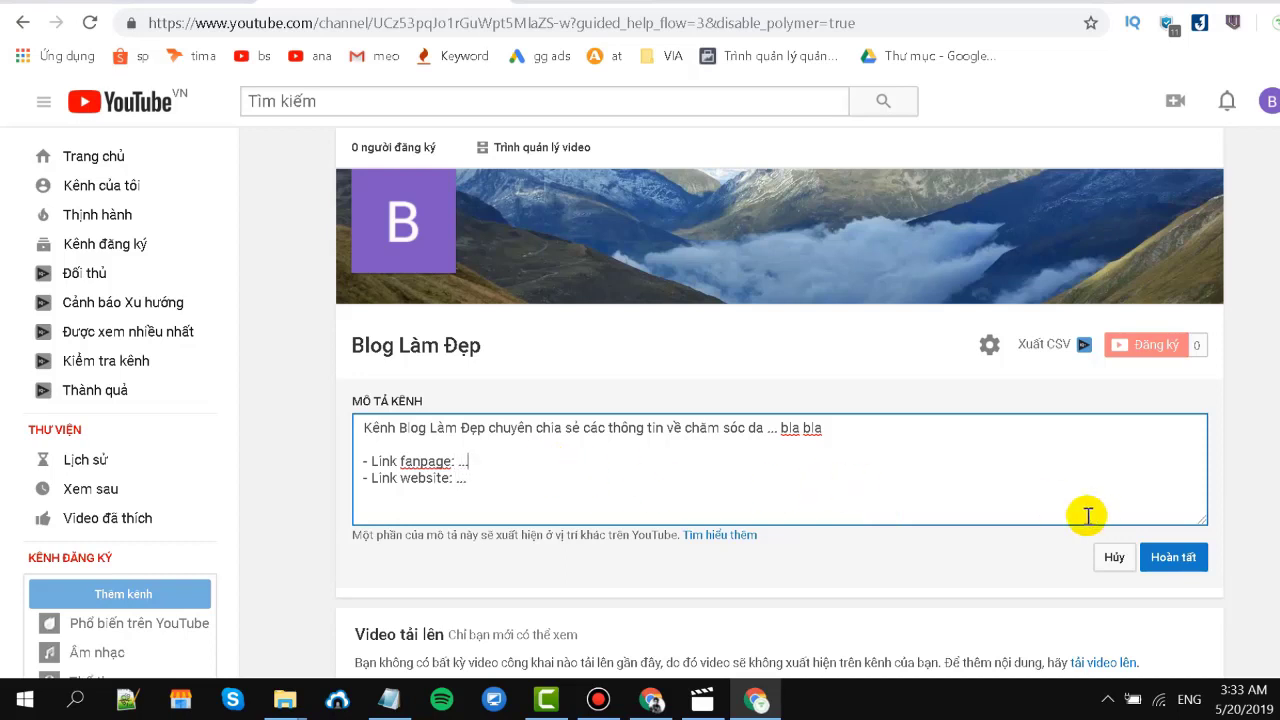
Save the Blog Làm Đẹp channel description containing the fanpage and website link lines.
click(1188, 565)
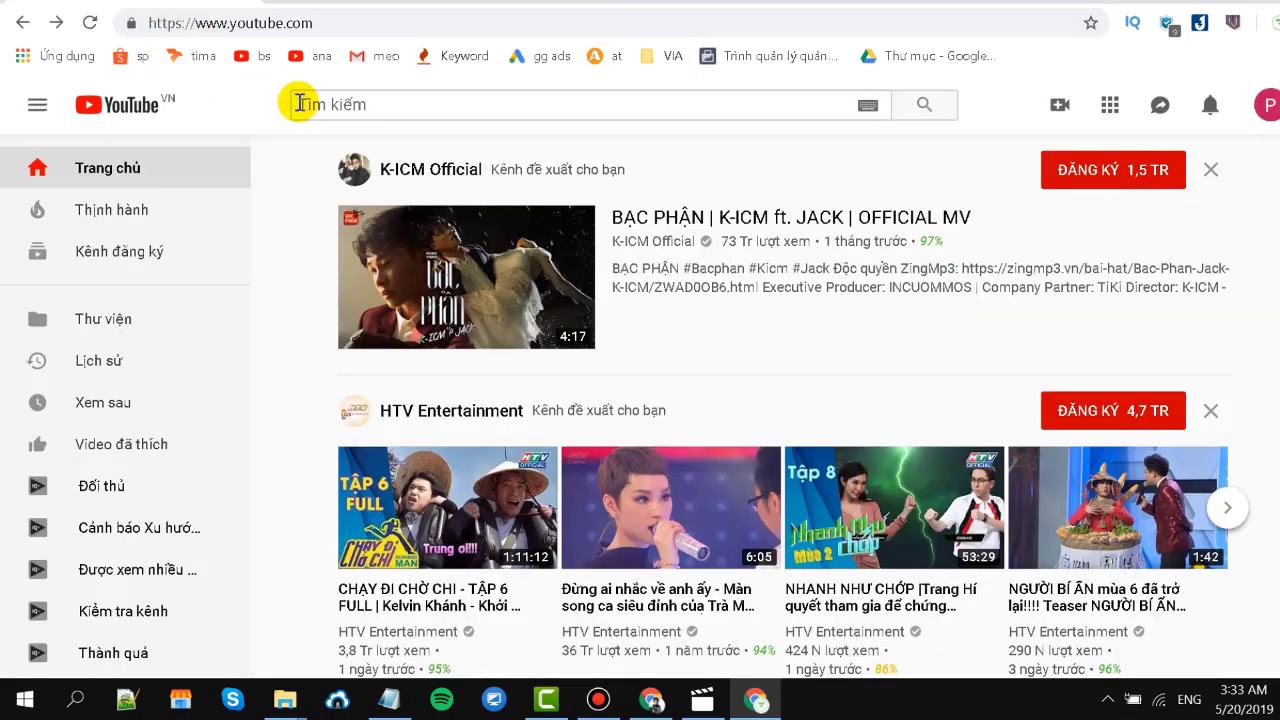
Search 'bác sĩ online', view the Bác sĩ Online channel, then return to Blog Làm Đẹp.
click(301, 105)
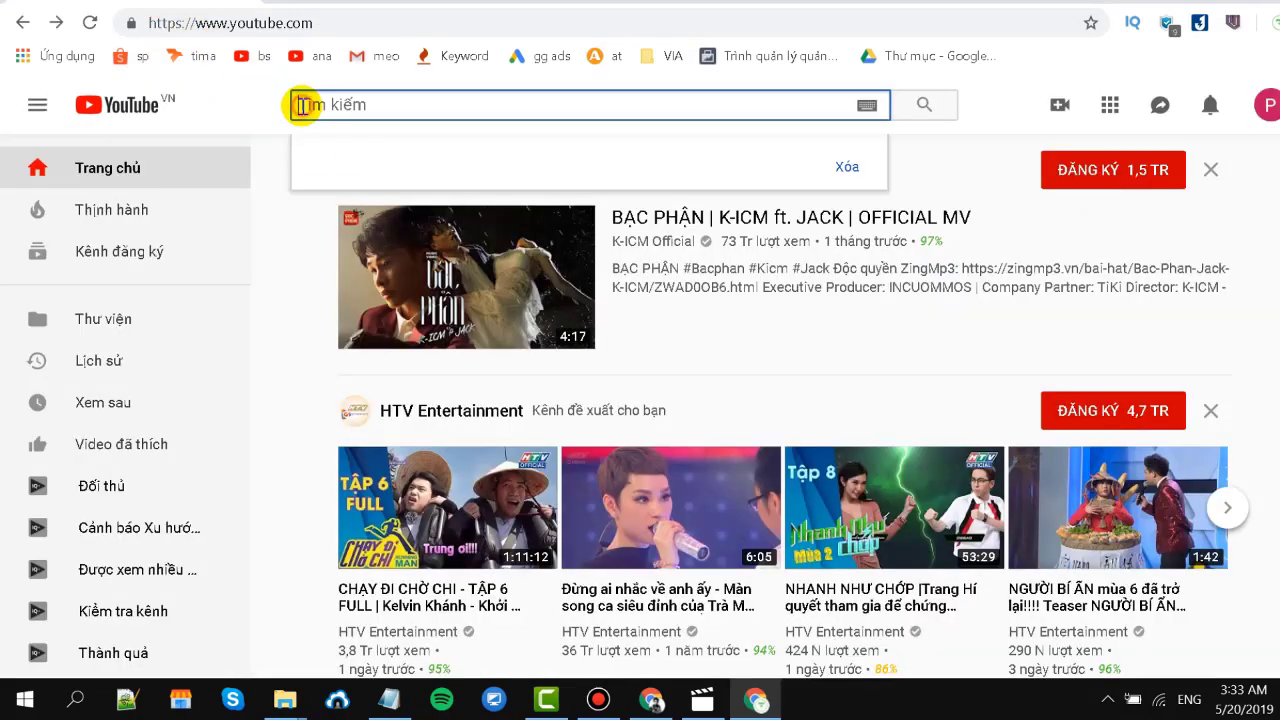
text(bác)
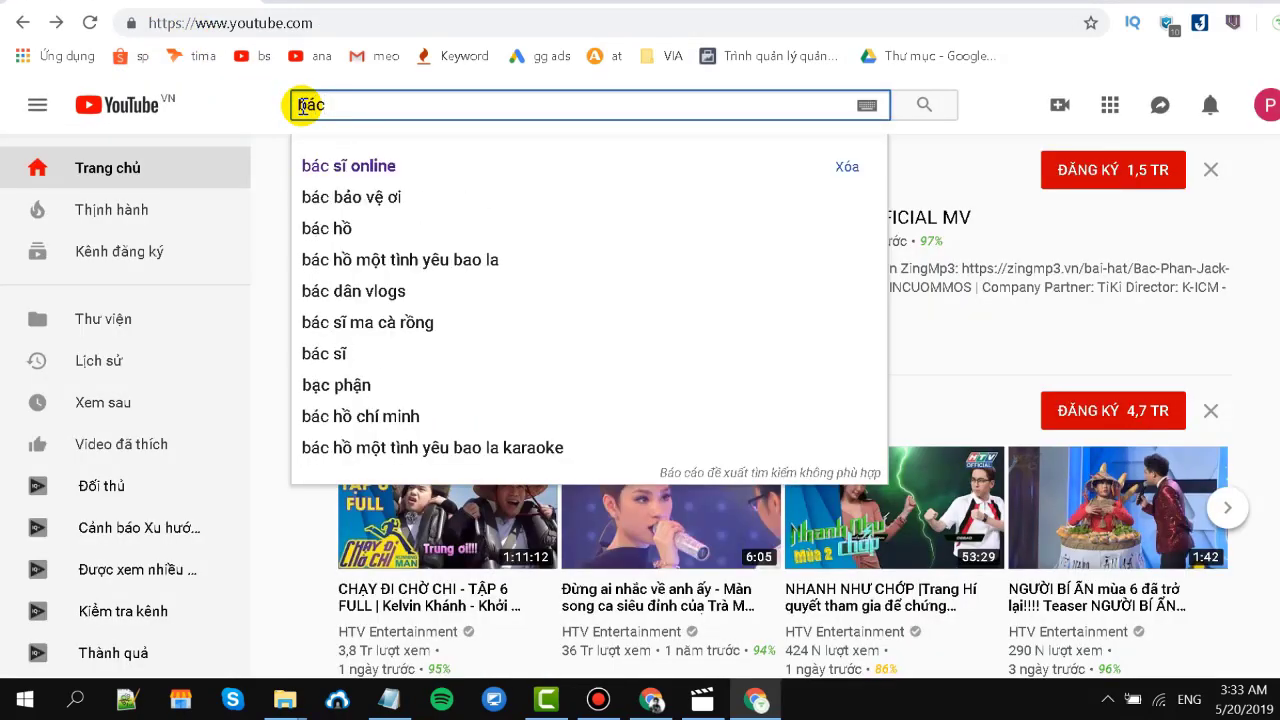
click(417, 163)
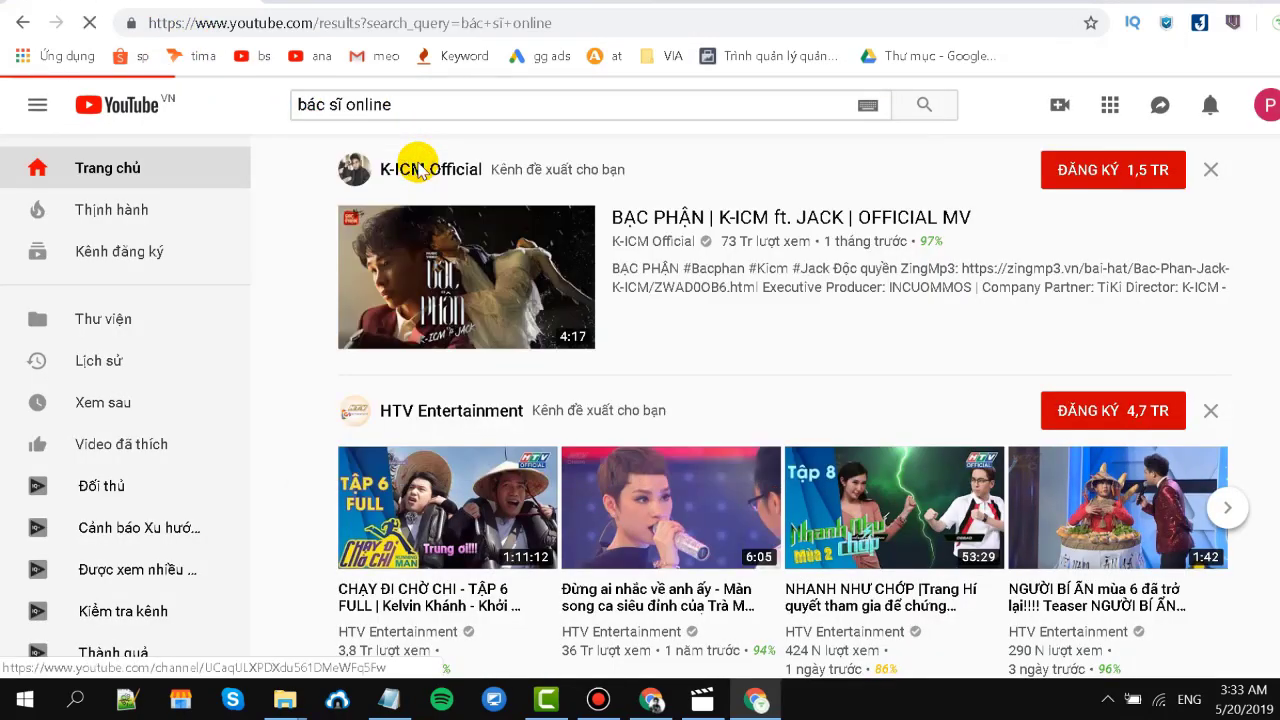
click(563, 247)
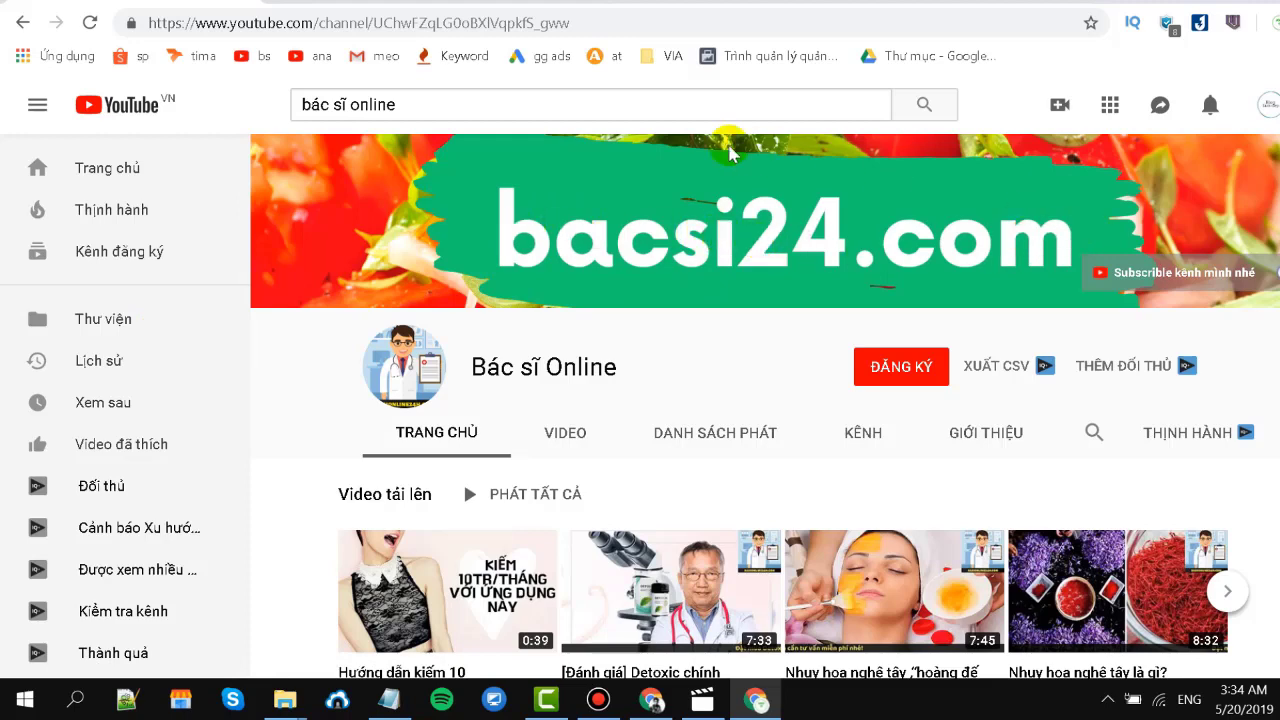
click(300, 104)
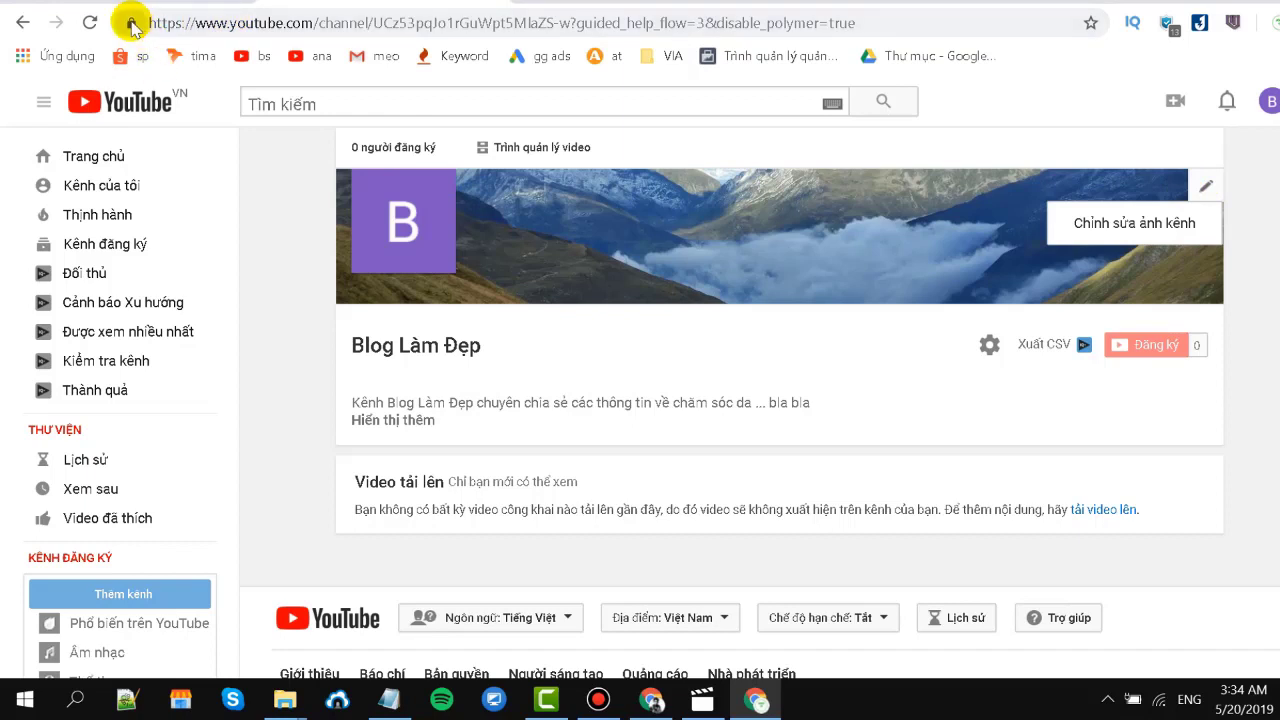
Reload the channel, open its link editor, and set the location to Việt Nam.
click(84, 24)
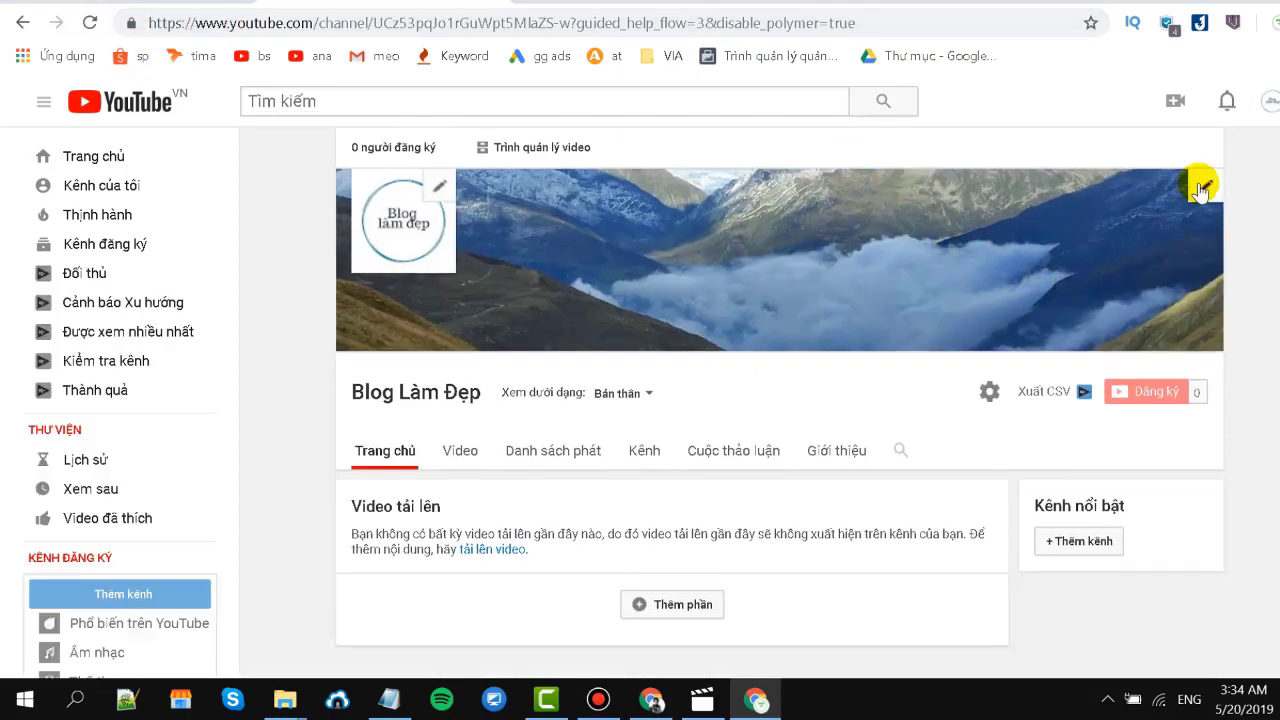
click(1201, 188)
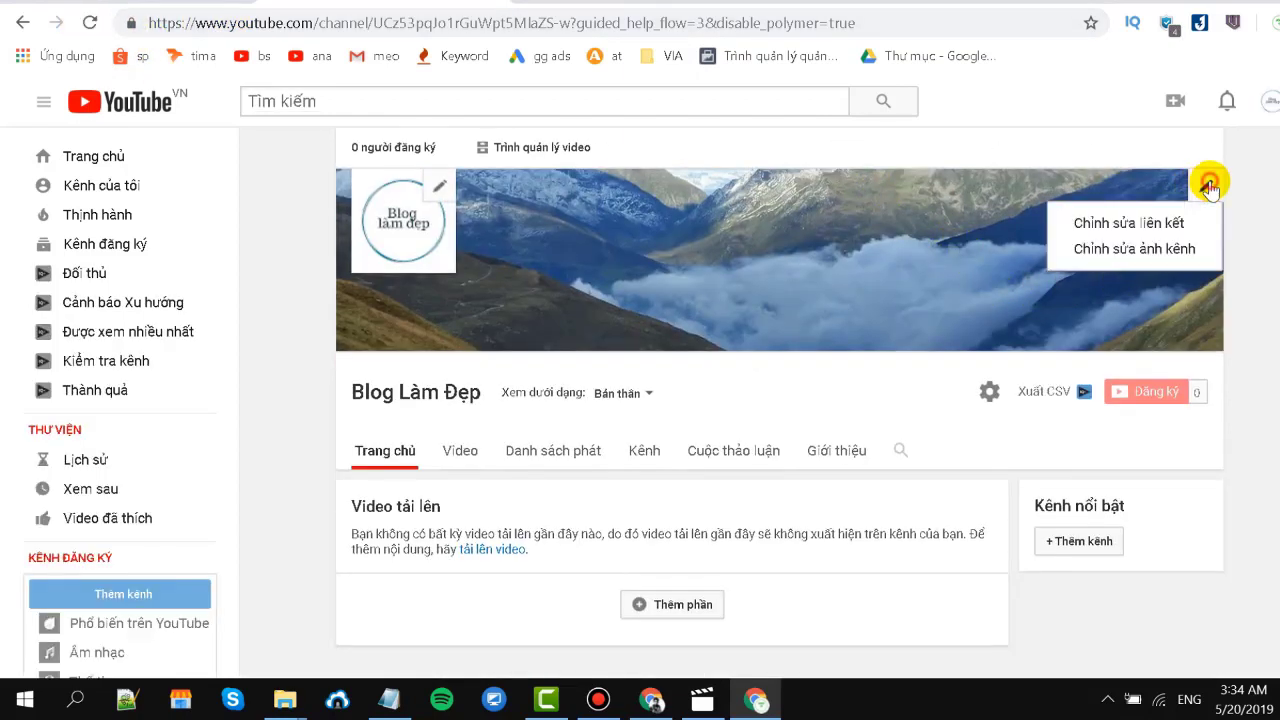
click(1133, 224)
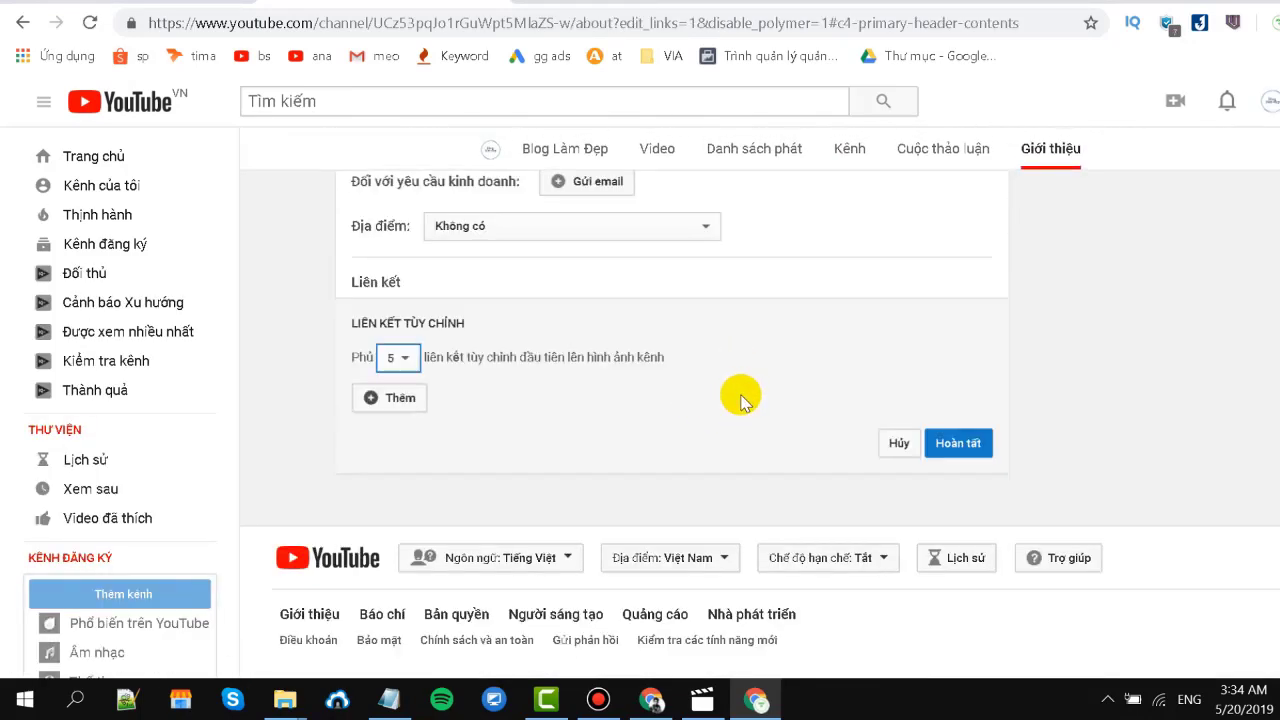
scroll(640, 260, up, 1)
click(577, 330)
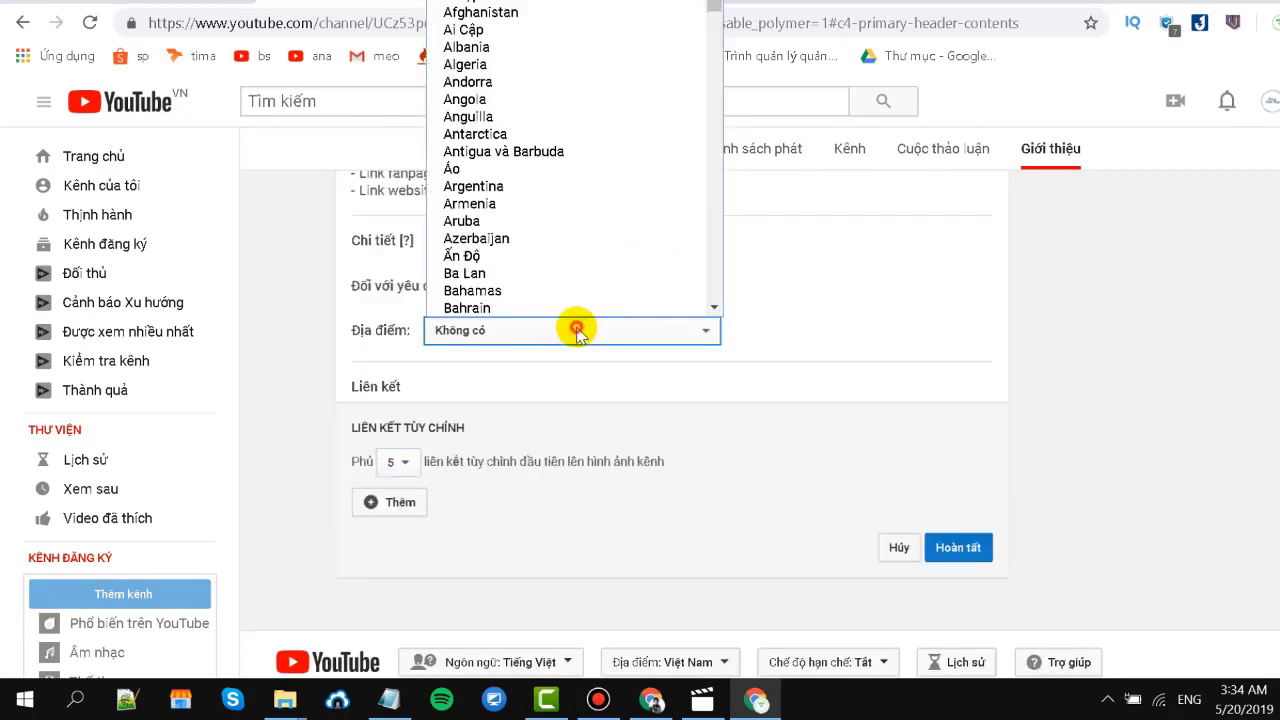
scroll(560, 240, down, 15)
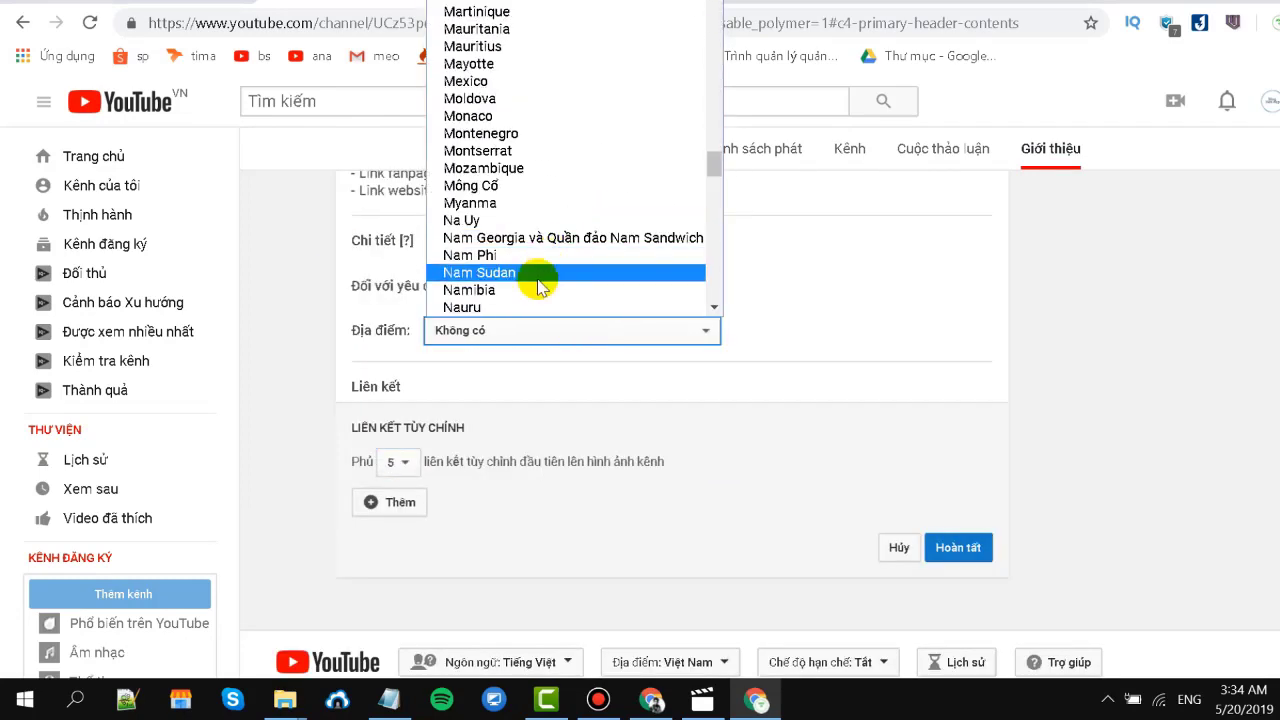
scroll(530, 287, down, 12)
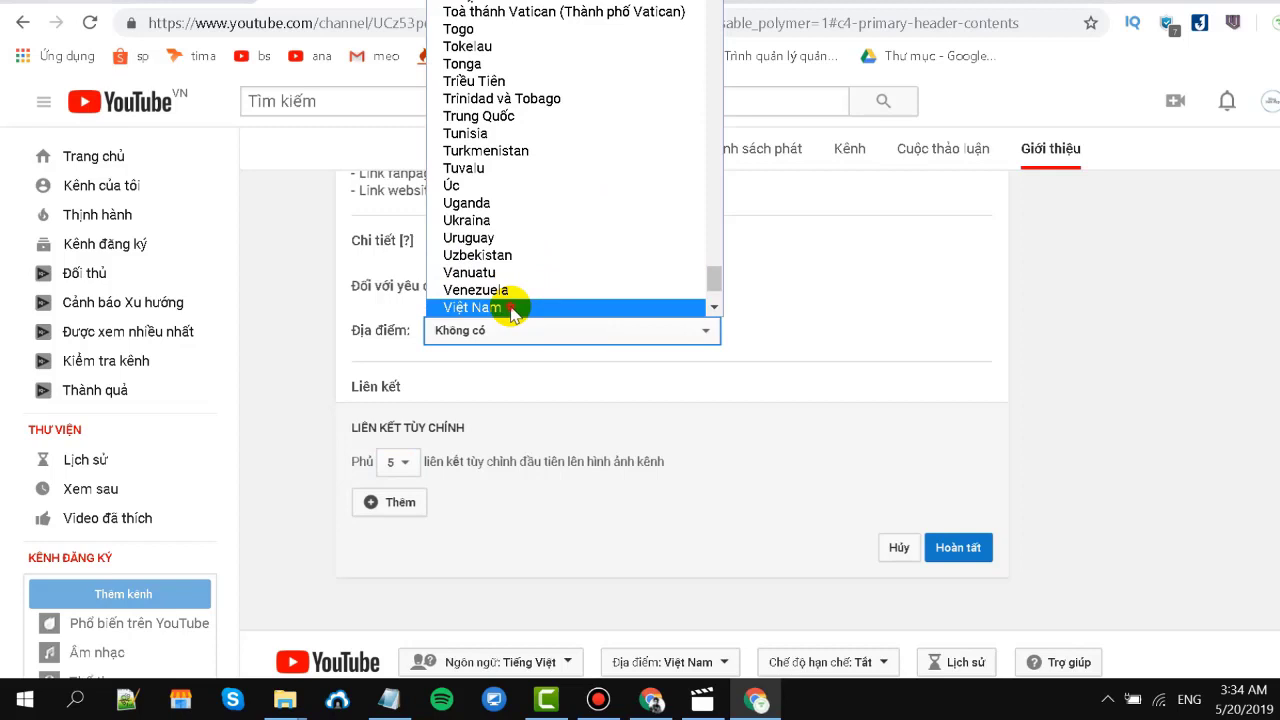
click(511, 309)
Start and cancel adding a business enquiry email, then scroll to the Liên kết section.
scroll(606, 386, up, 1)
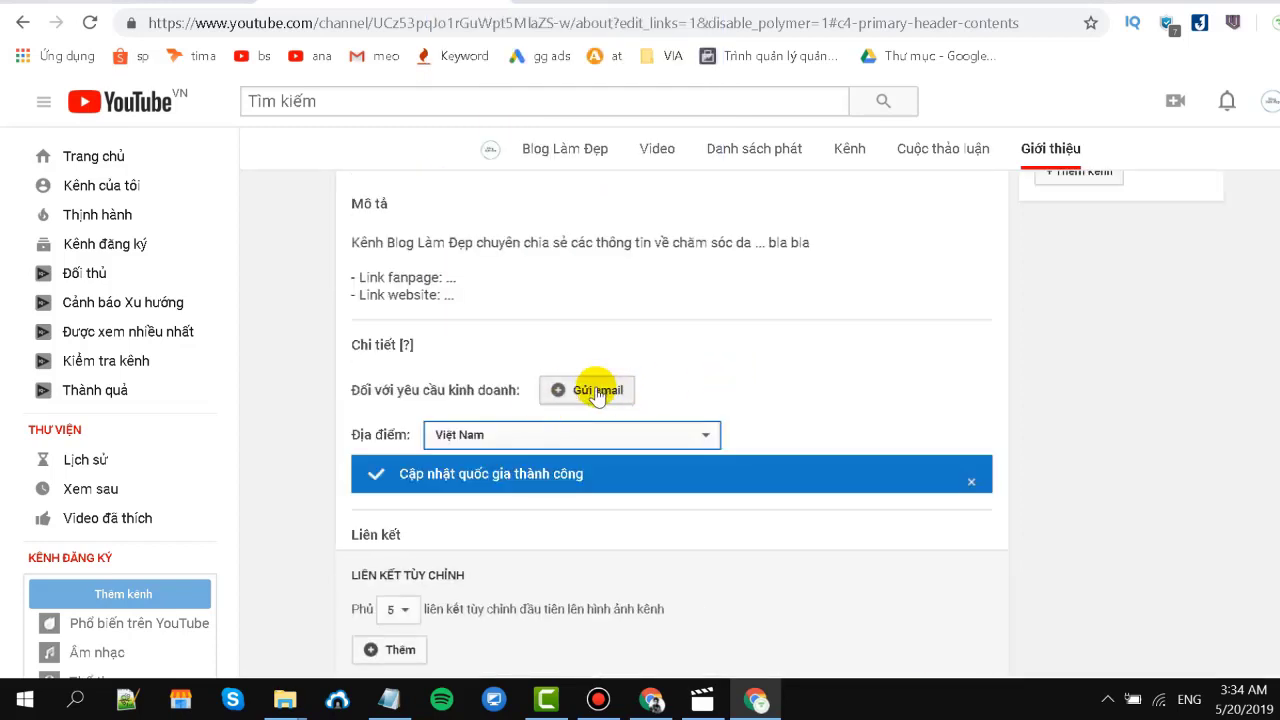
click(597, 392)
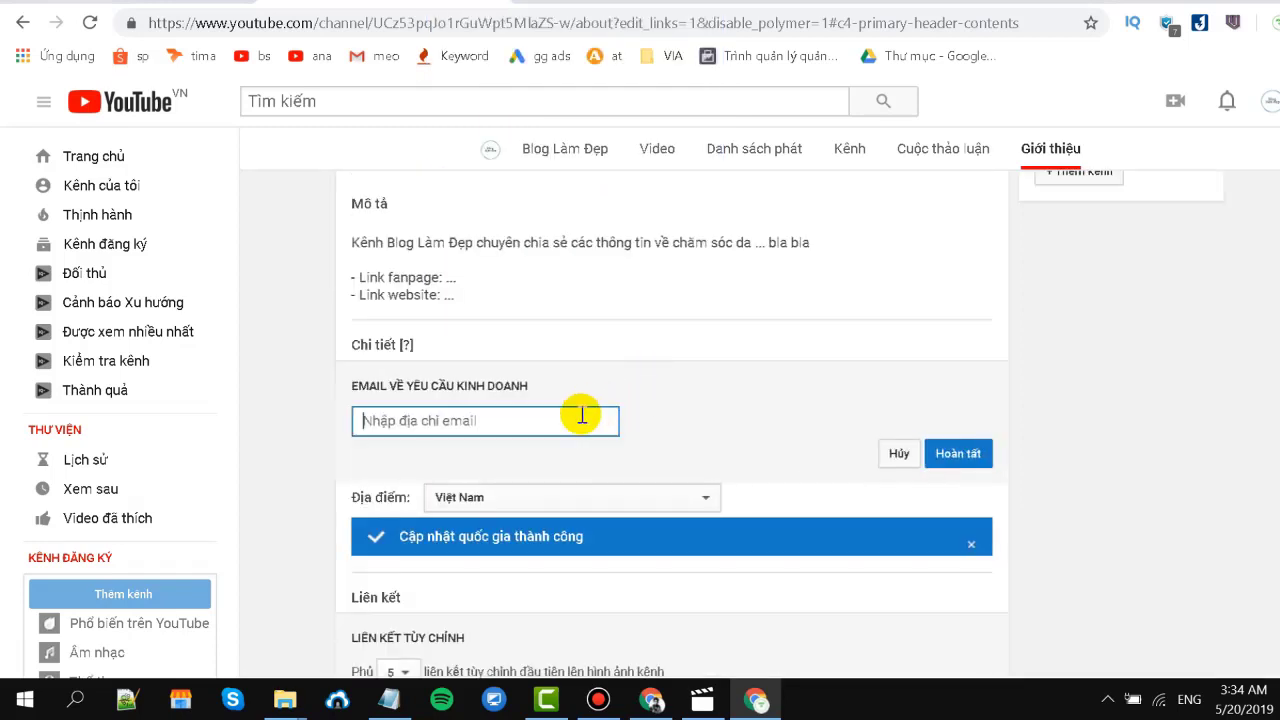
click(898, 458)
scroll(628, 450, down, 3)
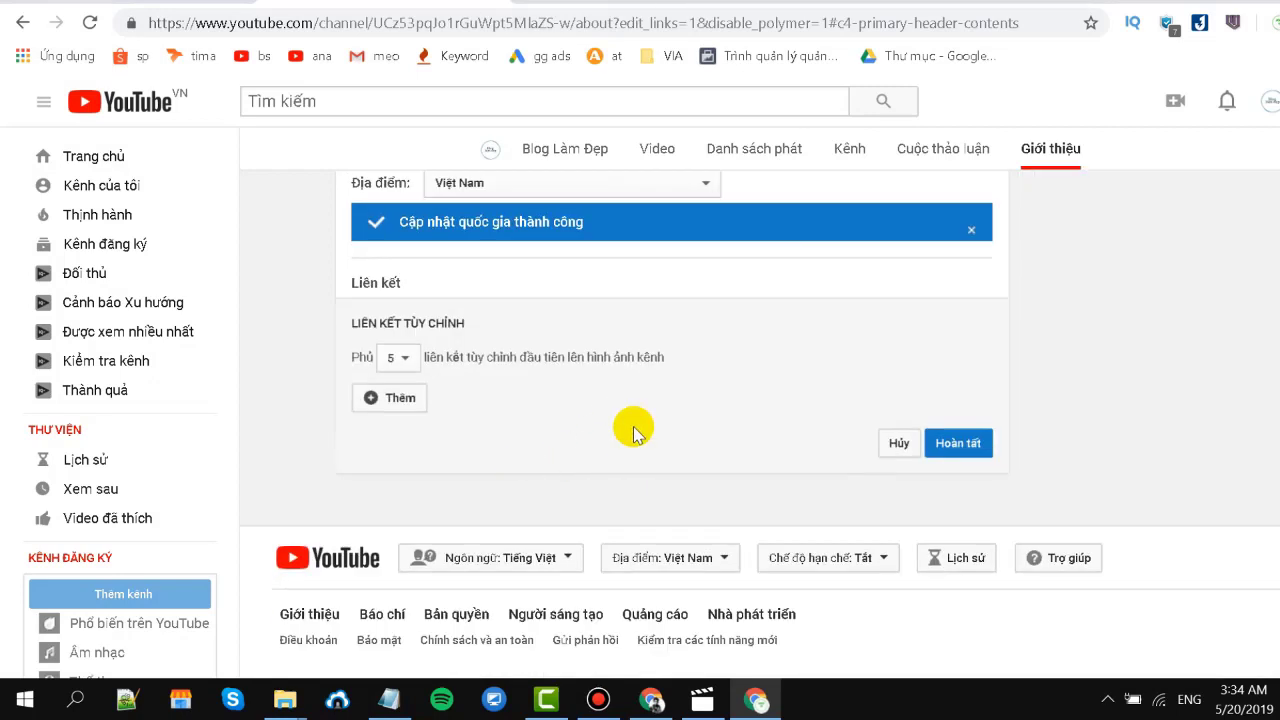
Add a custom link titled 'Theo dõi kênh mình nhé' with the channel's address as URL.
click(386, 401)
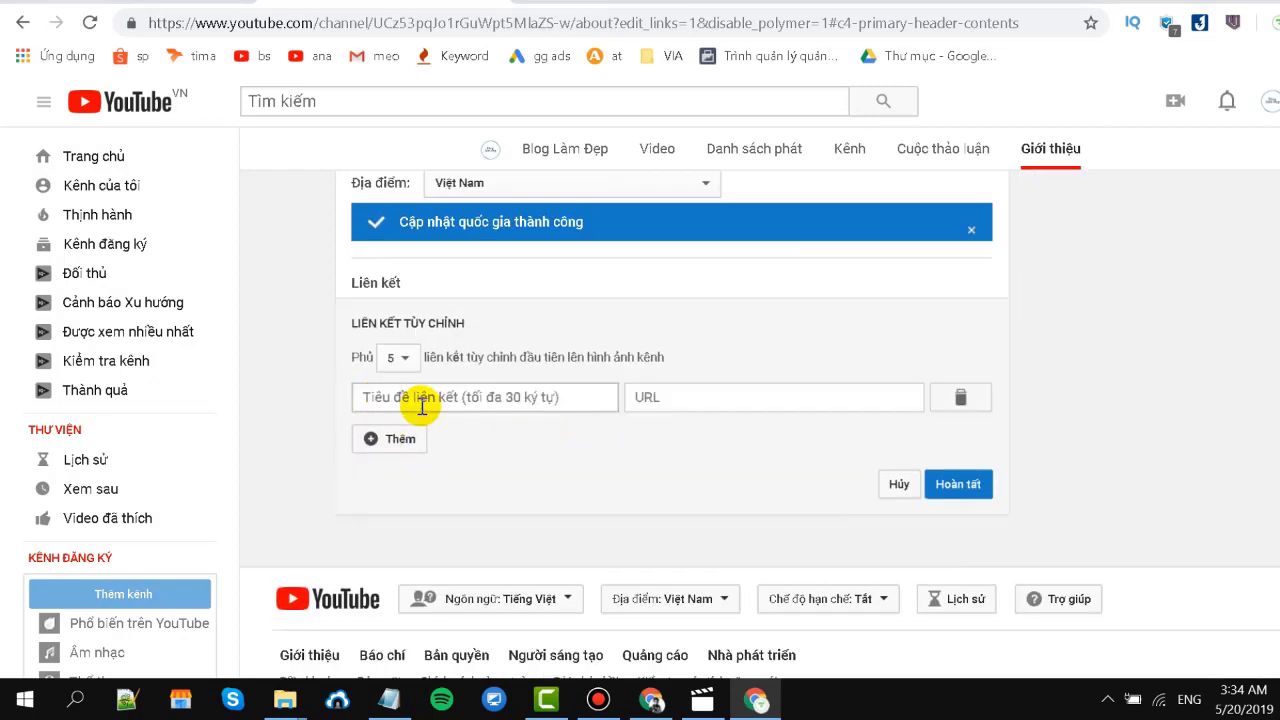
click(425, 400)
click(458, 446)
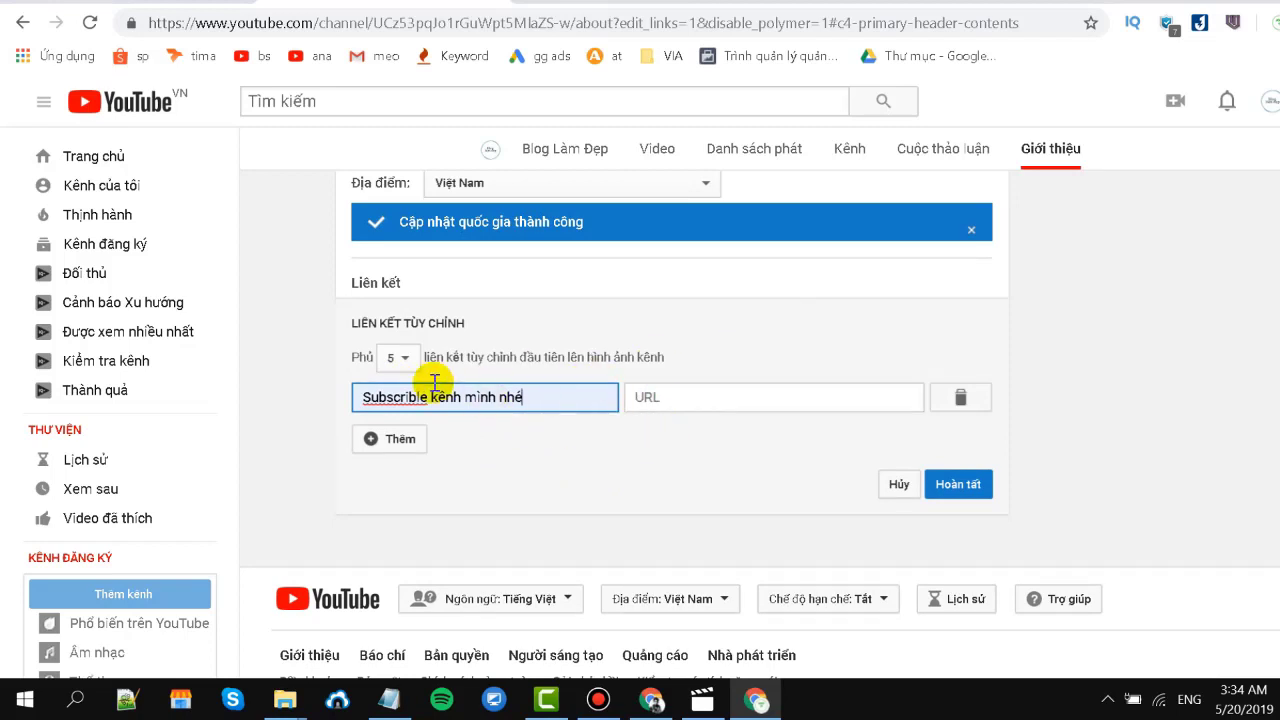
drag(430, 395, 300, 406)
text(Theo dõ)
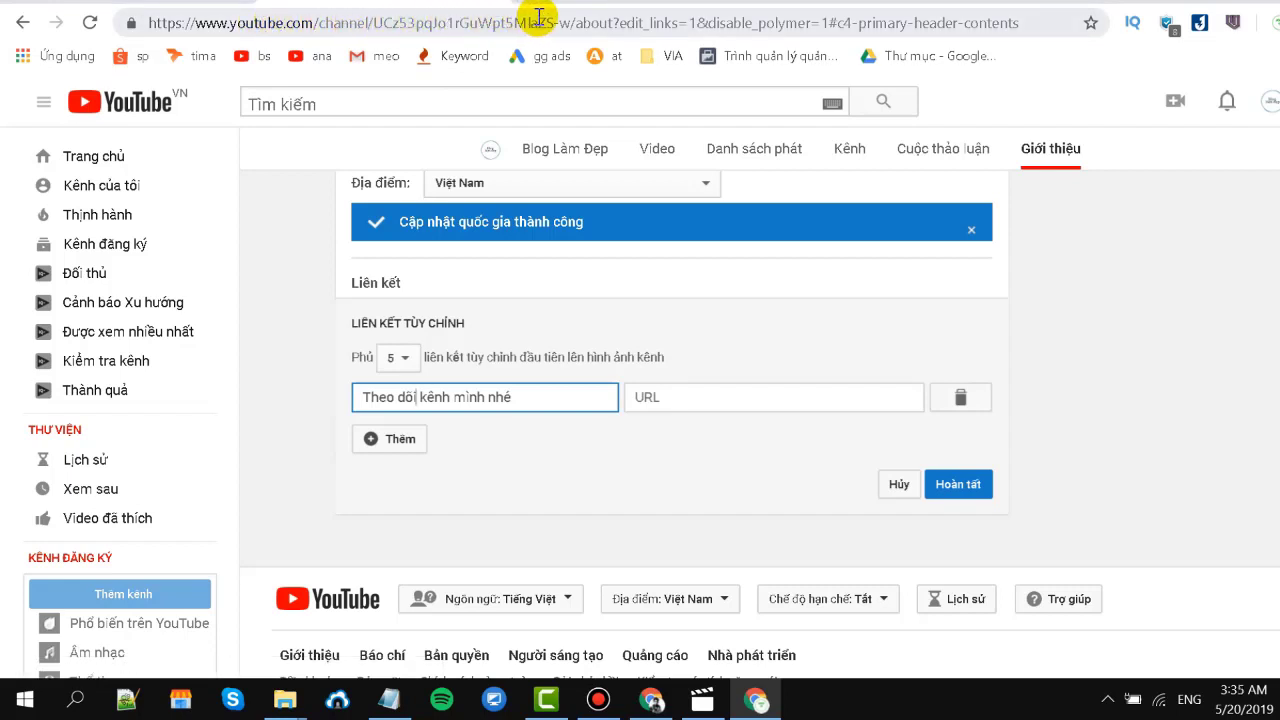
drag(576, 22, 128, 20)
key(ctrl+c)
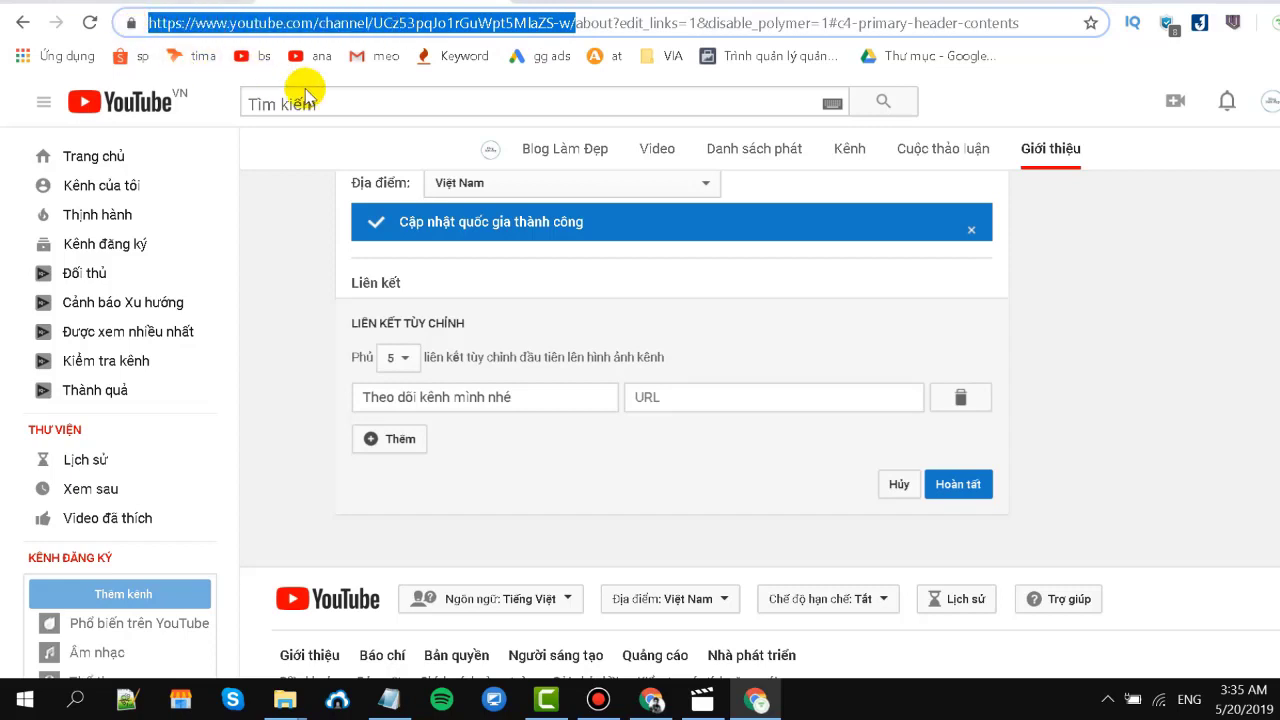
click(672, 397)
key(ctrl+v)
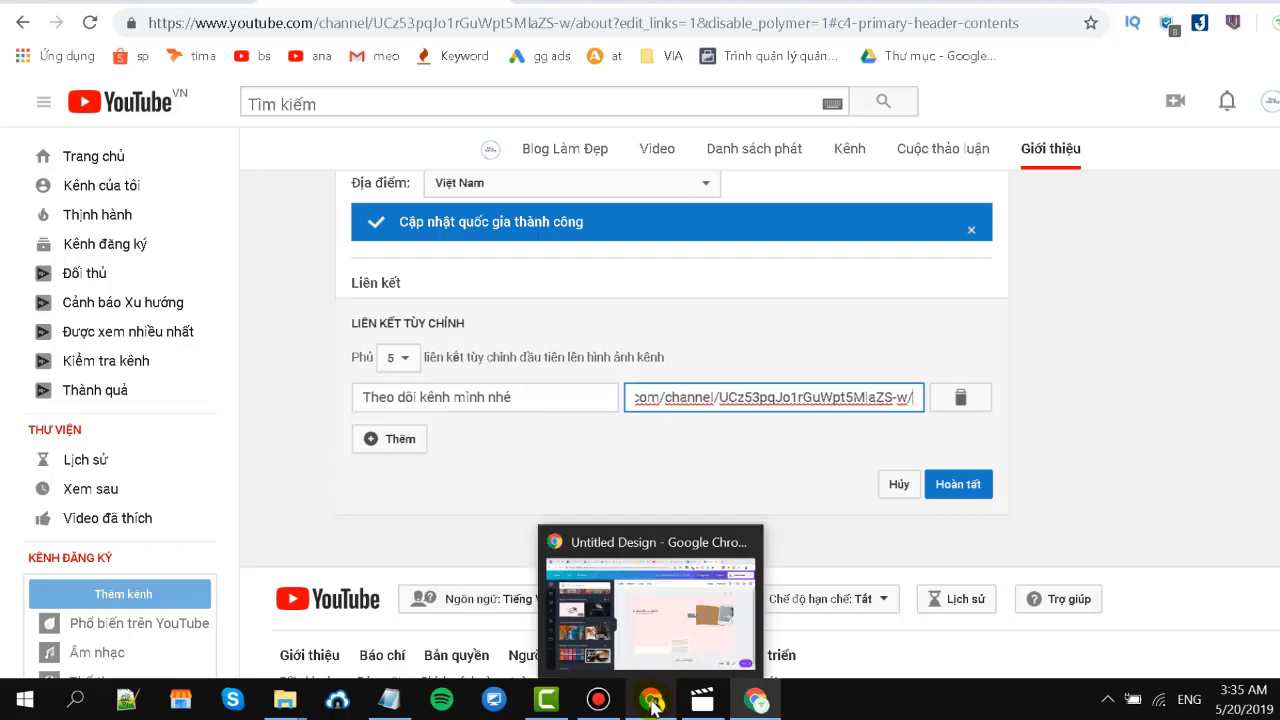
Append ?sub_confirmation=1, copied from the Bài 4 post, to the link URL.
click(652, 700)
key(alt+Tab)
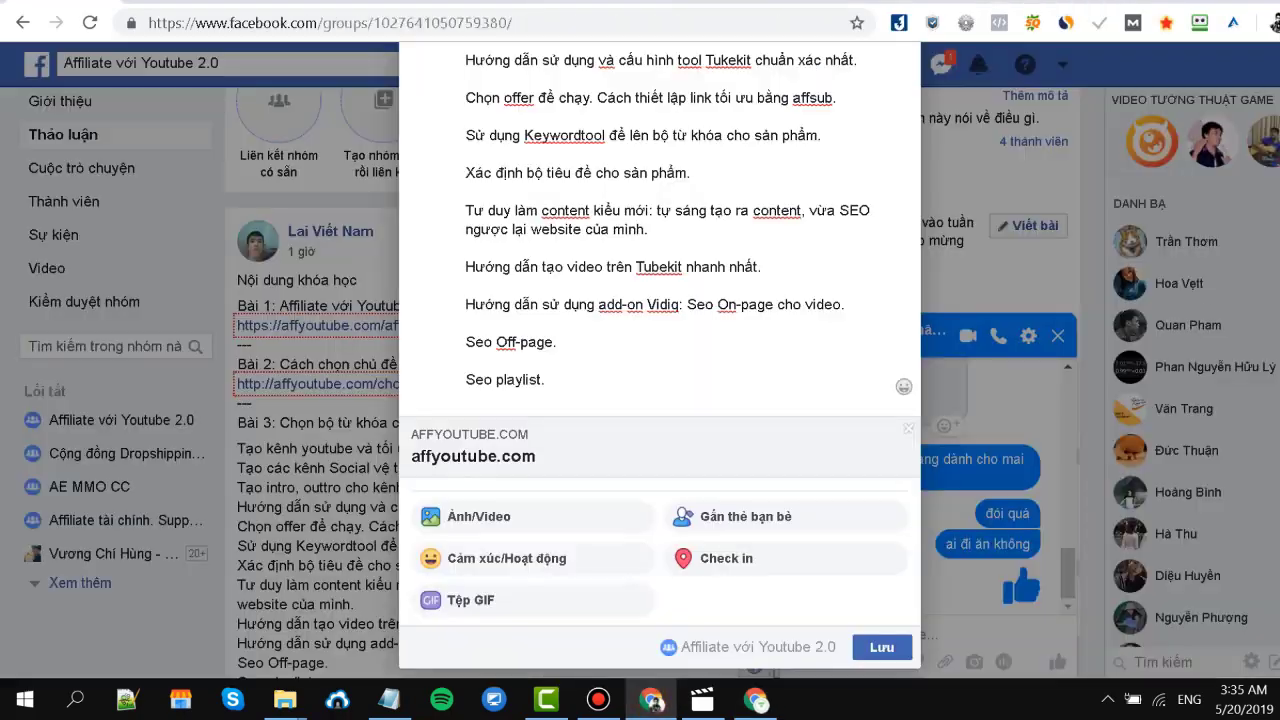
key(alt+Tab)
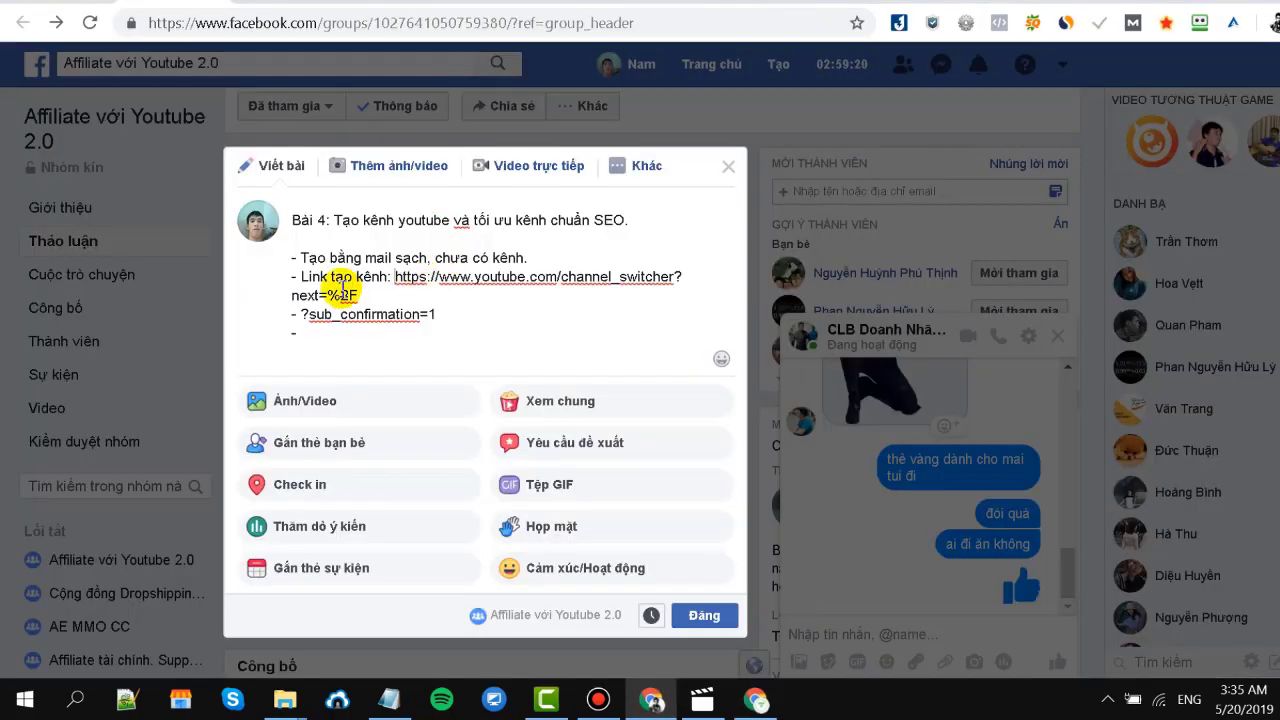
drag(303, 310, 470, 312)
key(ctrl+c)
click(756, 700)
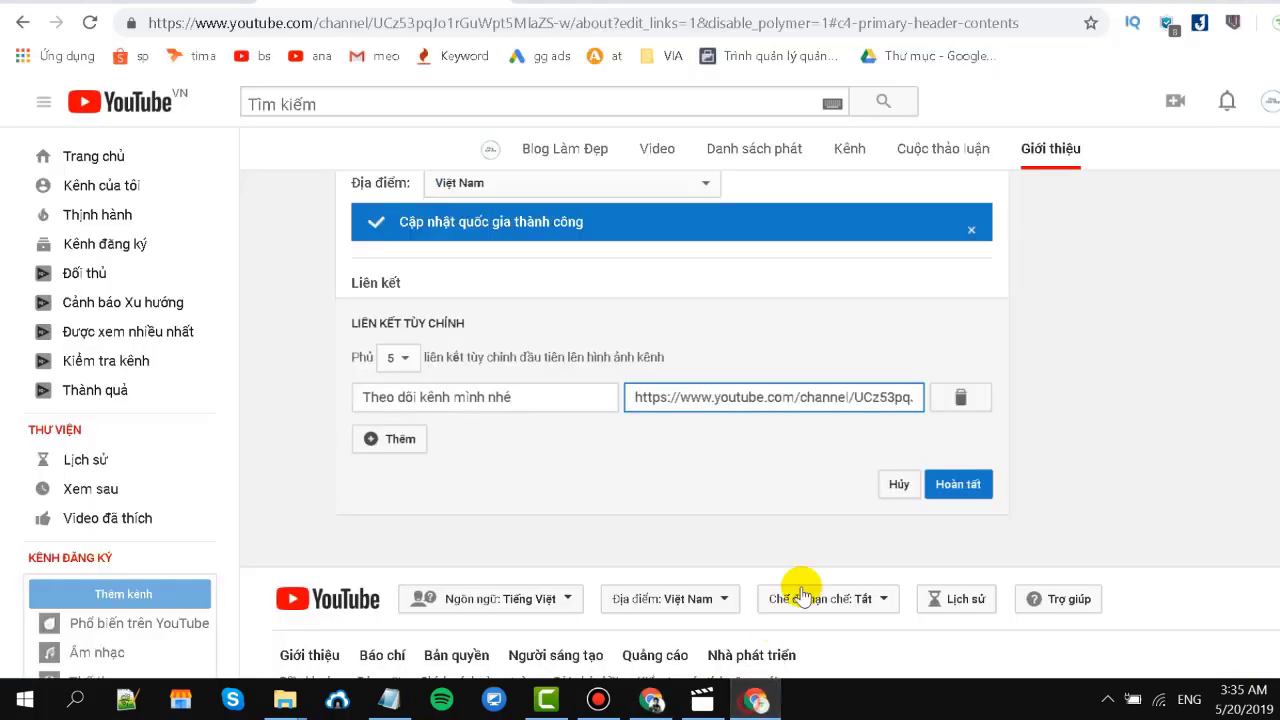
drag(838, 398, 1006, 409)
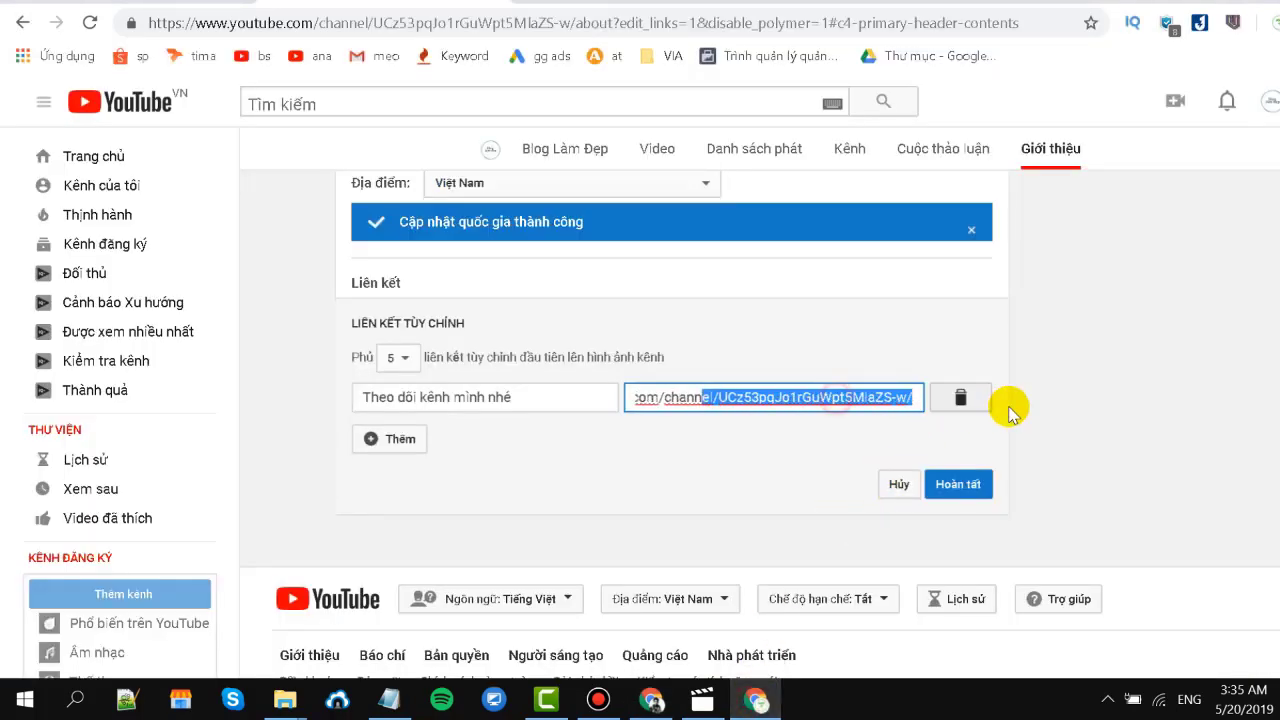
click(910, 398)
key(BackSpace)
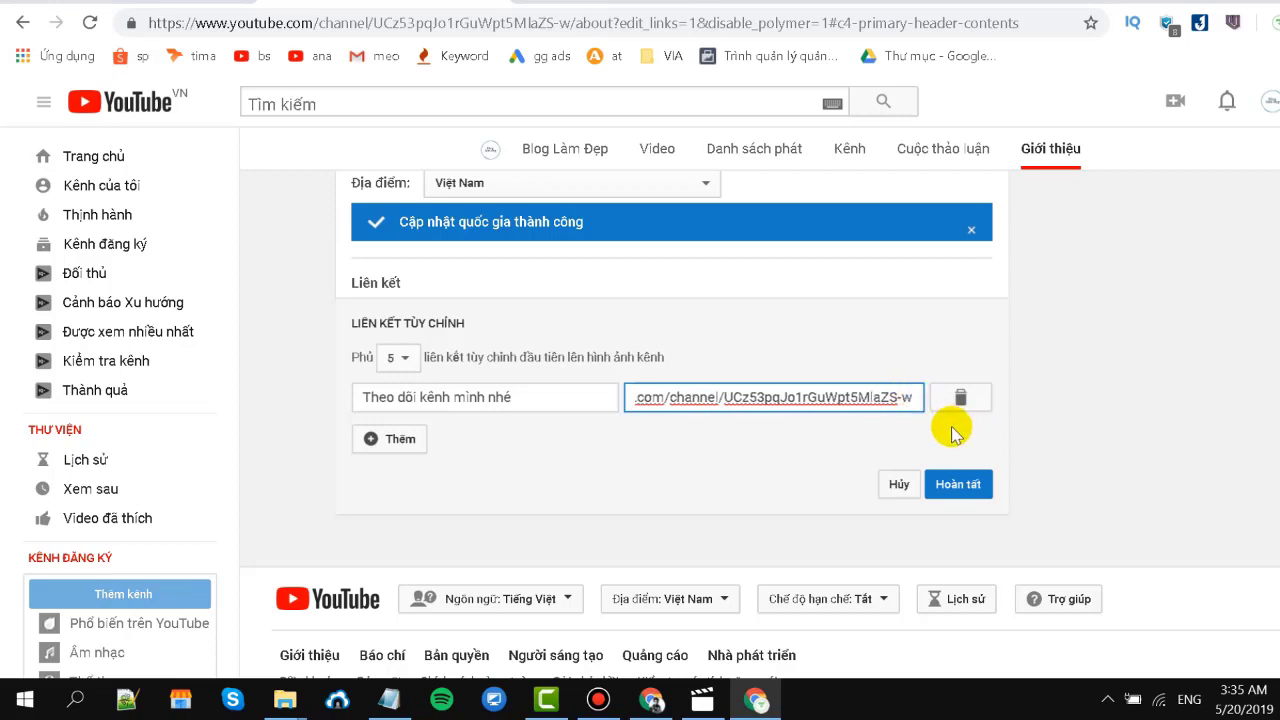
key(ctrl+v)
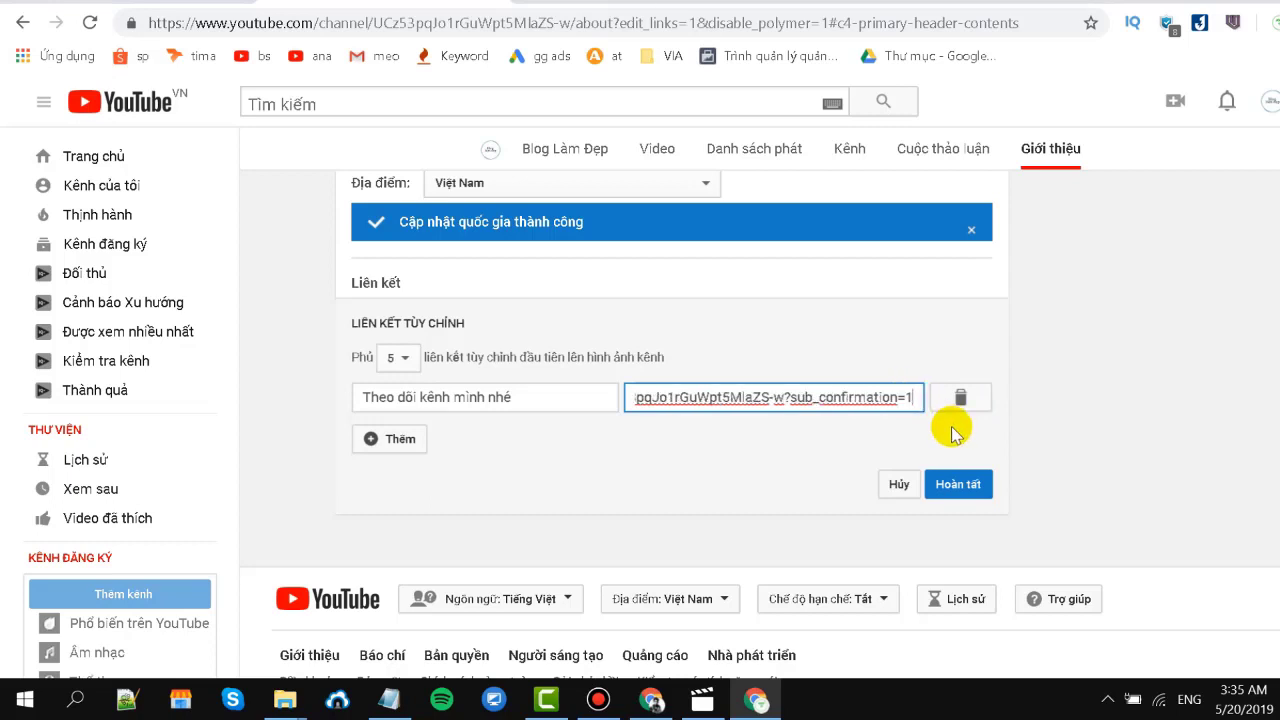
Save the subscribe link, test its confirmation popup, and return to the About page.
click(957, 490)
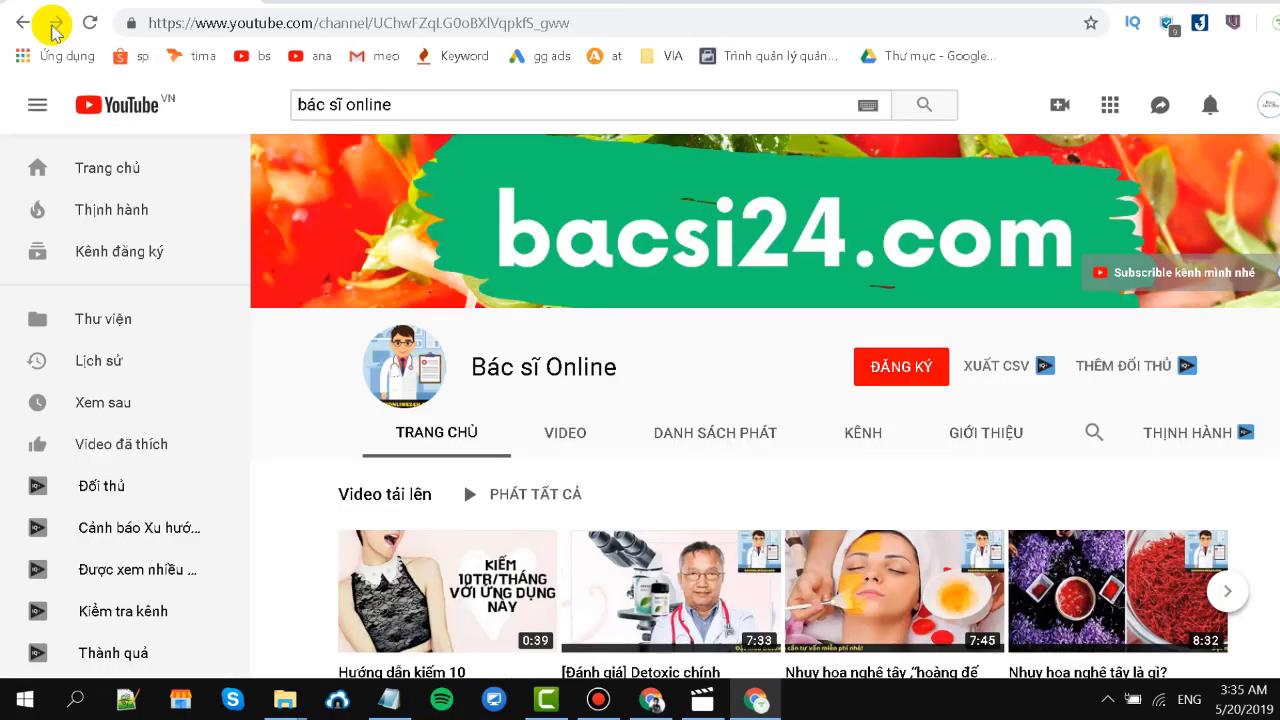
click(1148, 281)
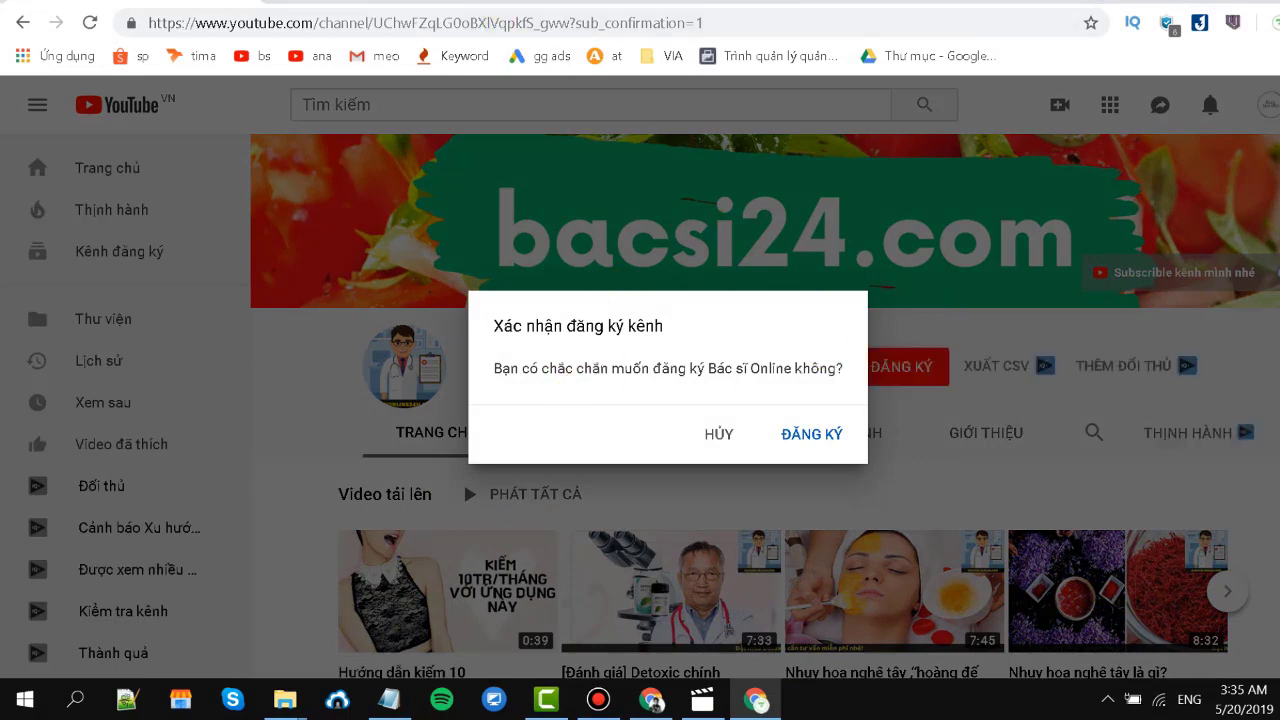
click(513, 2)
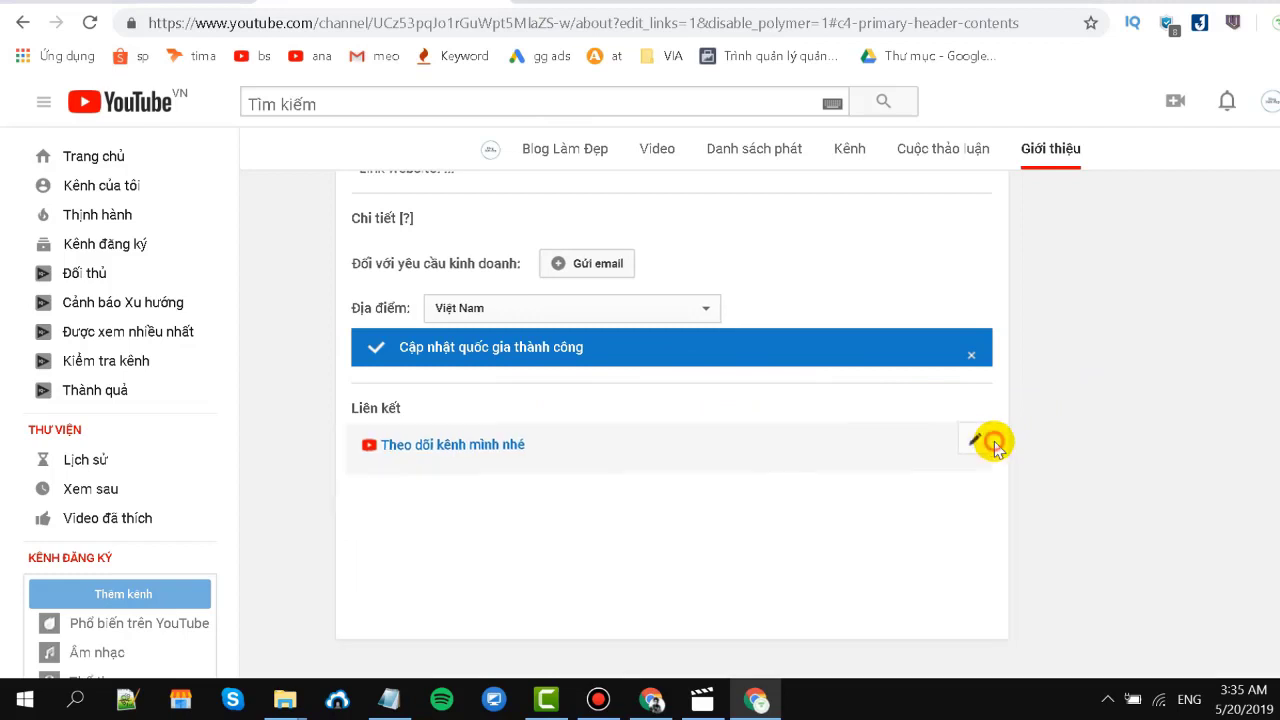
Add a new custom link row titled 'Website'.
click(991, 440)
scroll(707, 495, down, 2)
click(371, 397)
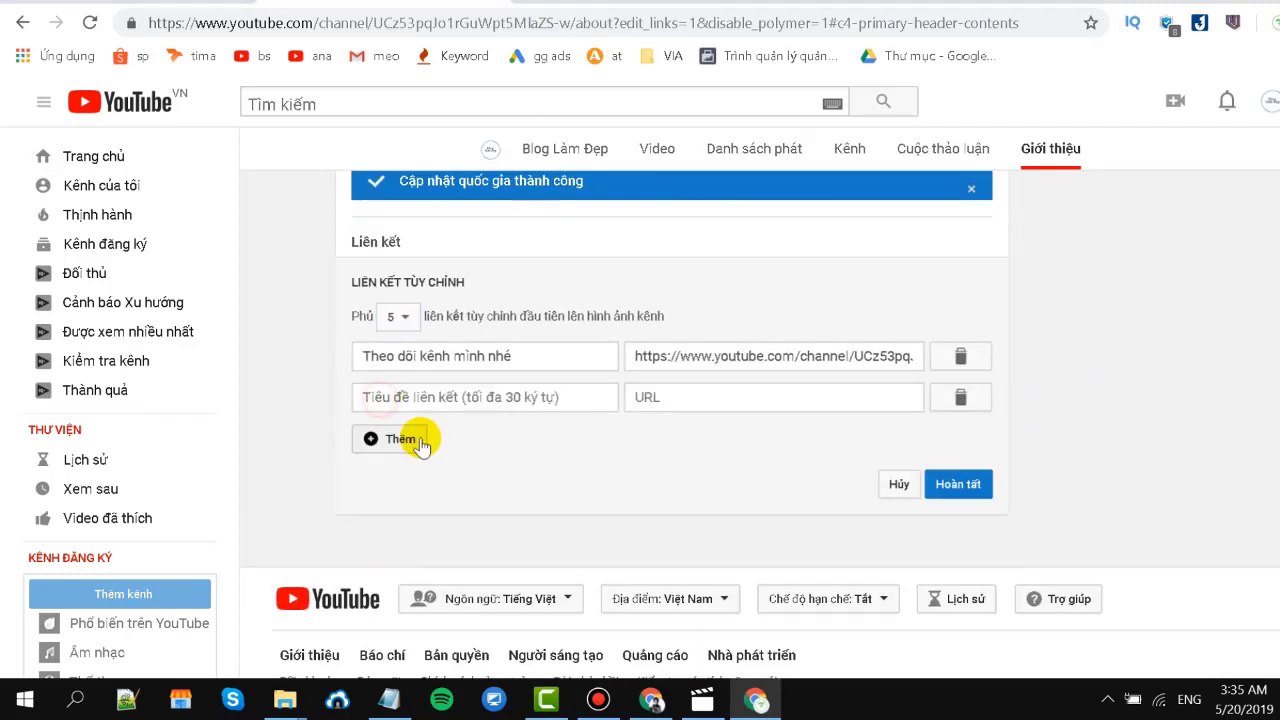
click(420, 398)
text(Website)
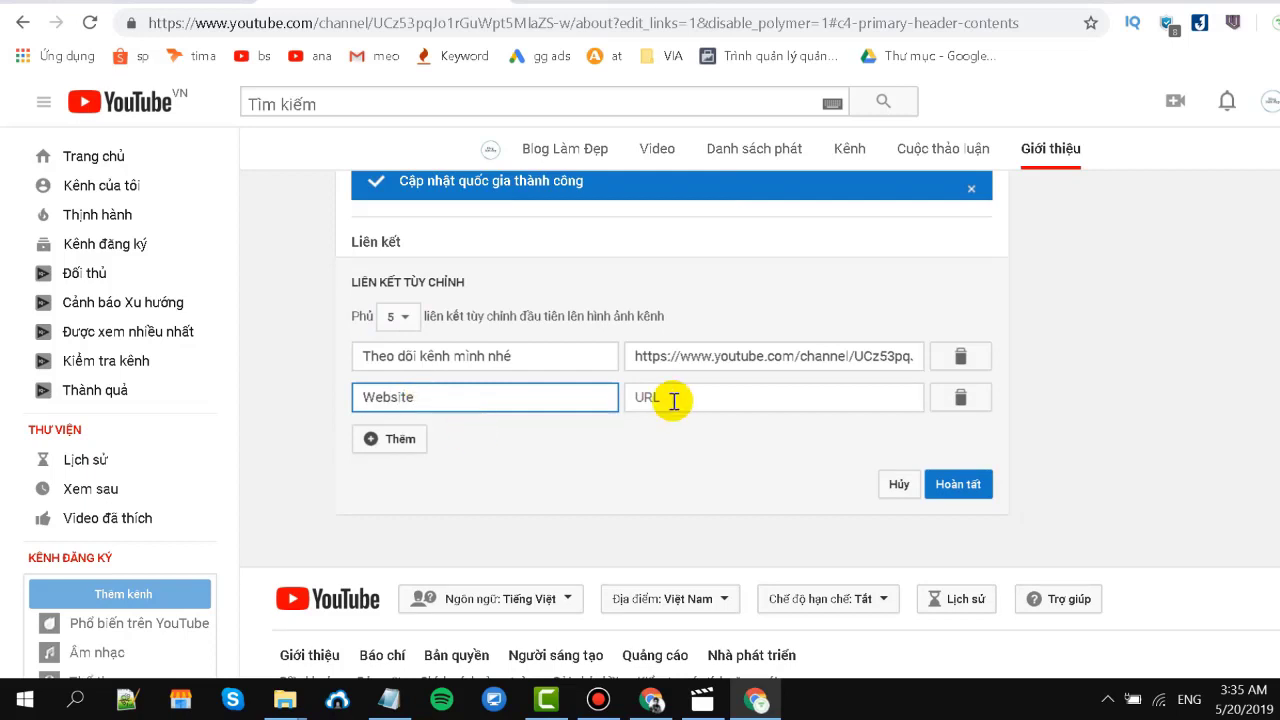
click(700, 399)
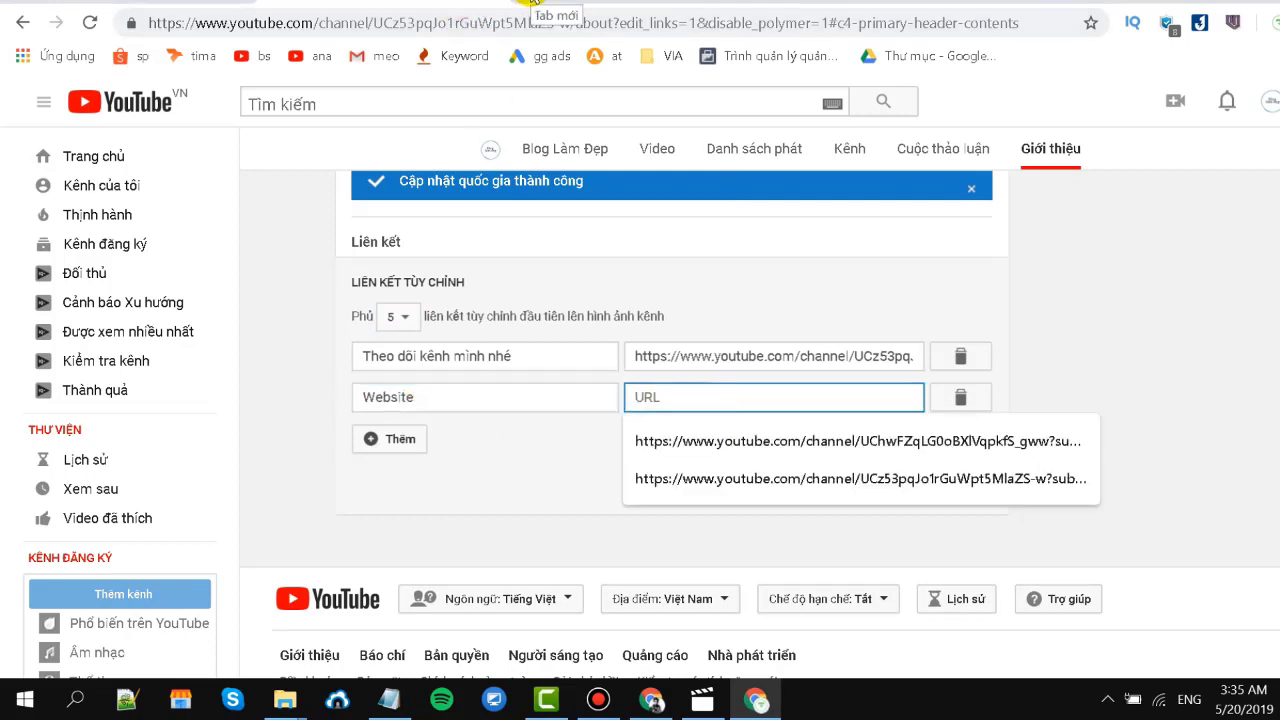
click(531, 3)
text(bacsi)
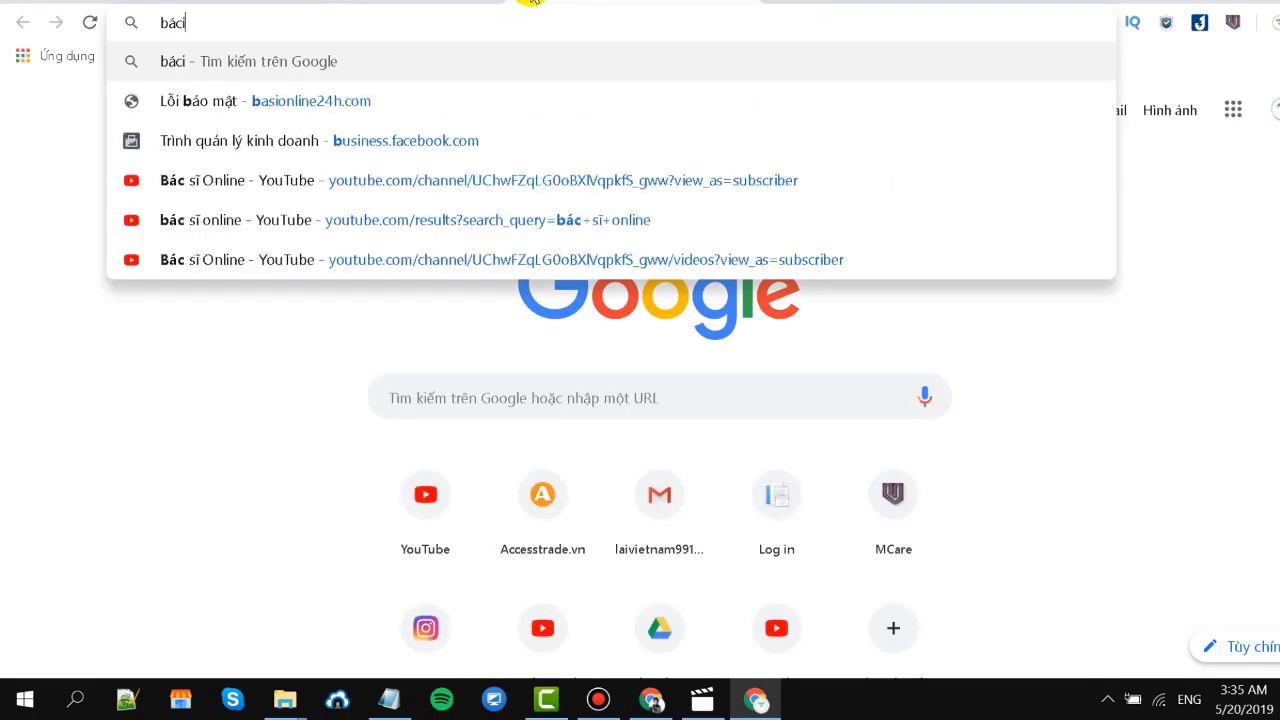
key(BackSpace)
key(BackSpace)
text(si2)
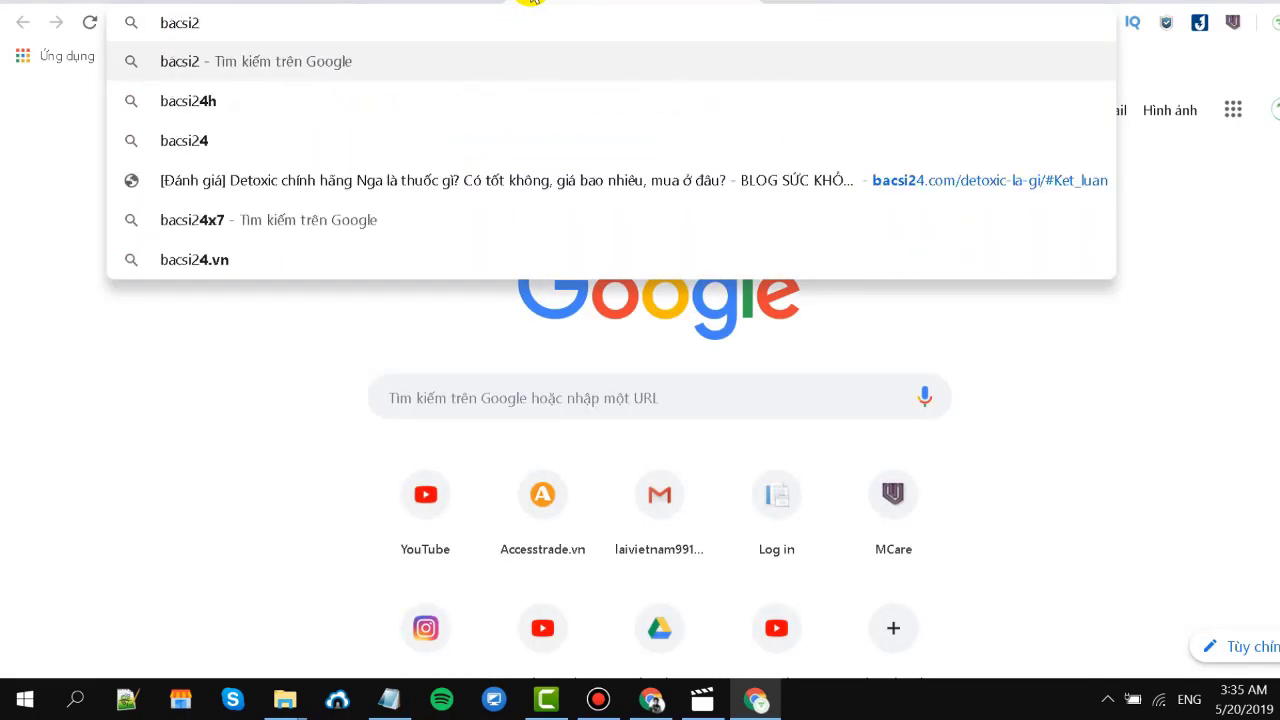
text(4.com)
key(Return)
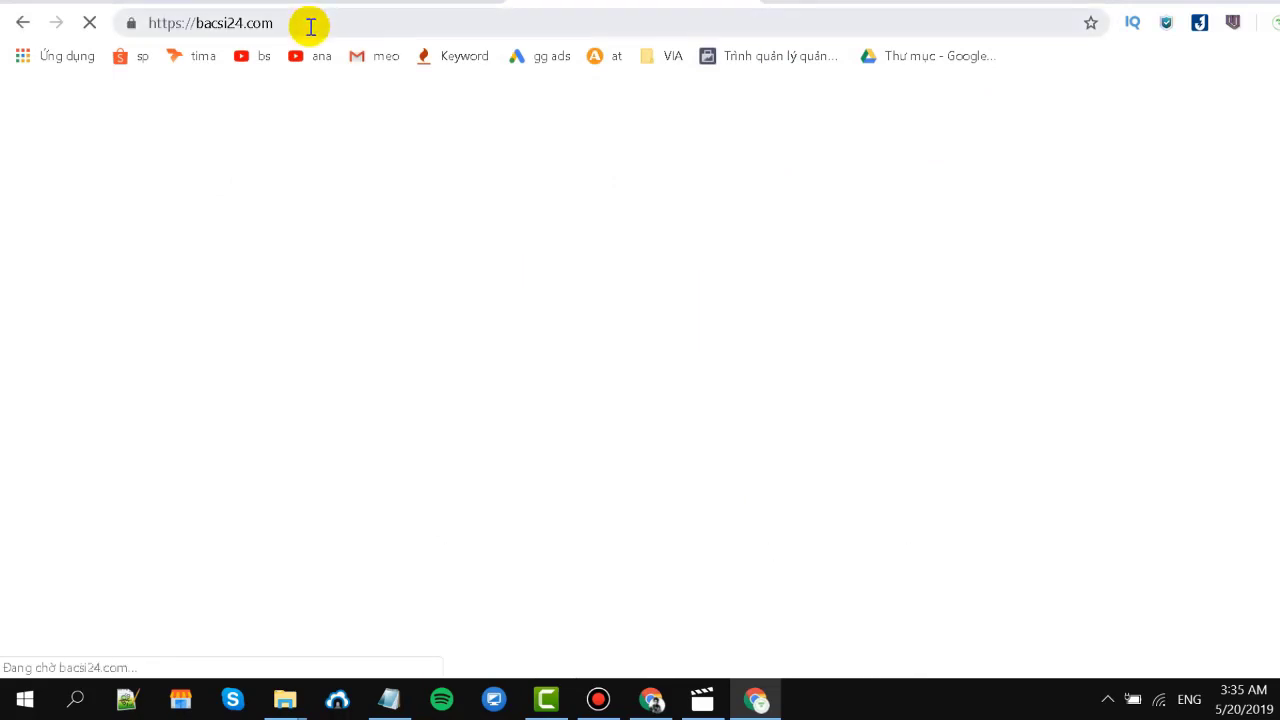
click(306, 23)
key(ctrl+c)
key(ctrl+shift+Tab)
key(ctrl+v)
click(962, 497)
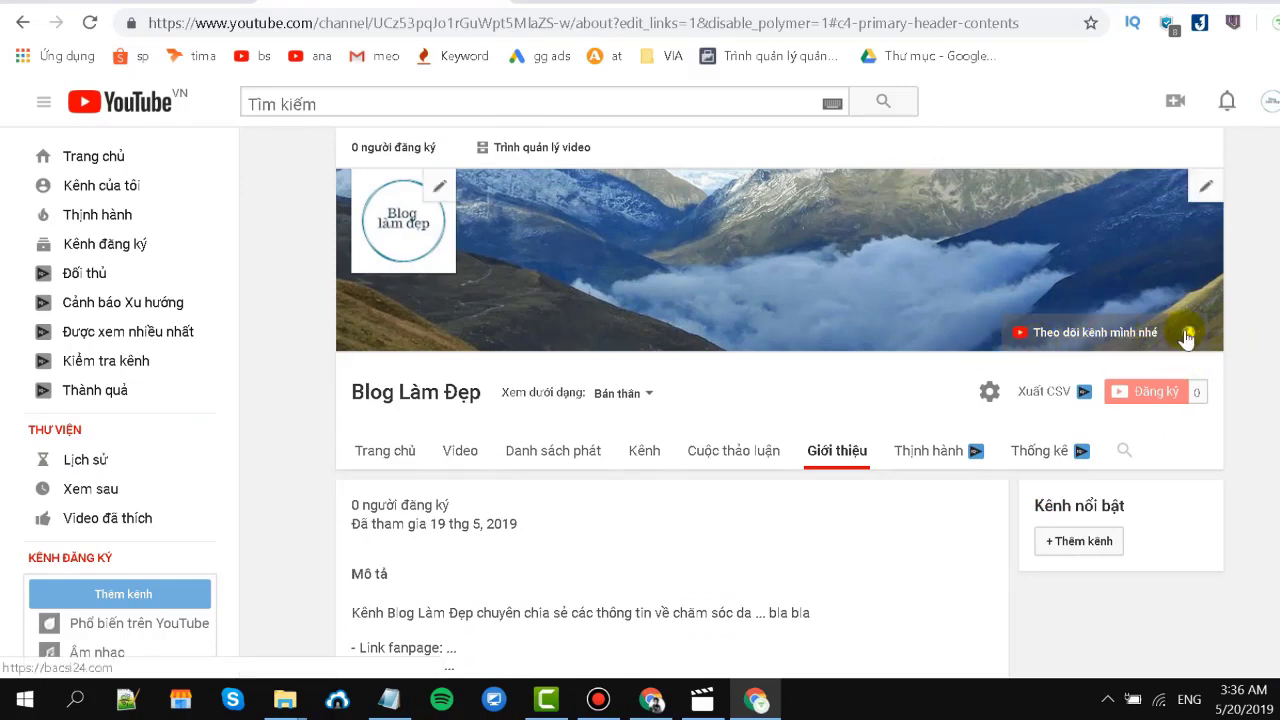
Reopen the custom links and add a new row titled 'Fanpage'.
scroll(1160, 345, down, 5)
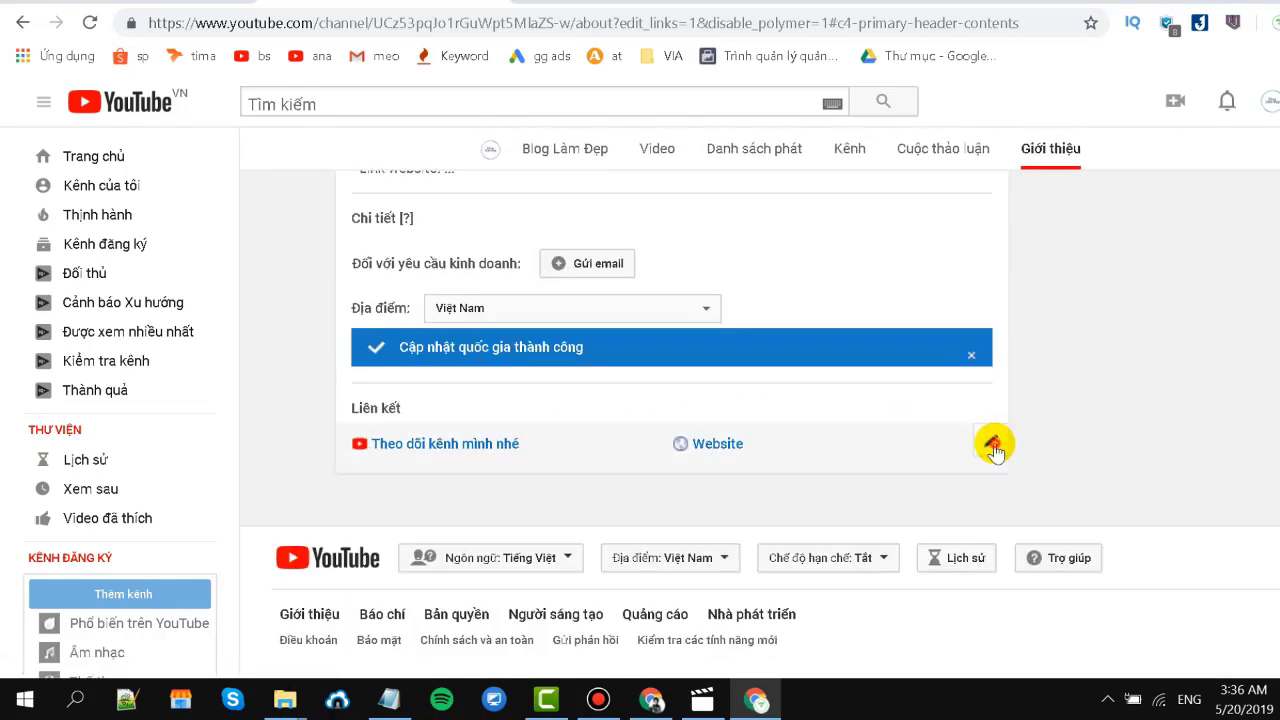
click(997, 440)
click(405, 605)
click(411, 603)
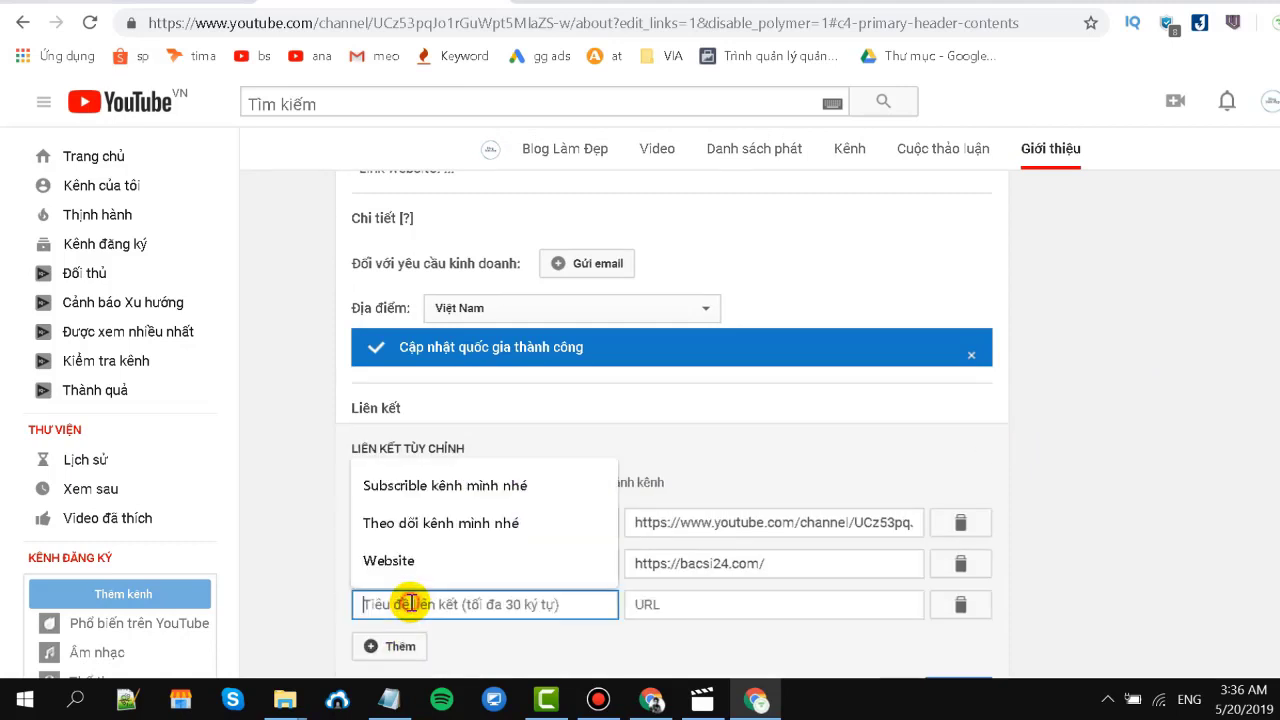
text(Fanpage)
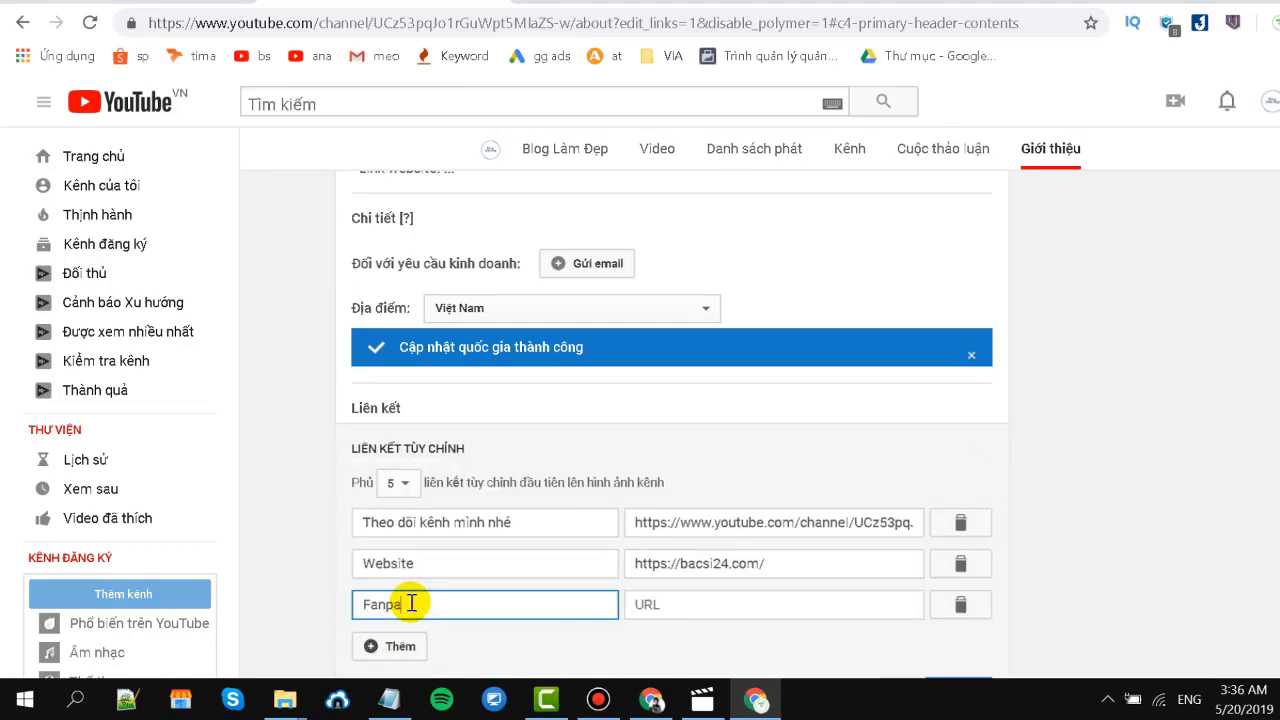
Paste the copied Facebook profile address as the Fanpage URL and save the links.
click(651, 700)
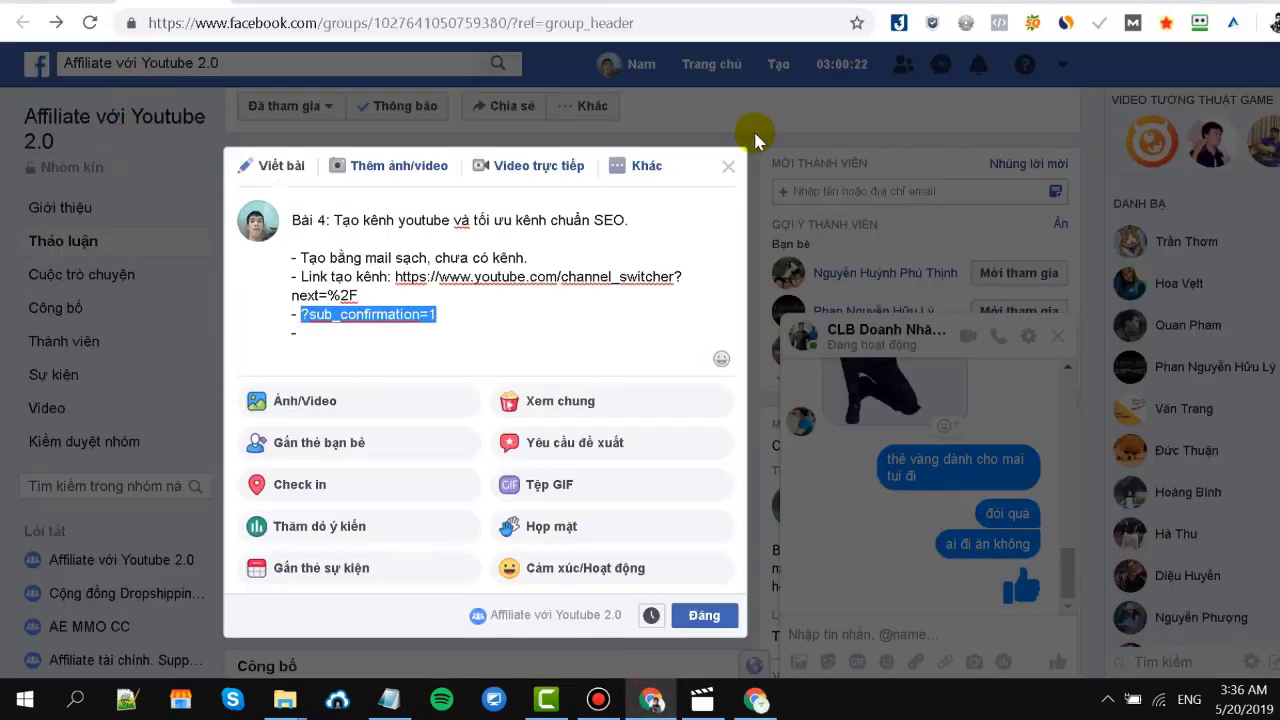
click(680, 120)
right_click(630, 68)
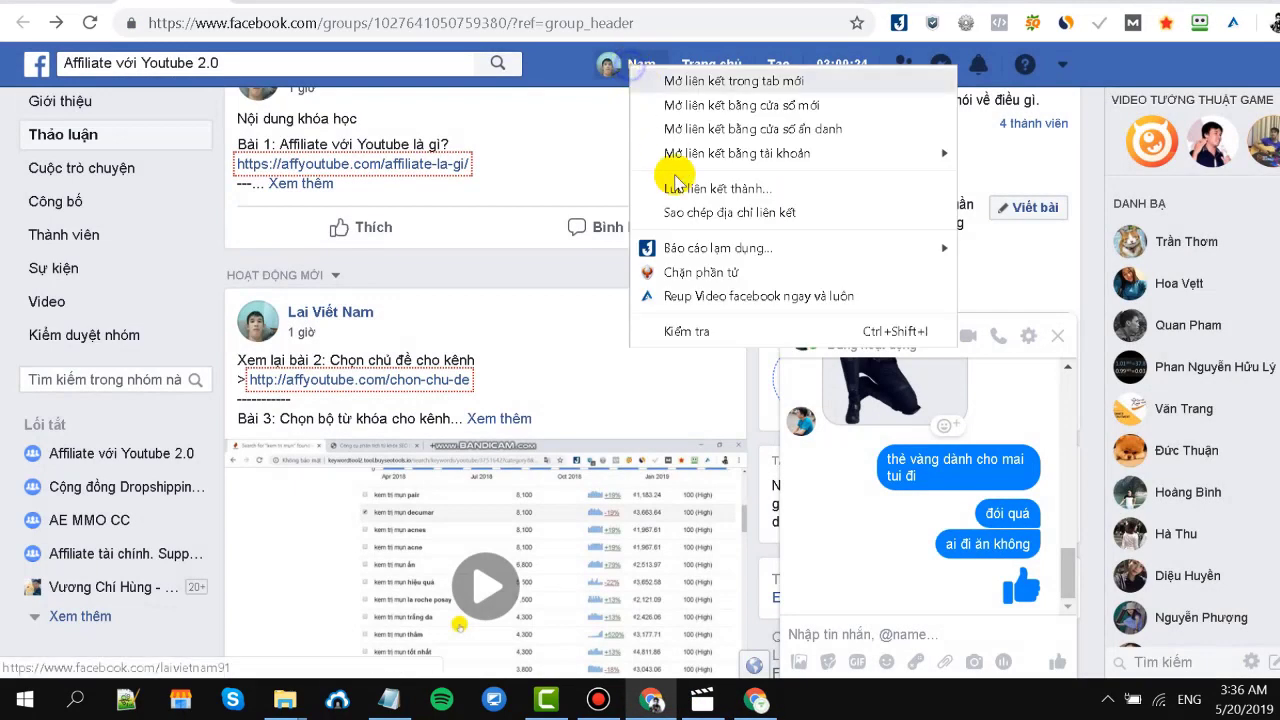
click(729, 212)
key(alt+Tab)
click(693, 615)
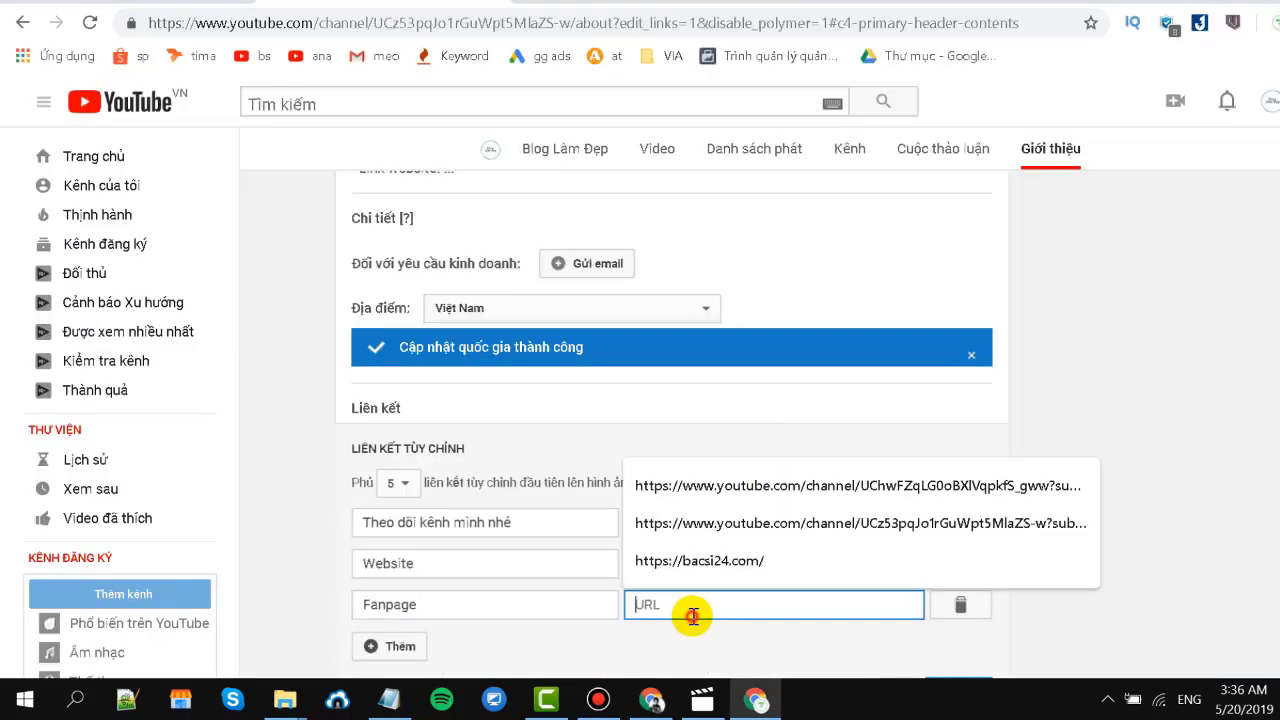
key(ctrl+v)
scroll(955, 560, down, 2)
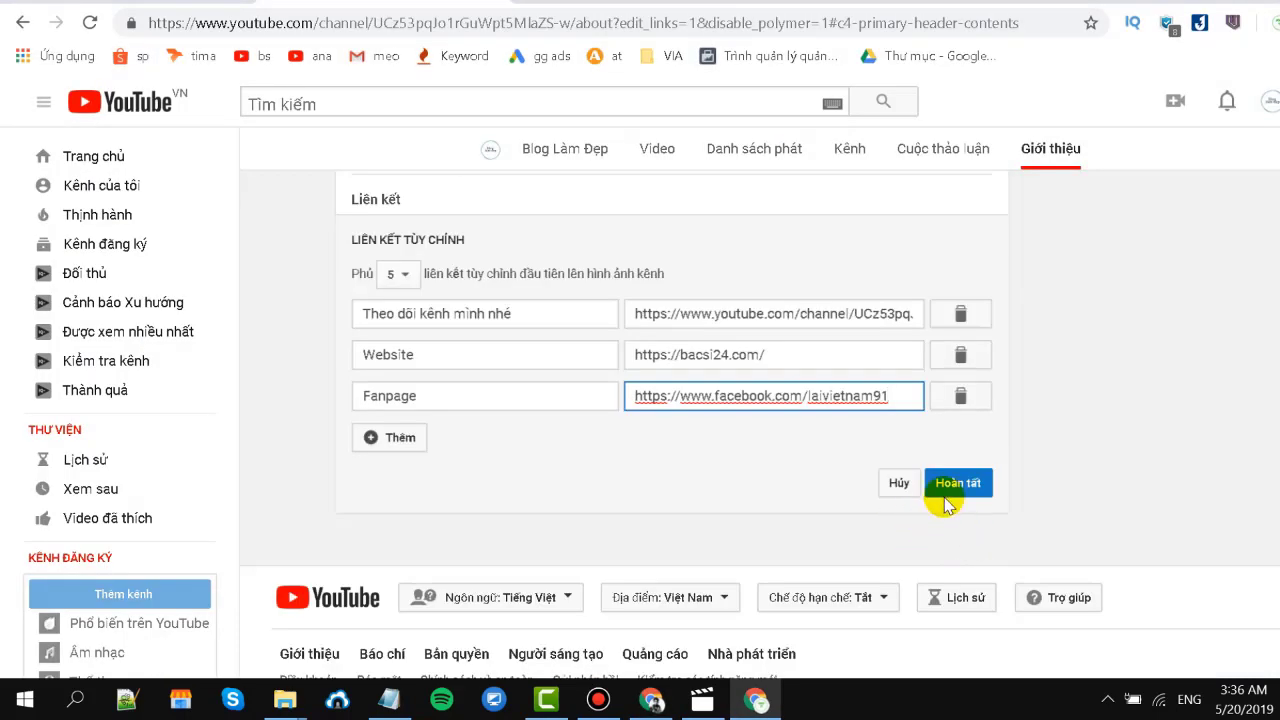
click(960, 484)
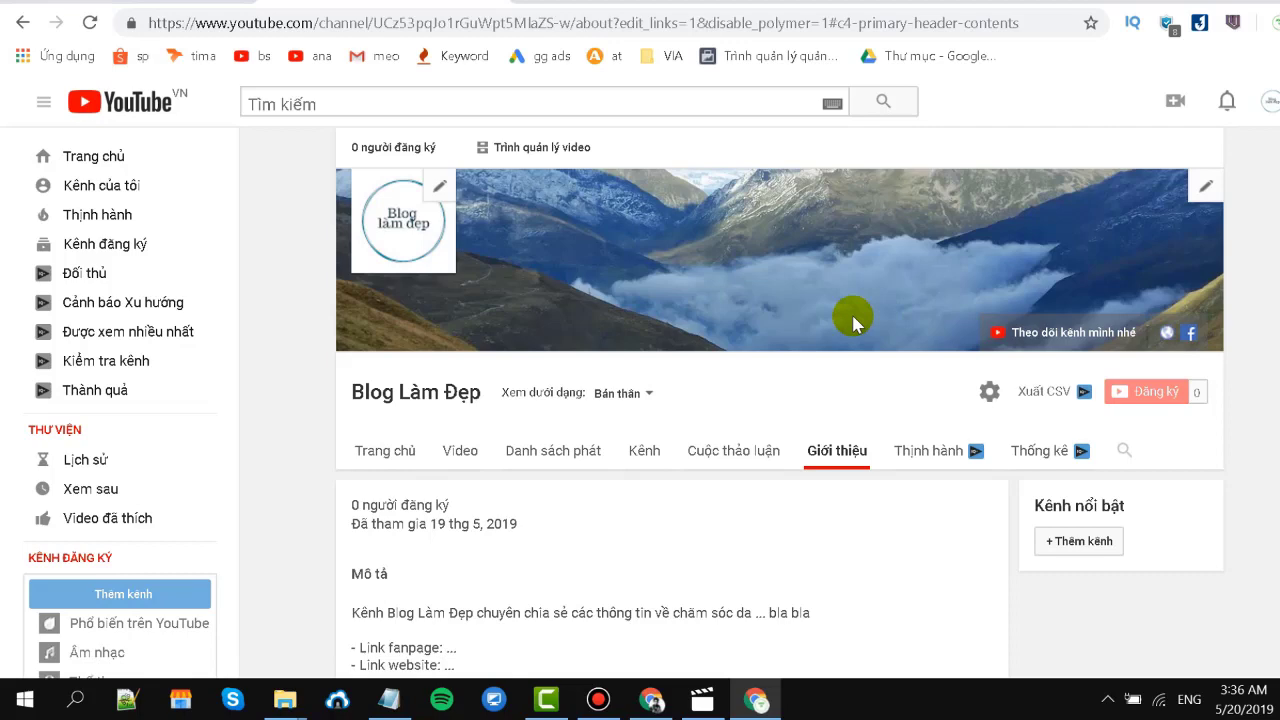
Scroll up and down the Blog Làm Đẹp channel page.
scroll(852, 320, down, 1)
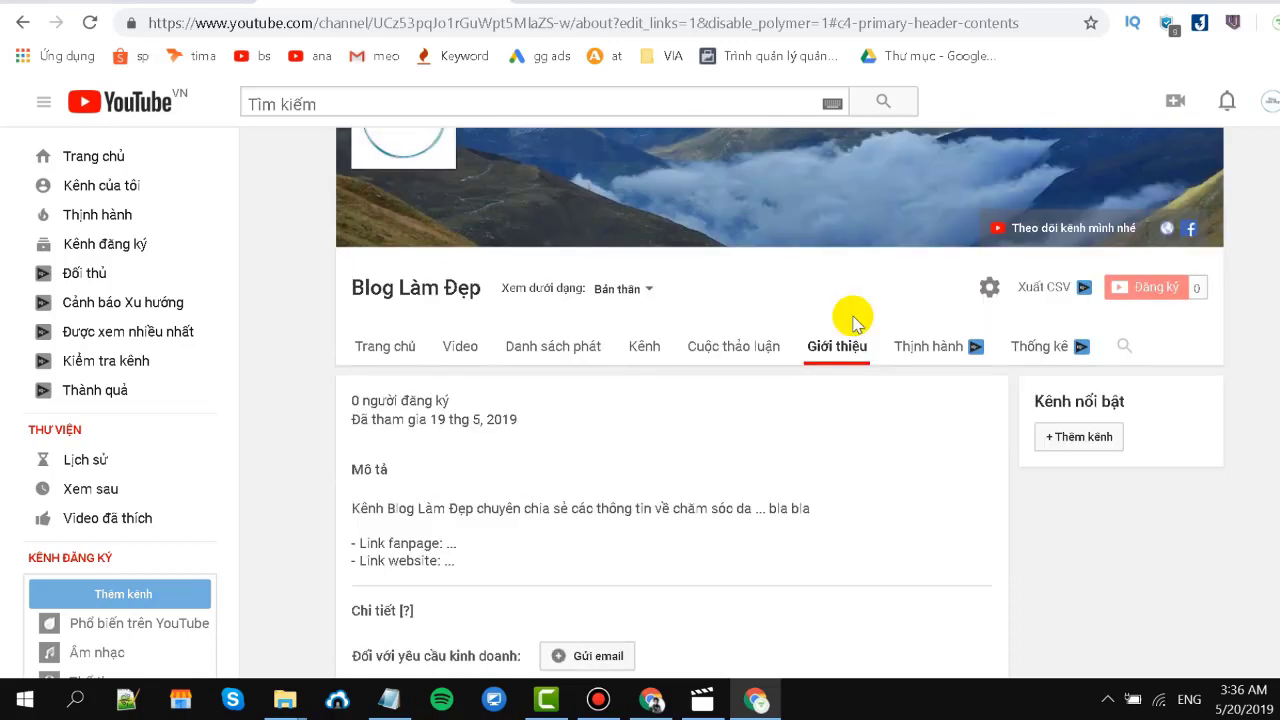
scroll(852, 320, up, 1)
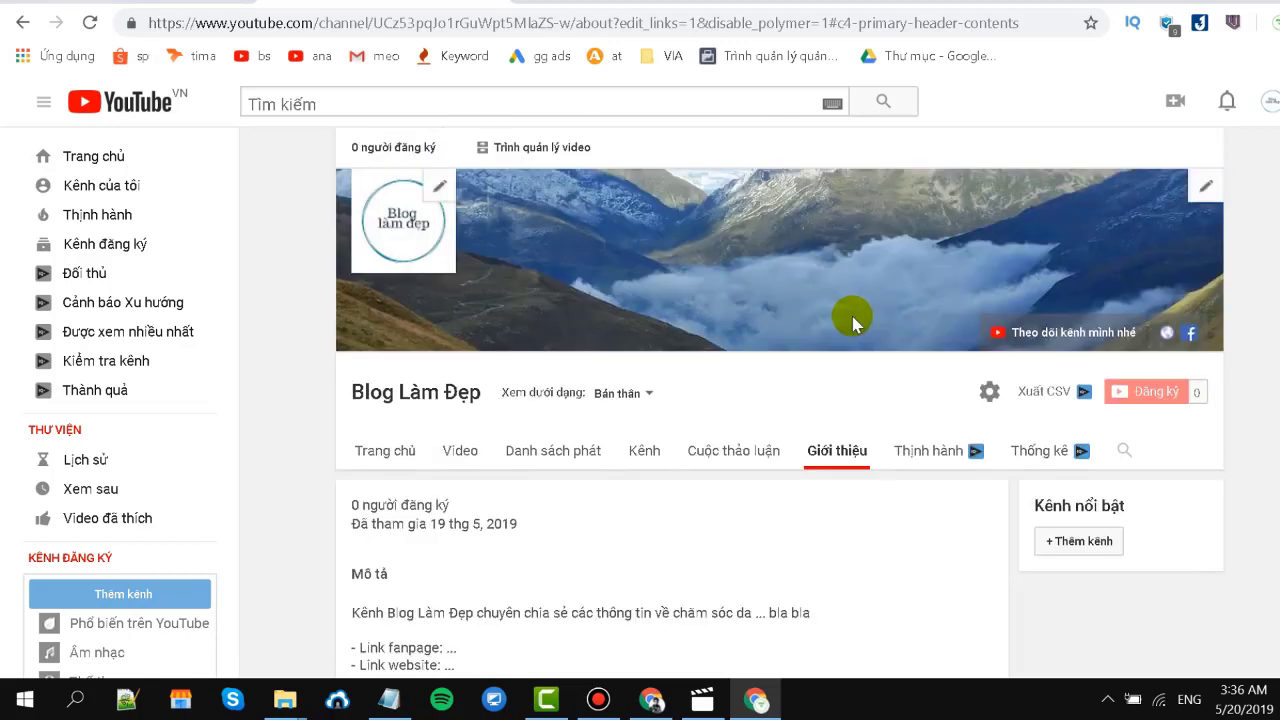
scroll(5, 510, down, 2)
scroll(5, 510, up, 2)
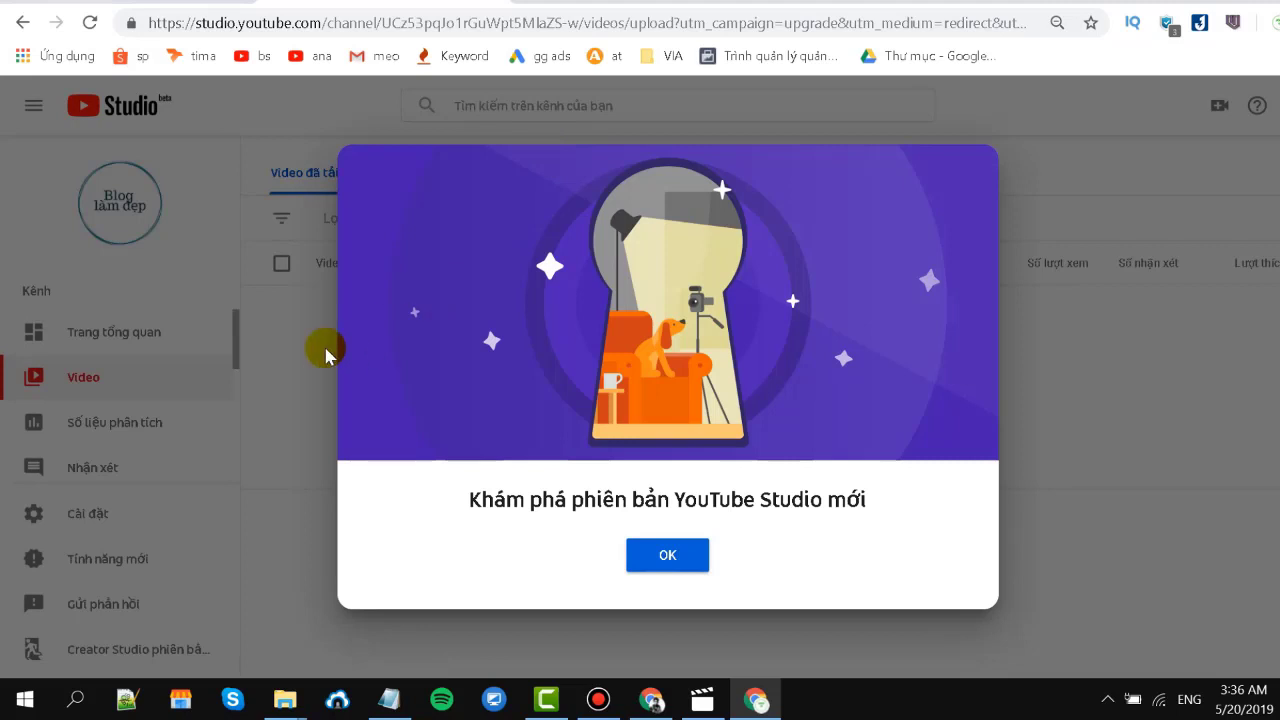
Dismiss the Studio welcome popup, revert to classic Creator Studio, and close the feedback form.
click(1215, 475)
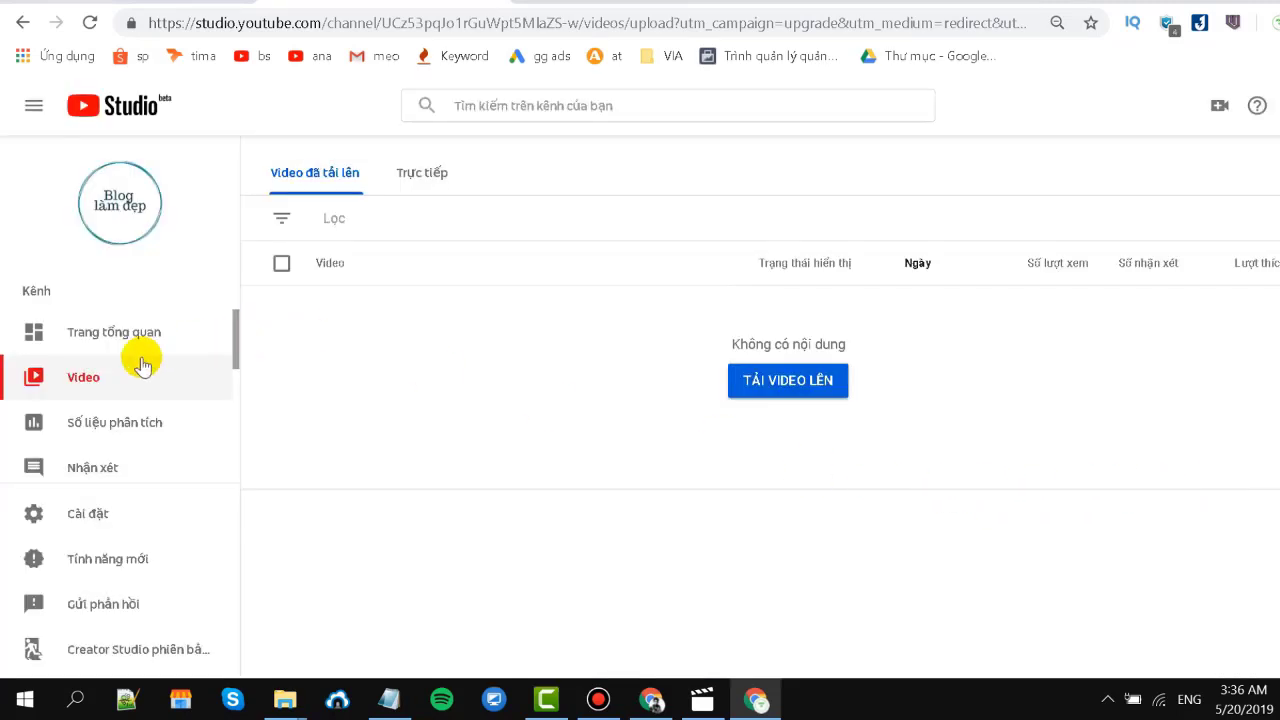
scroll(20, 405, down, 4)
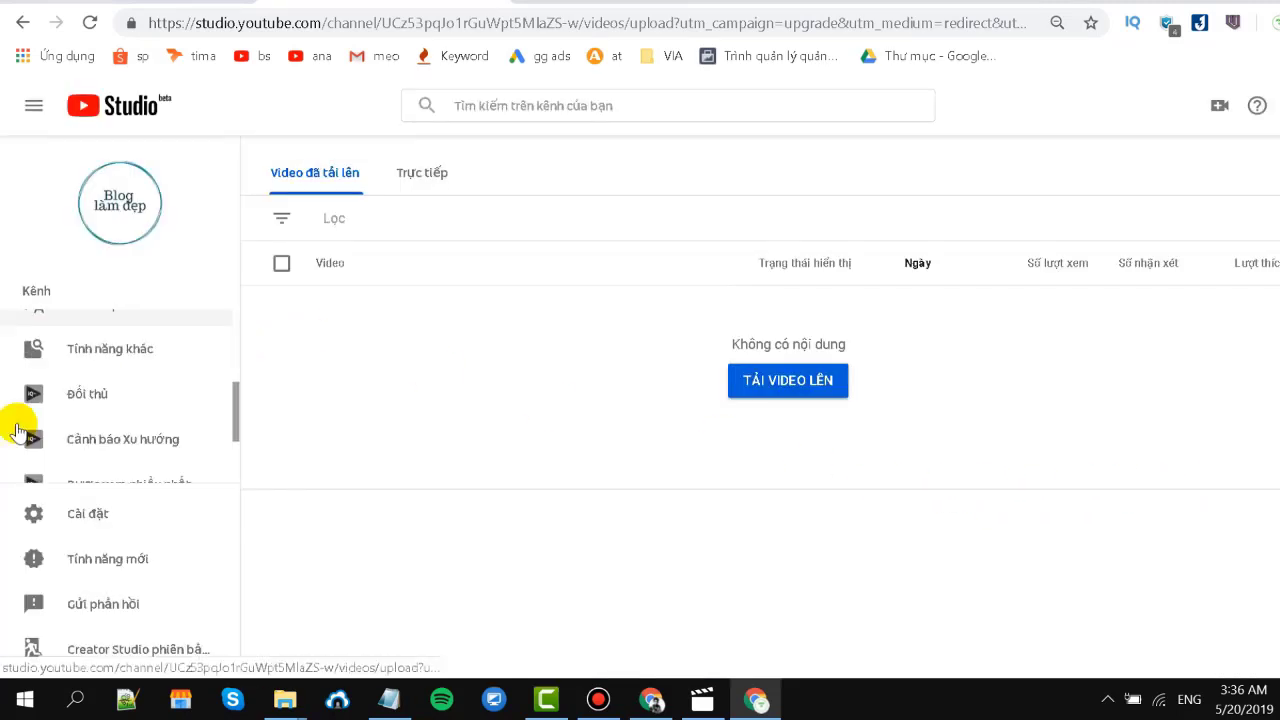
click(198, 657)
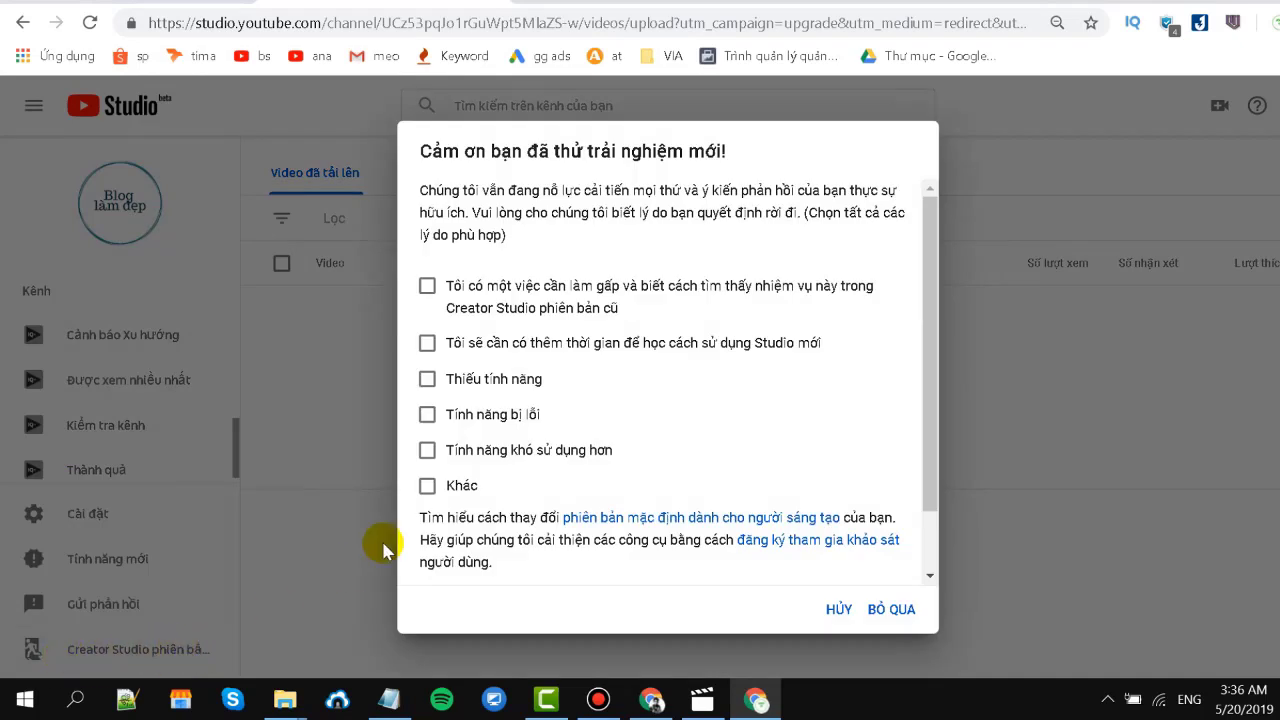
click(904, 609)
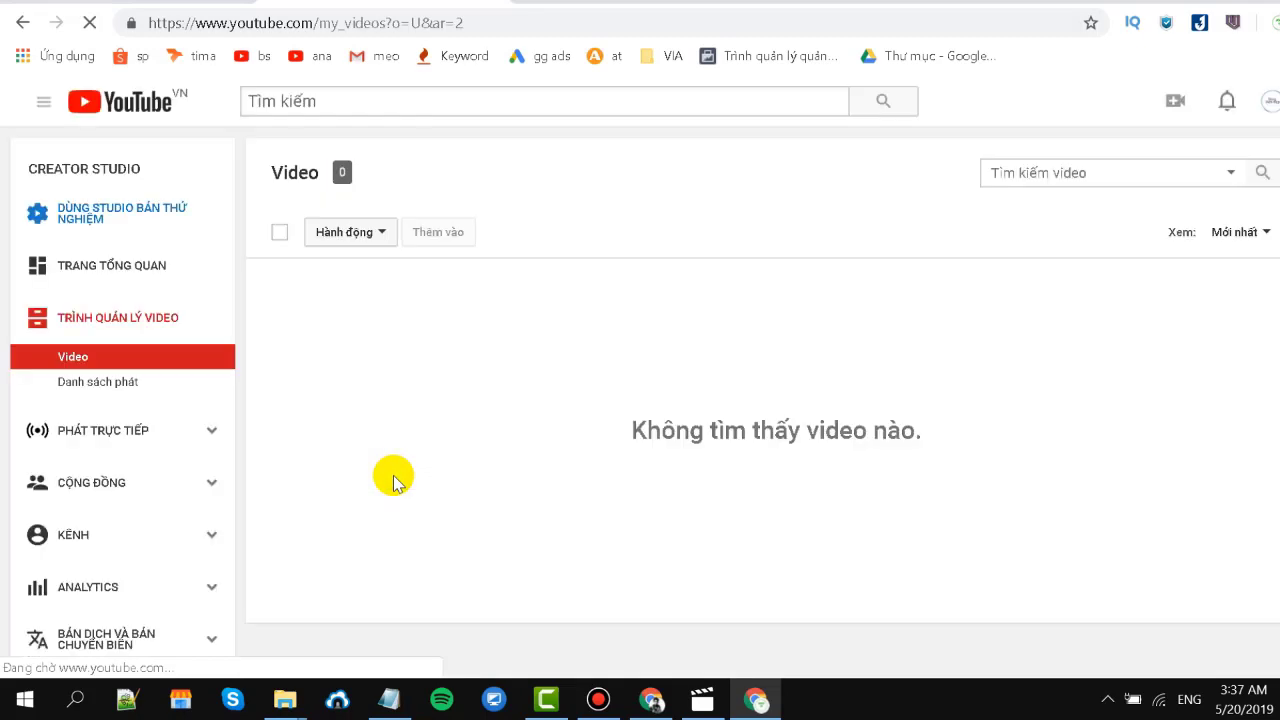
scroll(126, 400, down, 5)
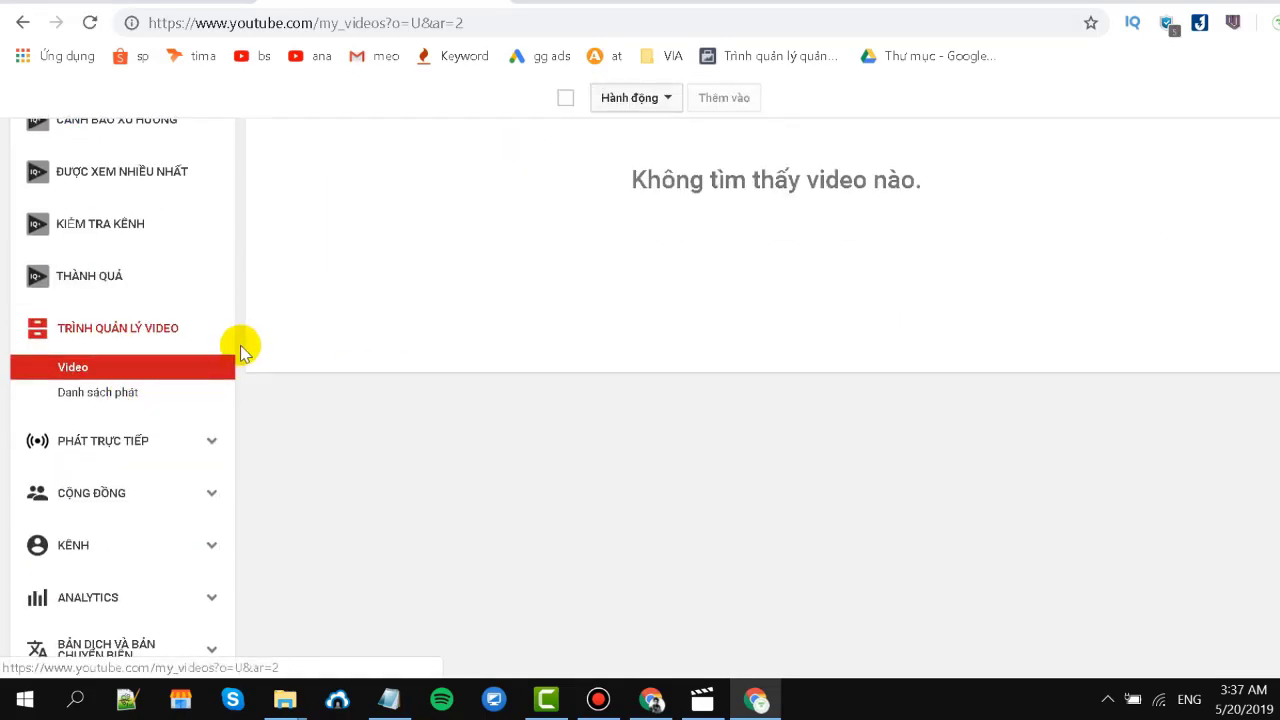
scroll(6, 394, up, 4)
scroll(171, 386, down, 4)
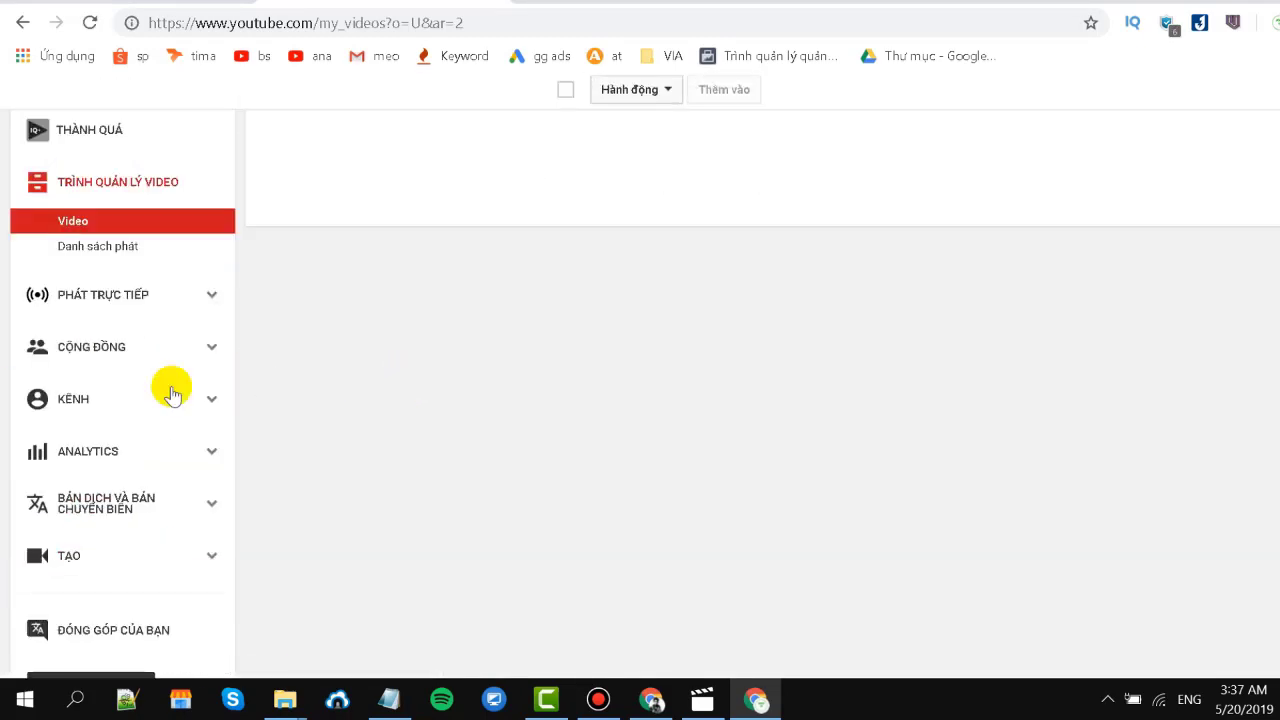
Start account verification by SMS and send a code to the phone number.
click(217, 404)
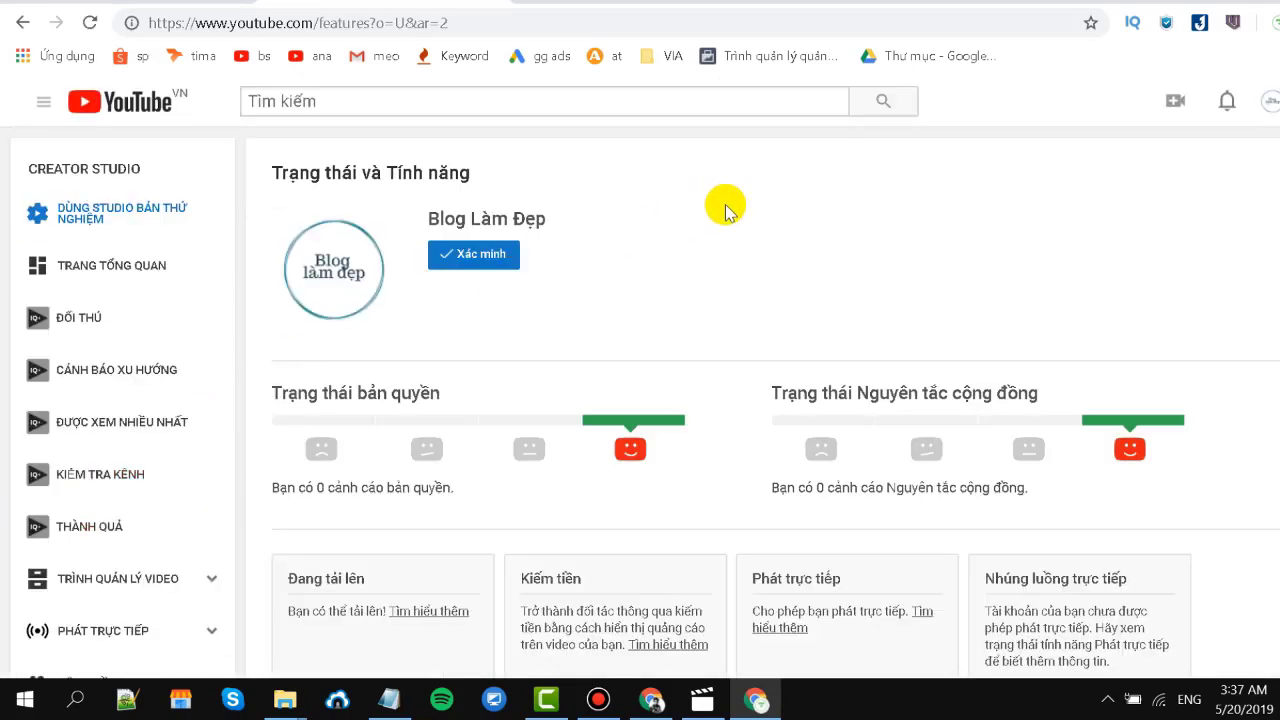
click(502, 258)
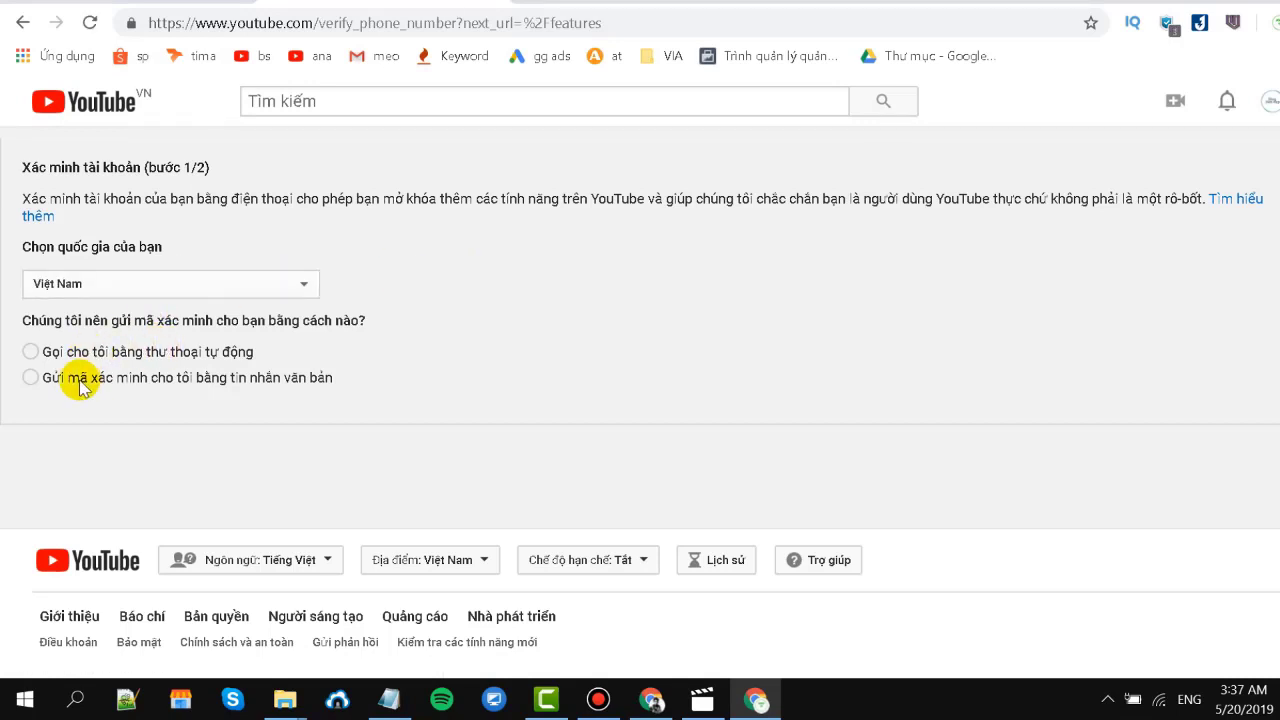
click(67, 385)
click(92, 522)
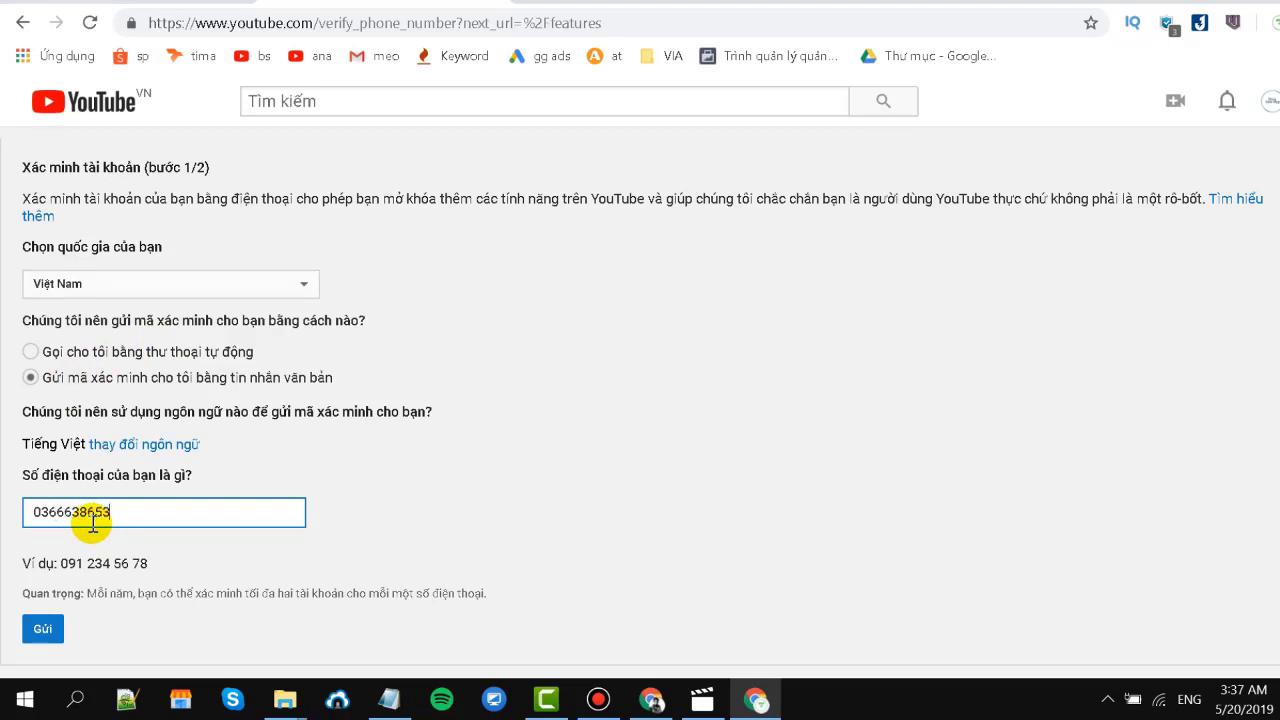
click(43, 626)
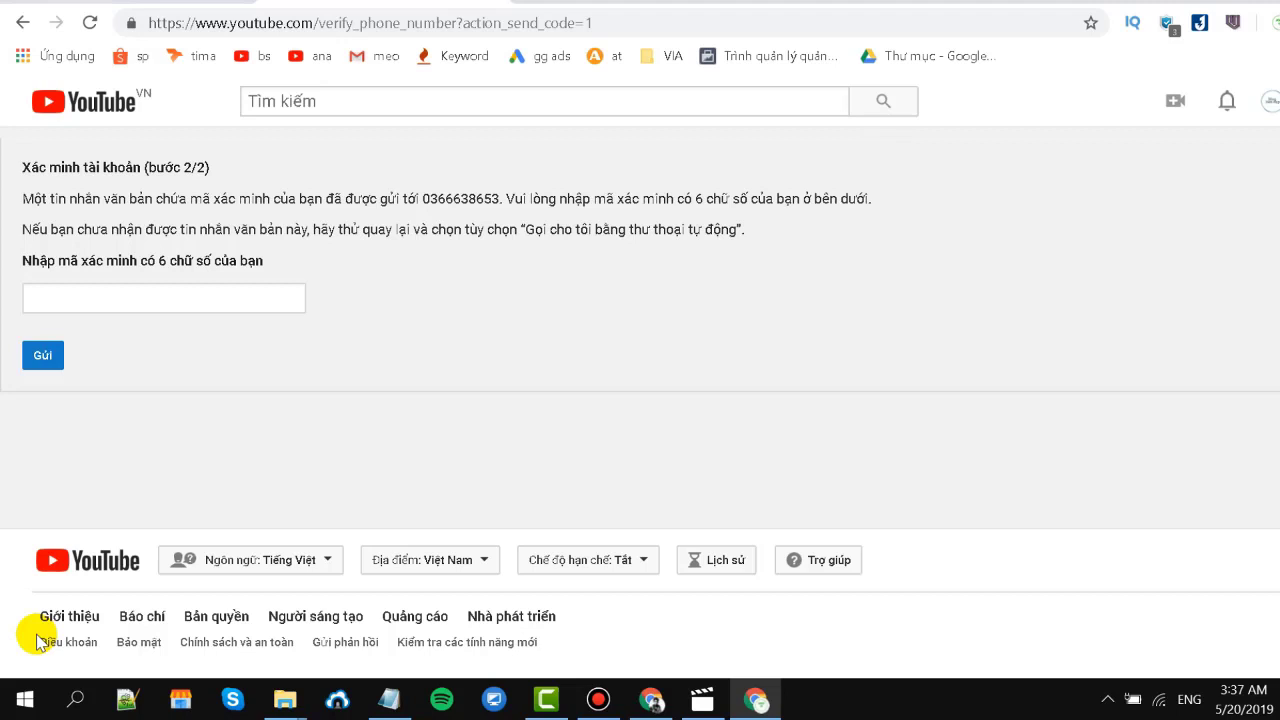
Submit the 6-digit verification code to complete verification, then reach the advanced settings.
click(124, 297)
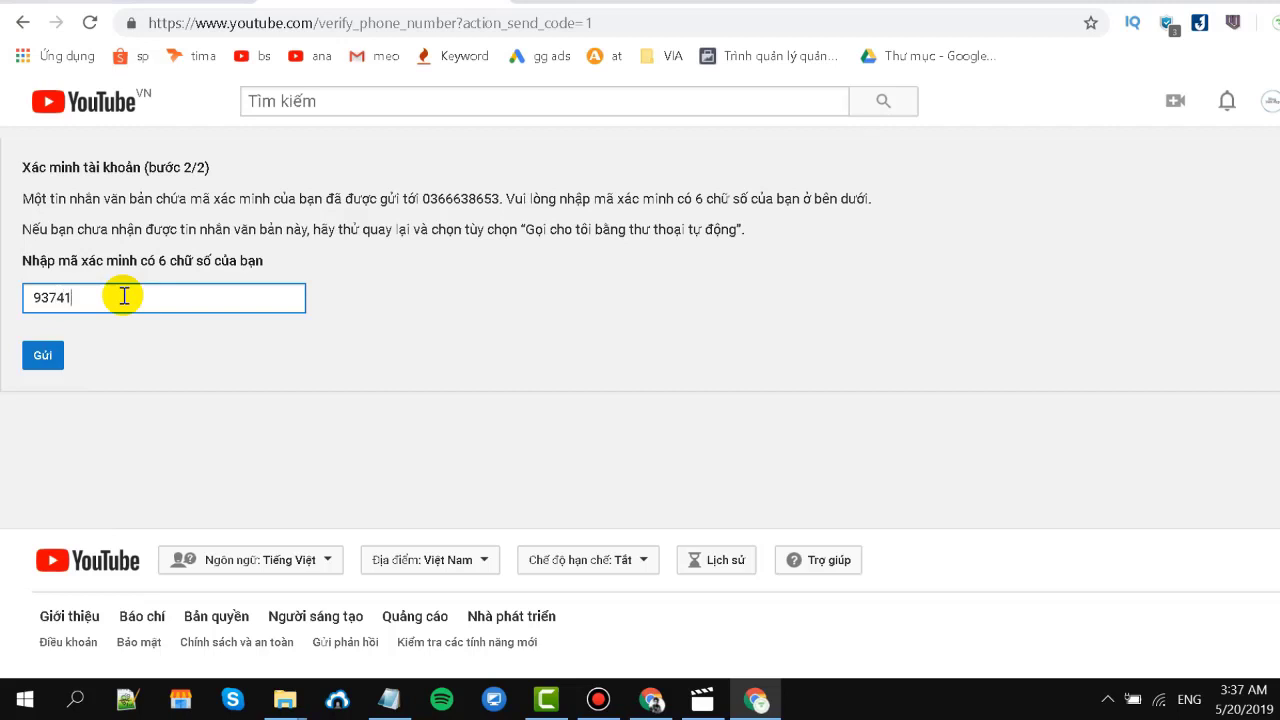
click(42, 356)
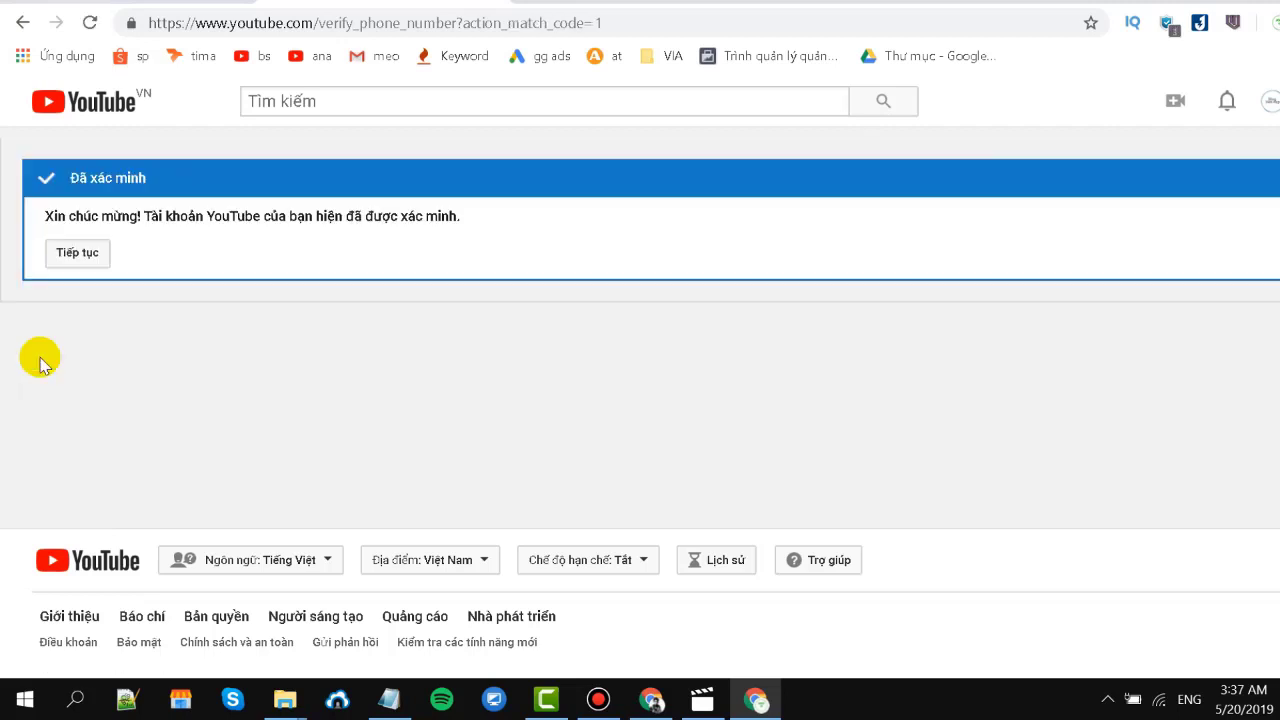
click(64, 262)
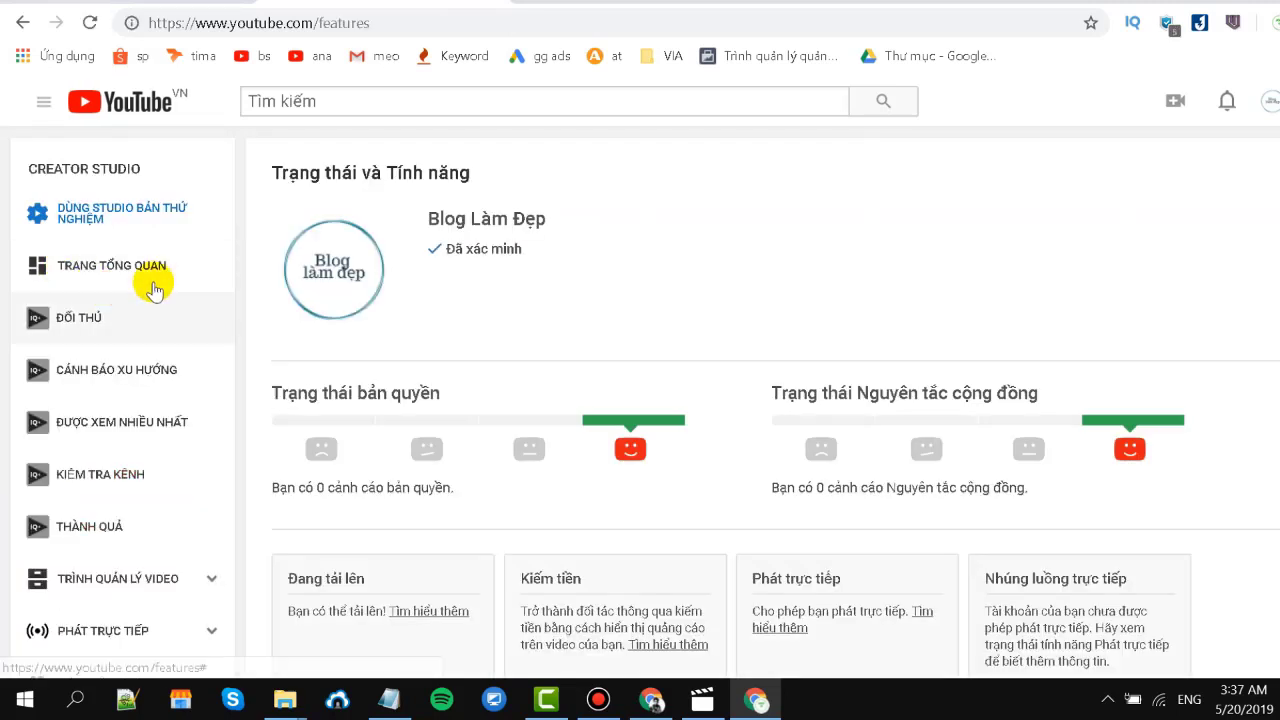
scroll(779, 333, down, 2)
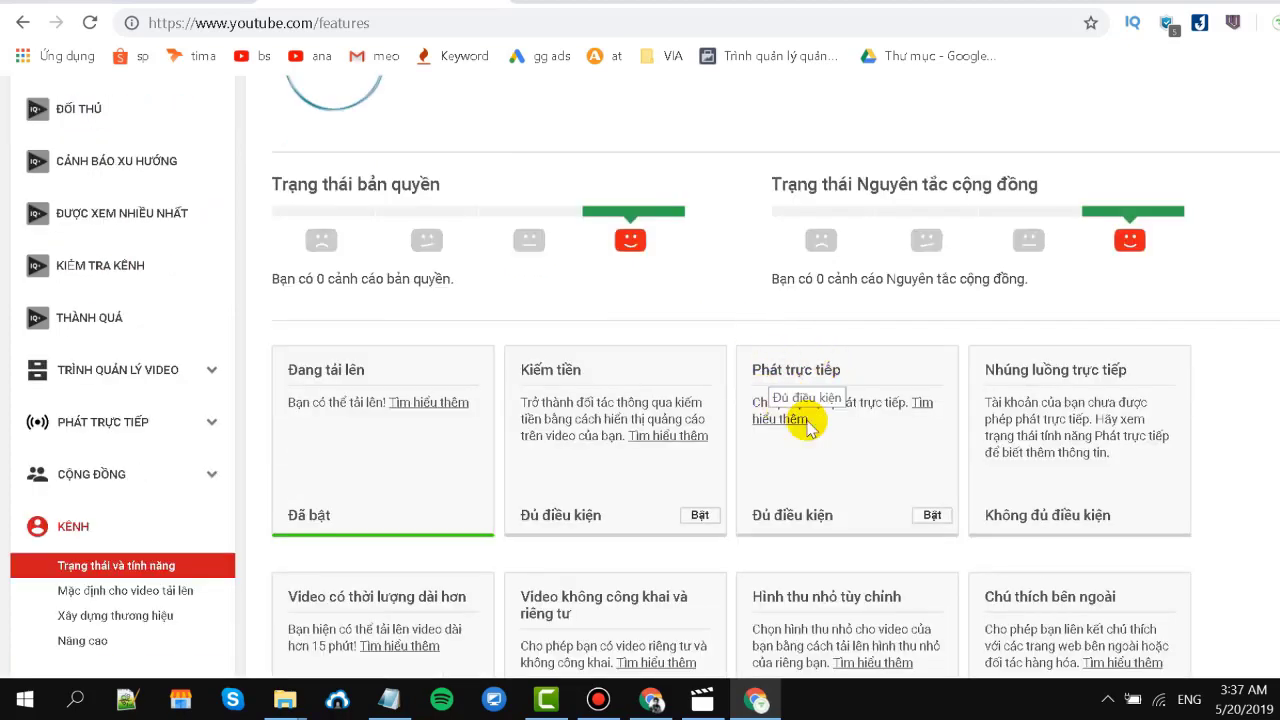
scroll(208, 333, up, 2)
scroll(208, 333, down, 4)
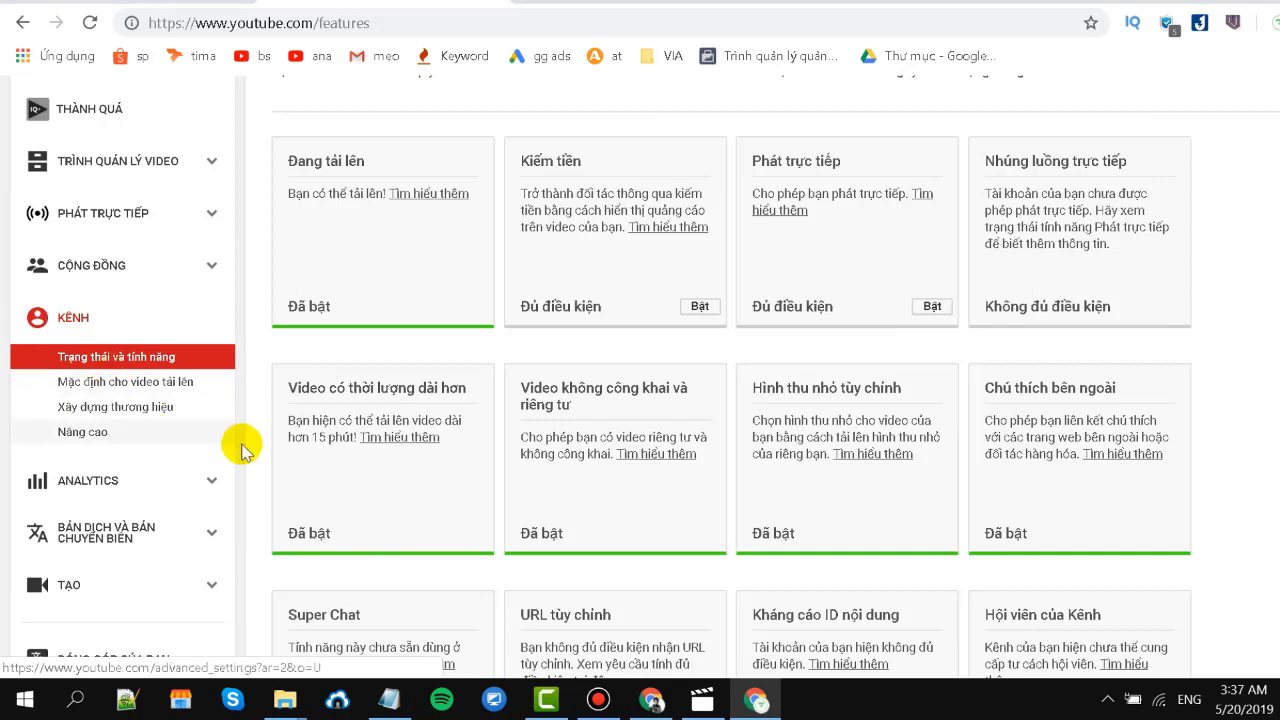
click(77, 436)
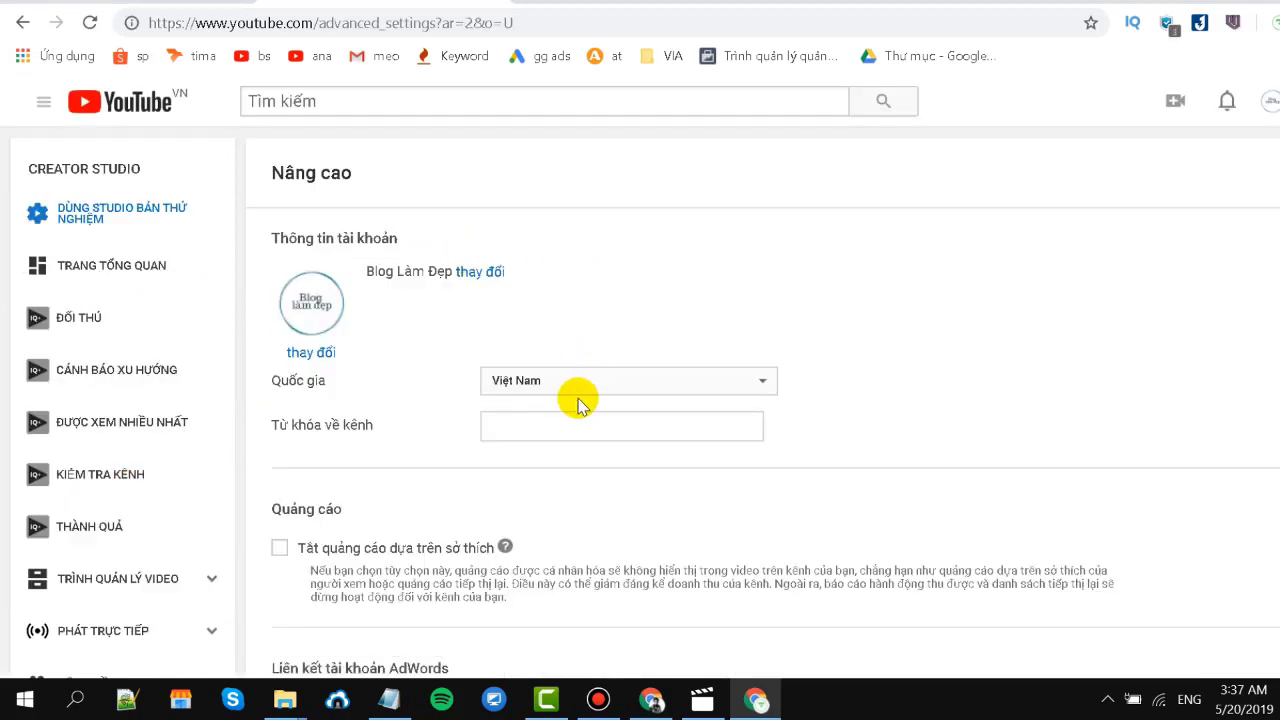
Paste the skin-care keyword list from the notes into Từ khóa về kênh.
scroll(593, 323, down, 1)
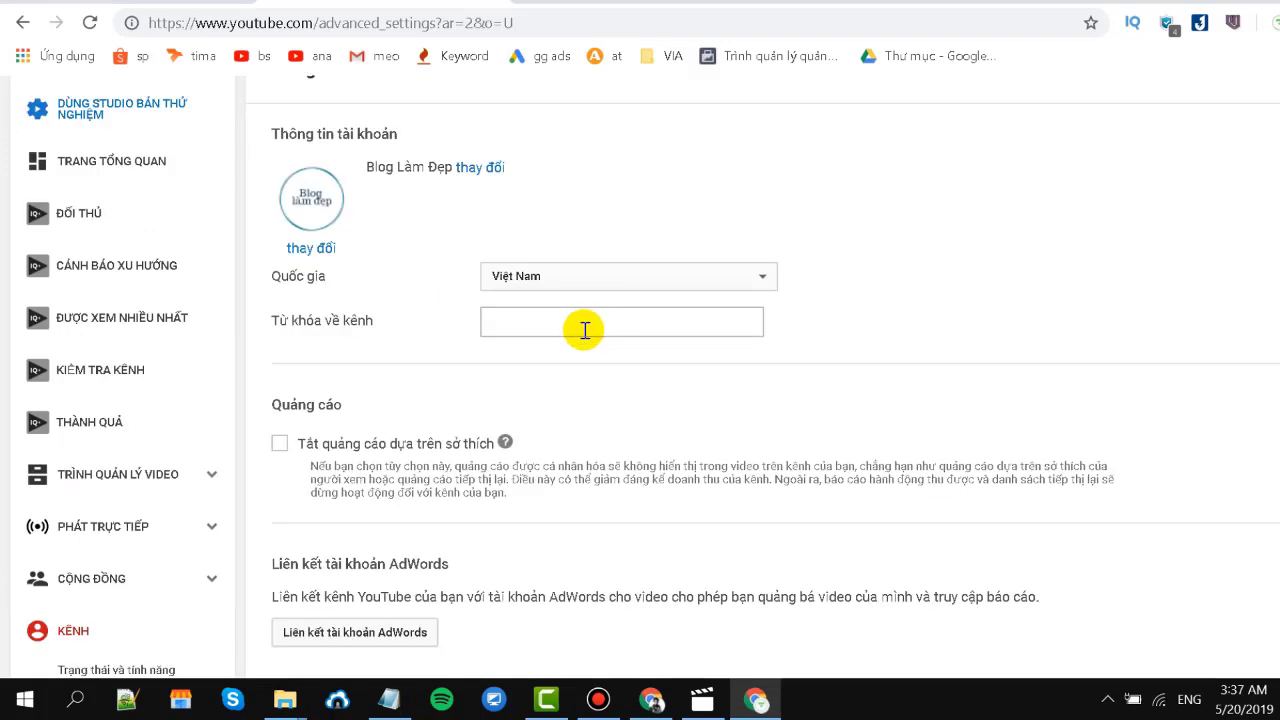
click(400, 707)
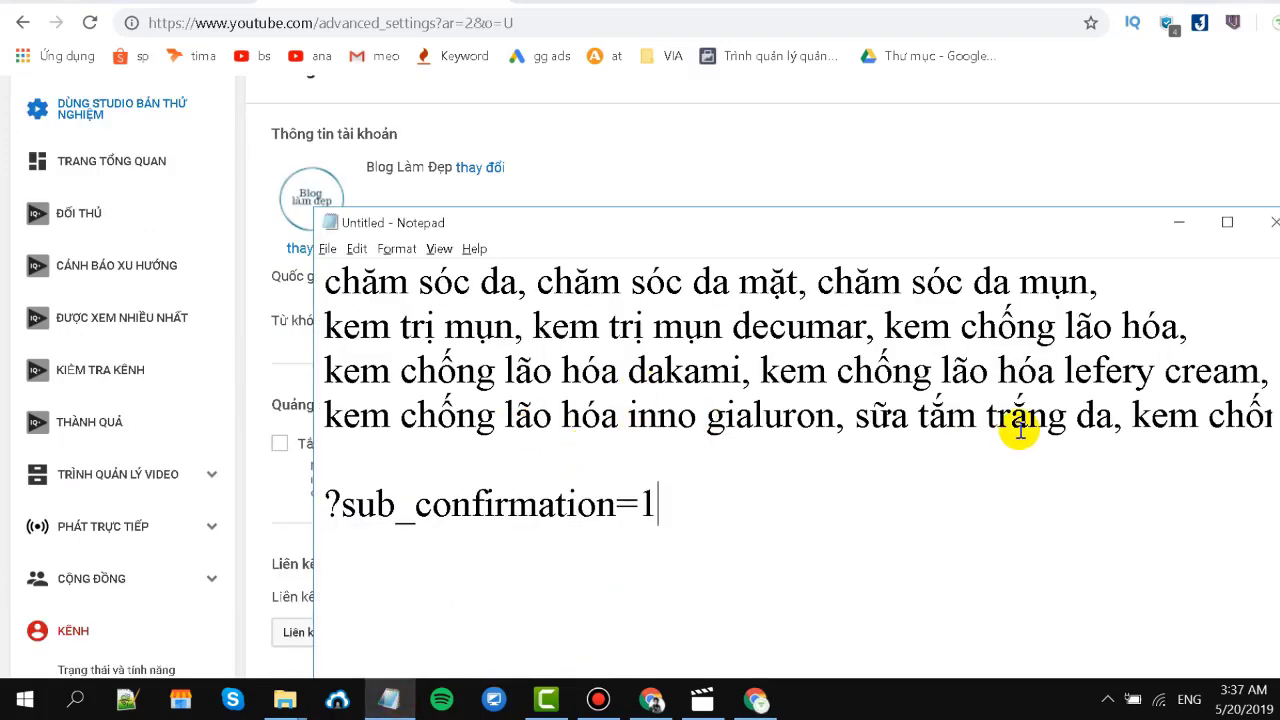
drag(325, 280, 1279, 460)
key(ctrl+c)
click(1226, 222)
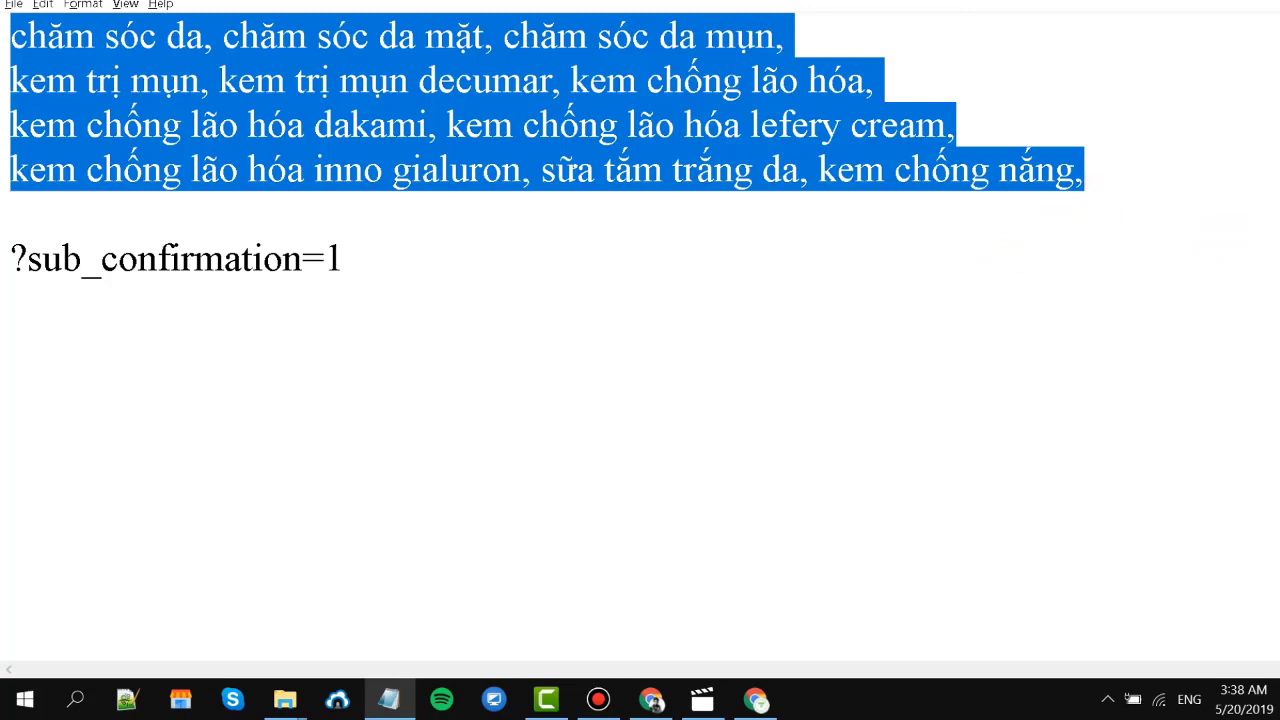
key(alt+Tab)
click(657, 330)
key(ctrl+v)
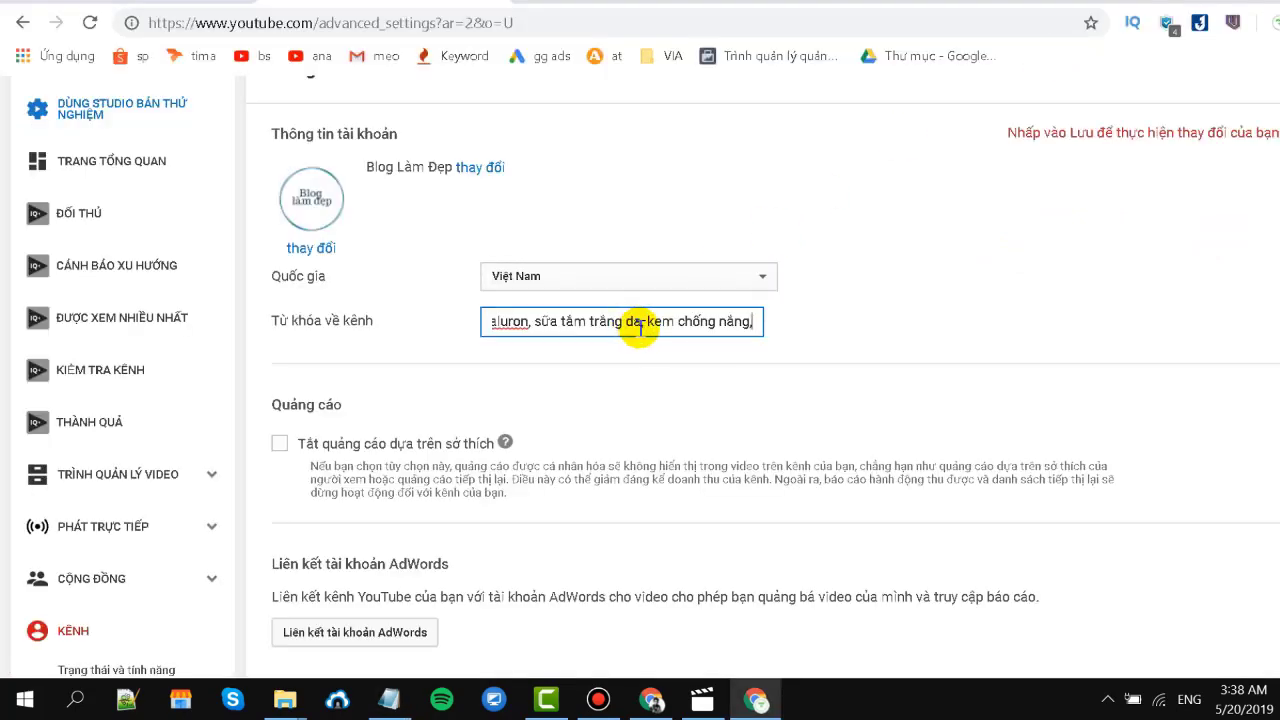
click(871, 343)
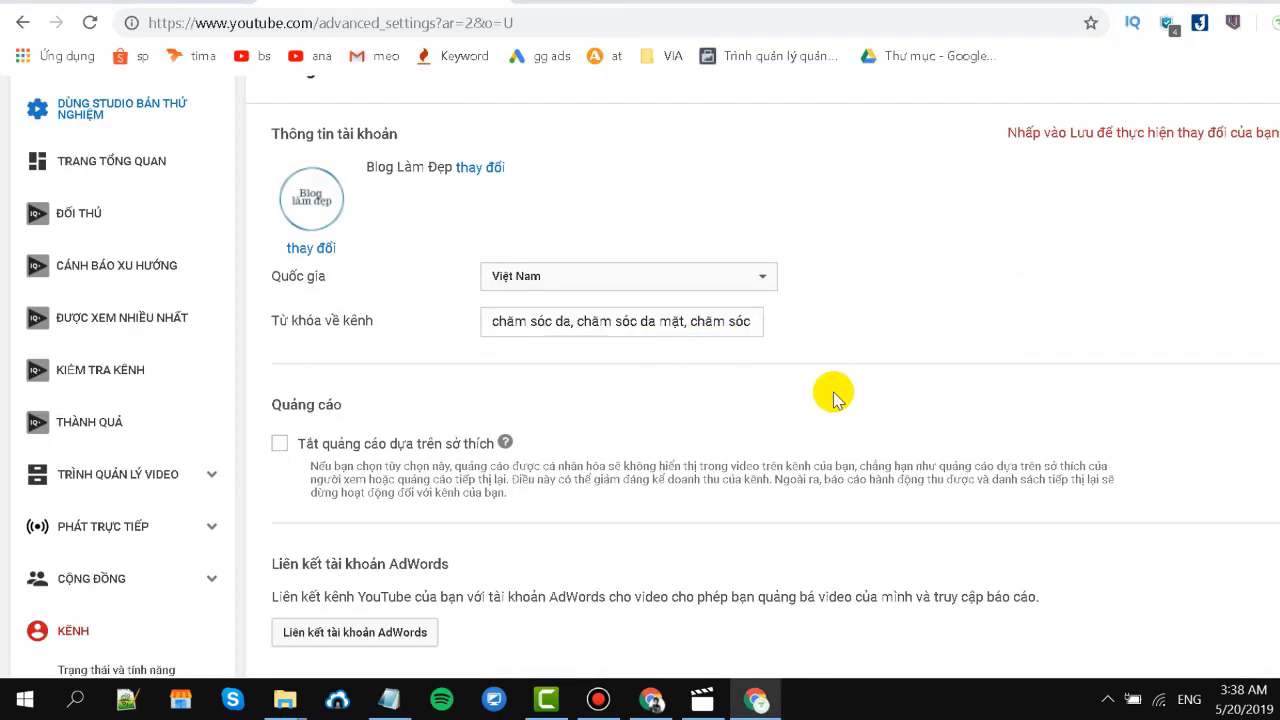
scroll(835, 398, down, 1)
scroll(830, 395, down, 1)
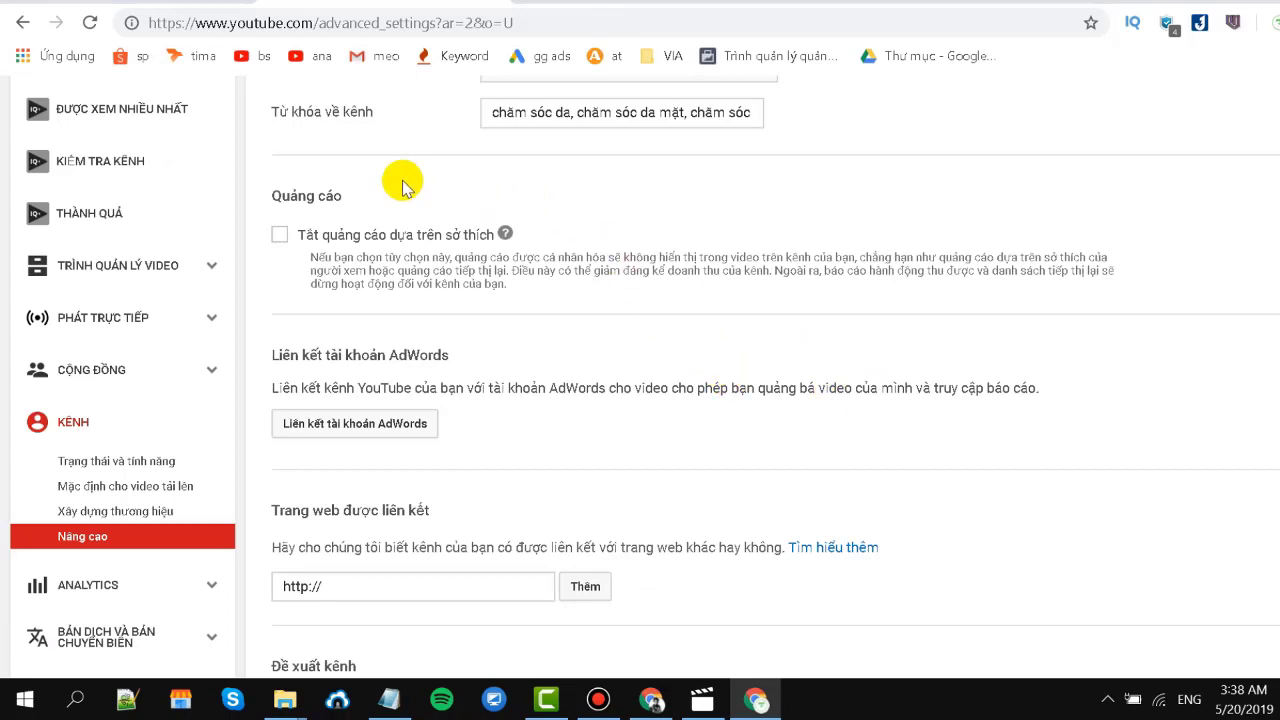
scroll(405, 180, down, 1)
scroll(423, 200, down, 1)
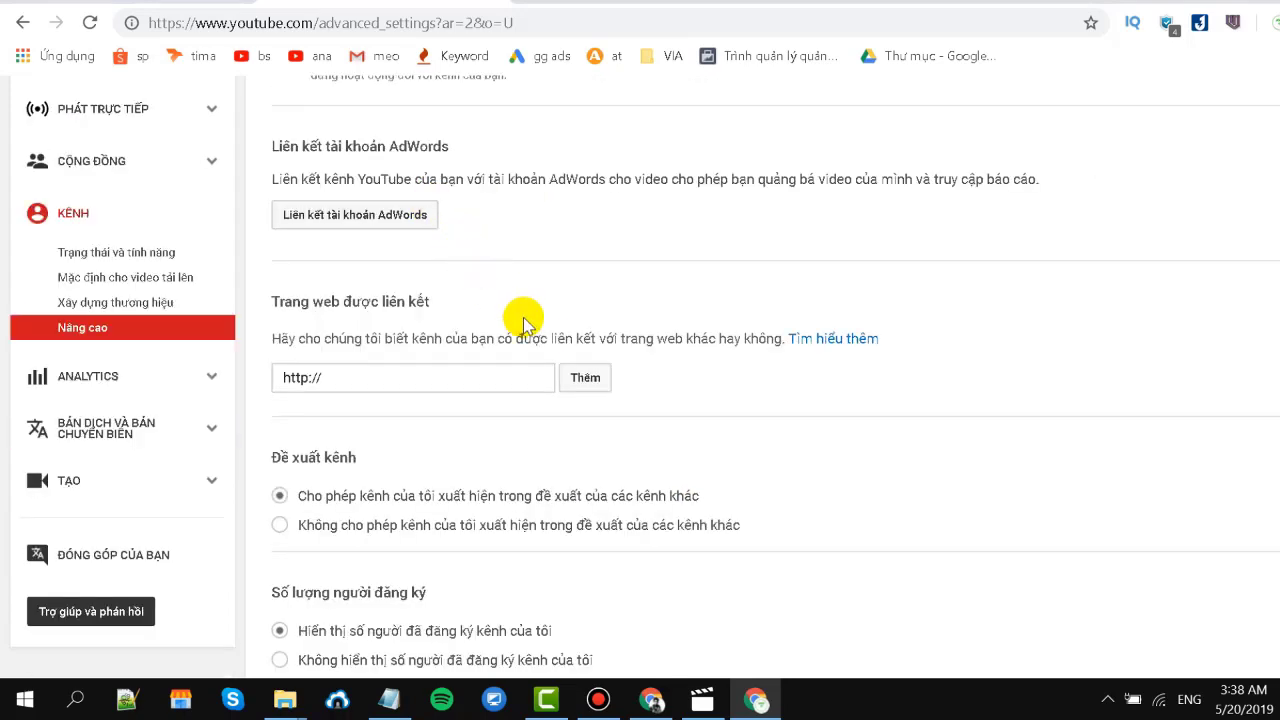
click(463, 375)
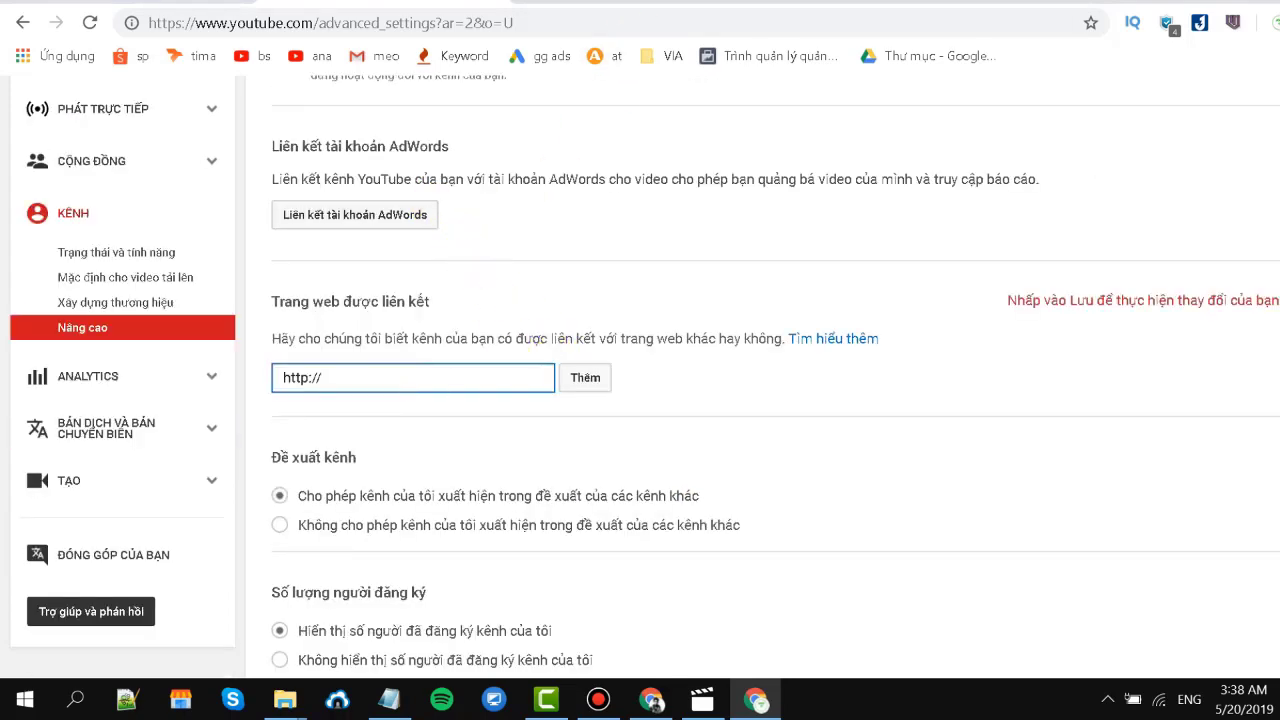
click(422, 13)
key(ctrl+c)
key(alt+Tab)
key(ctrl+a)
key(ctrl+v)
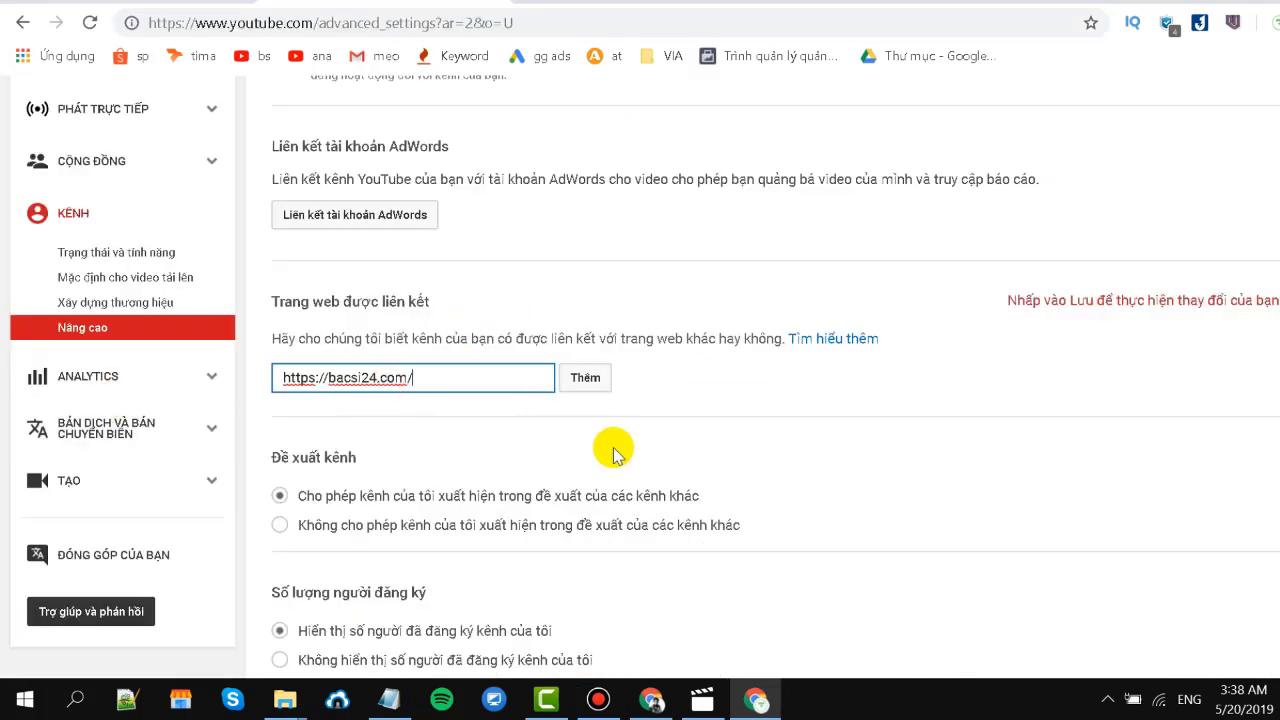
Choose Không hiển thị số người đăng ký and save the advanced settings.
scroll(614, 453, down, 2)
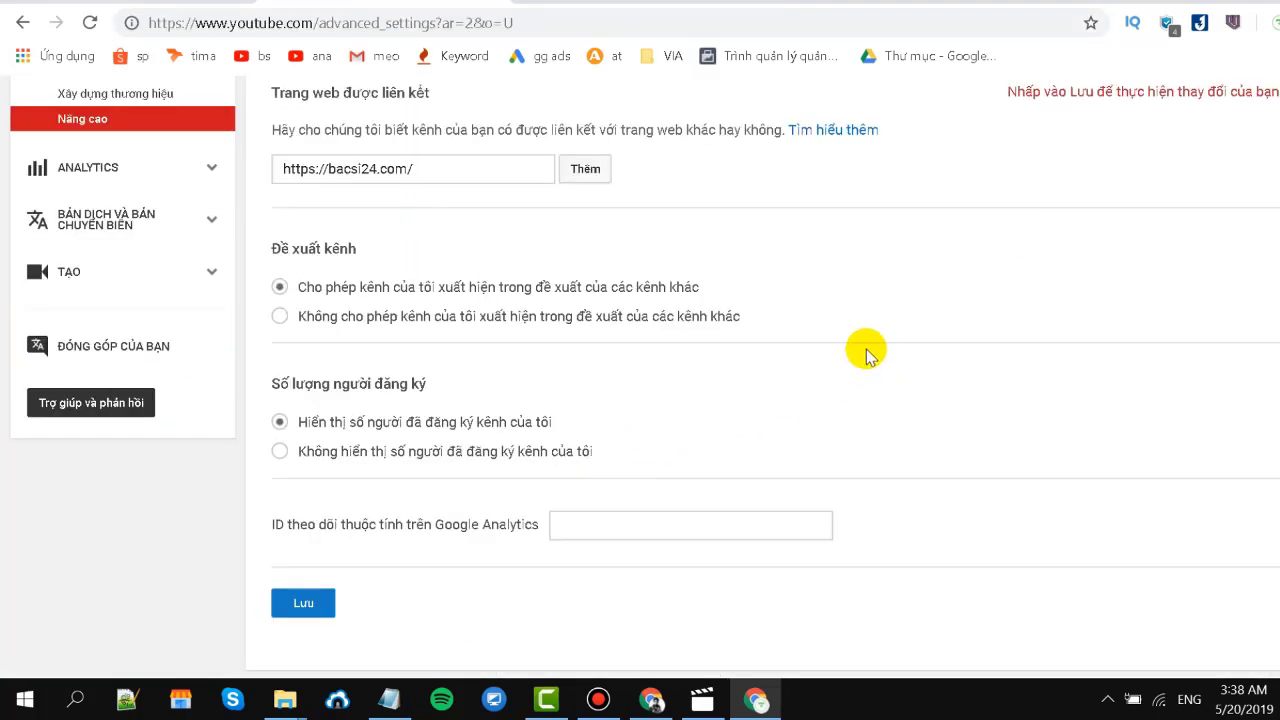
click(282, 453)
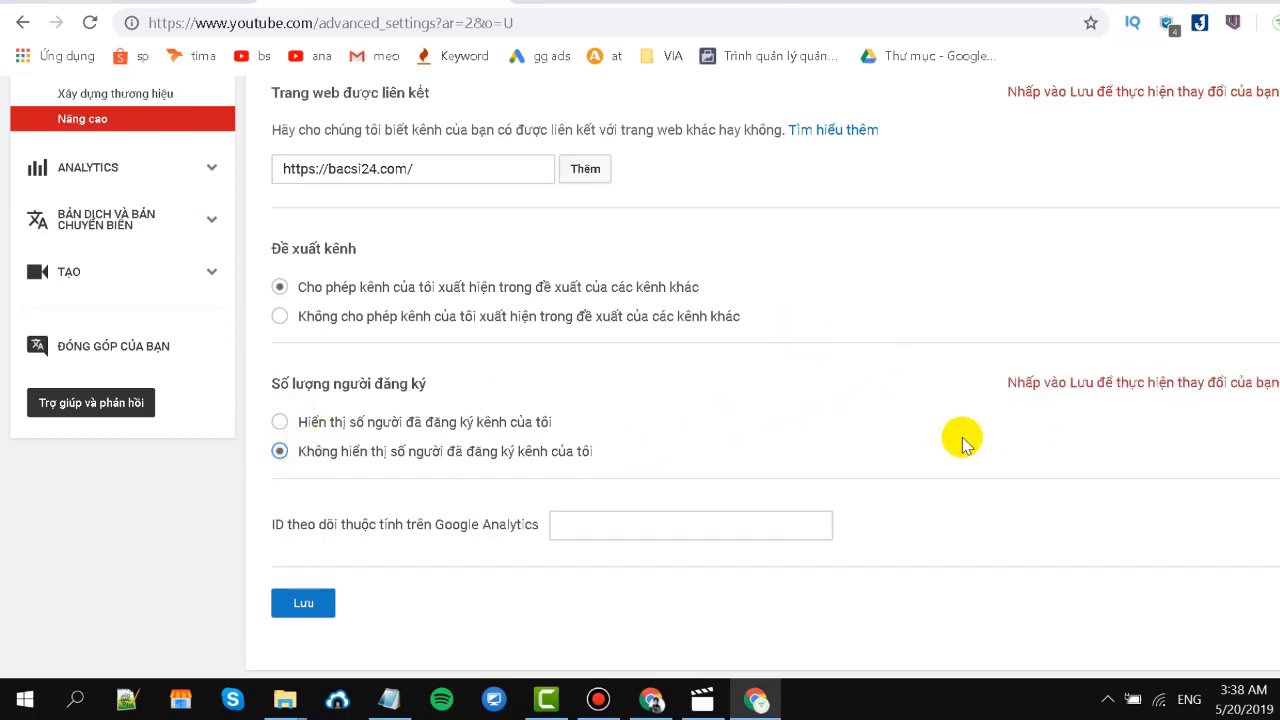
click(305, 604)
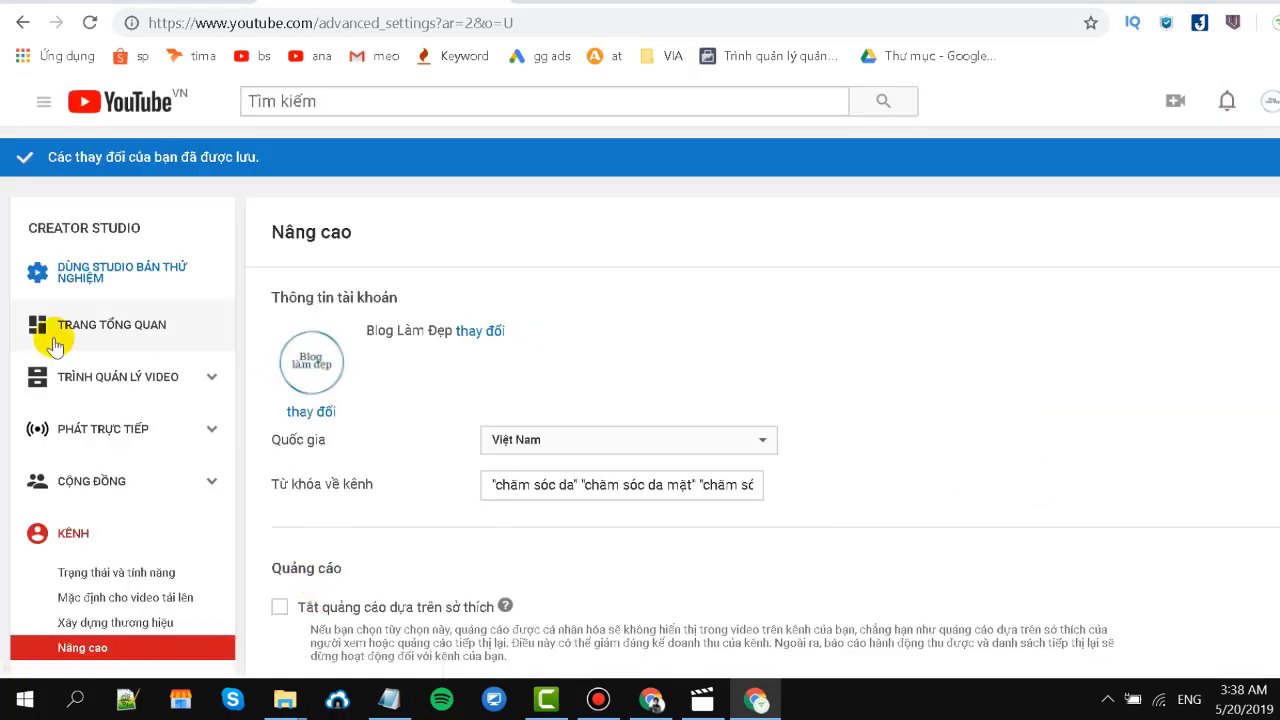
scroll(209, 417, down, 3)
Add the lam.png image as the channel's branding watermark and save it.
scroll(37, 500, down, 1)
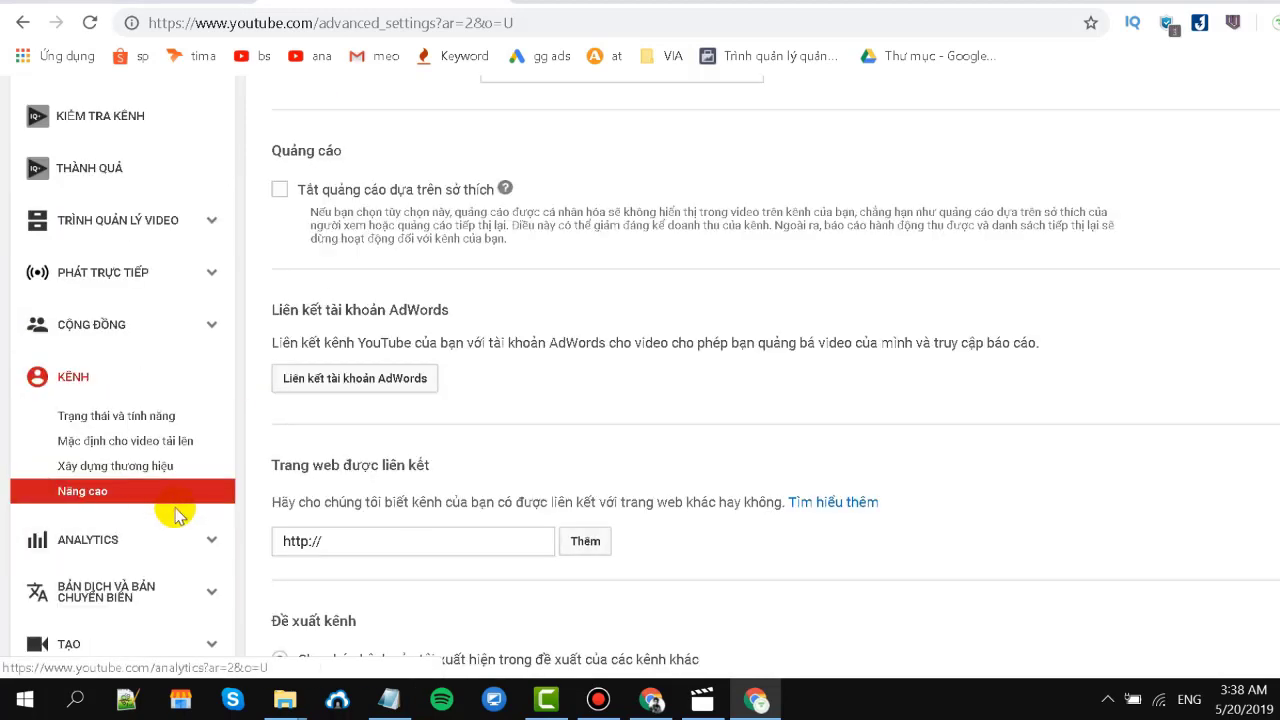
click(139, 471)
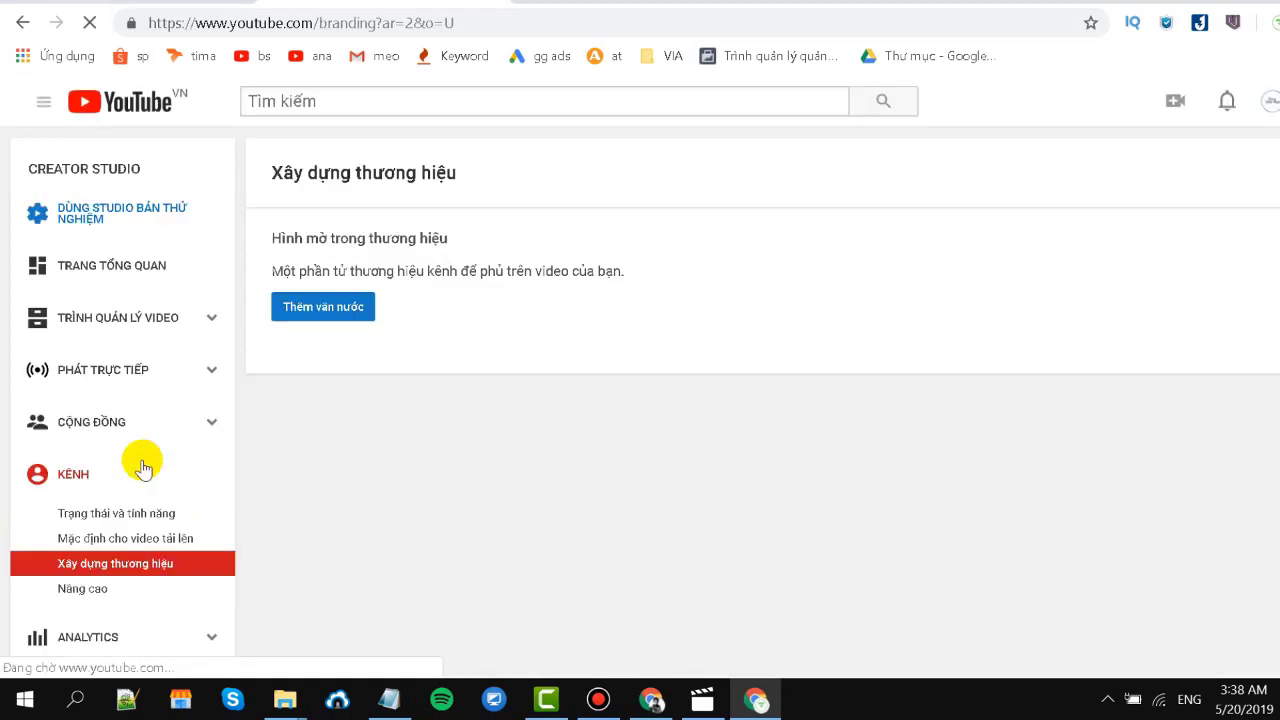
click(354, 310)
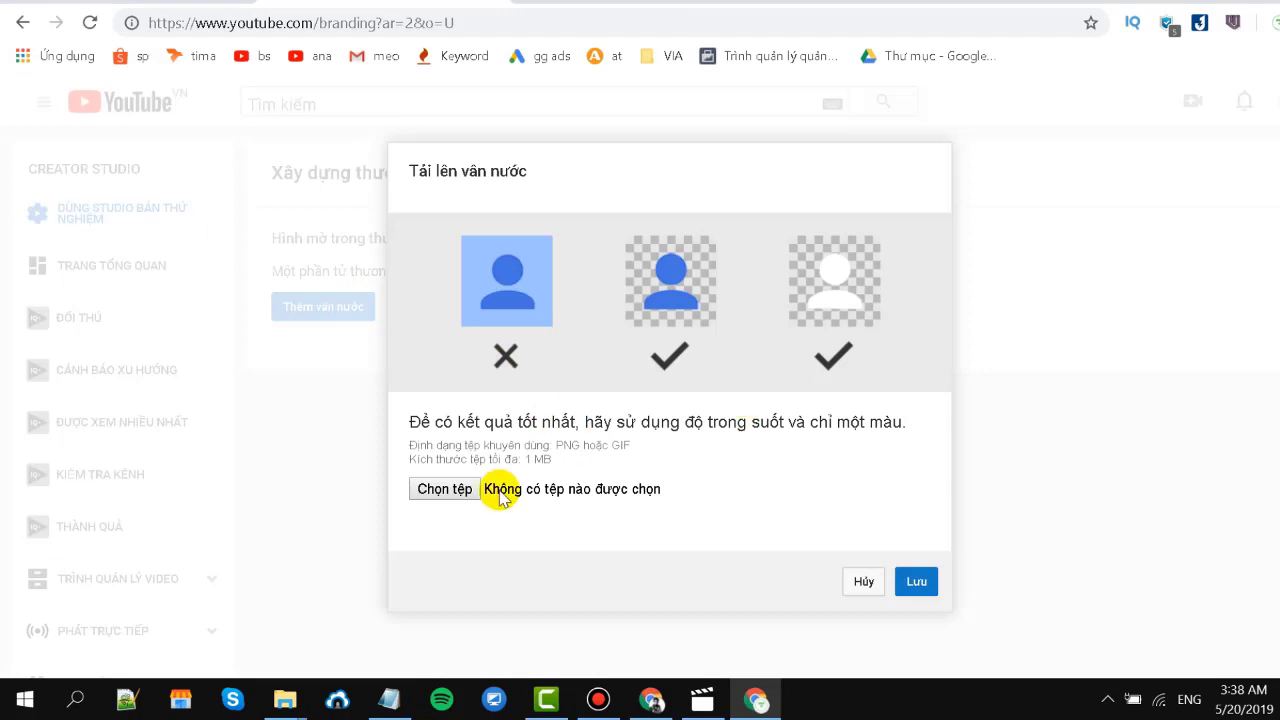
click(470, 489)
double_click(960, 160)
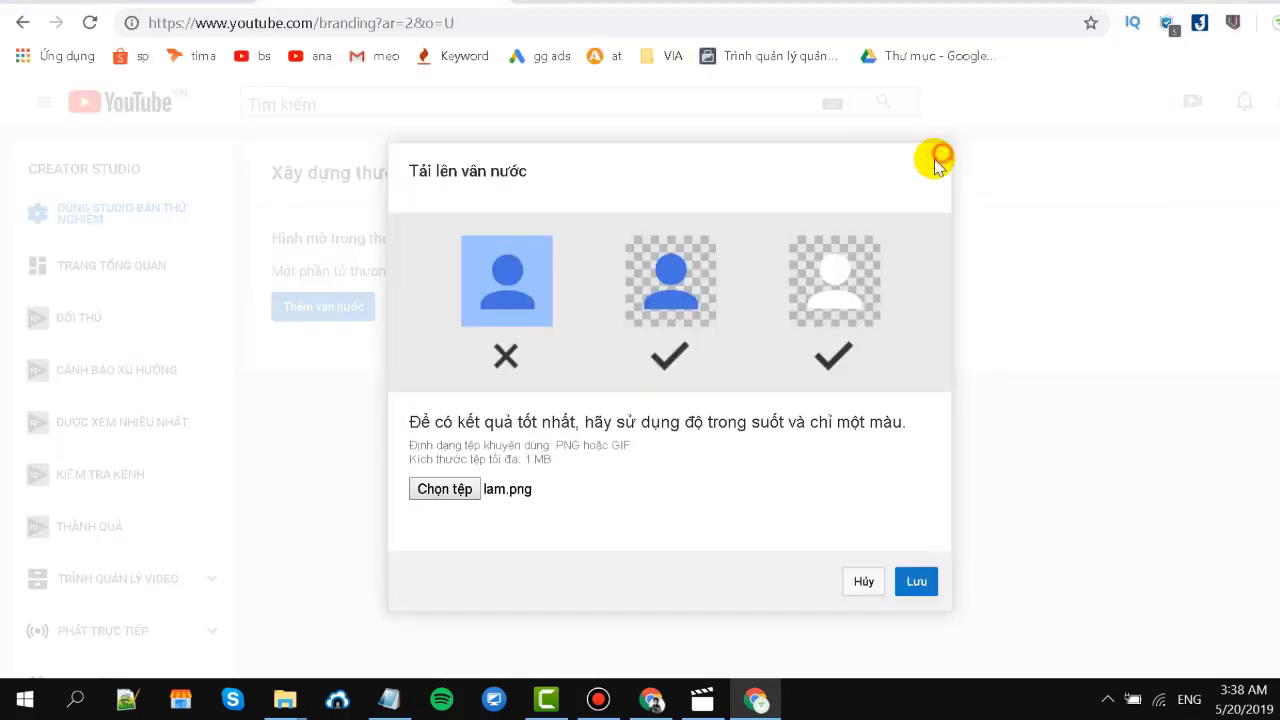
click(917, 589)
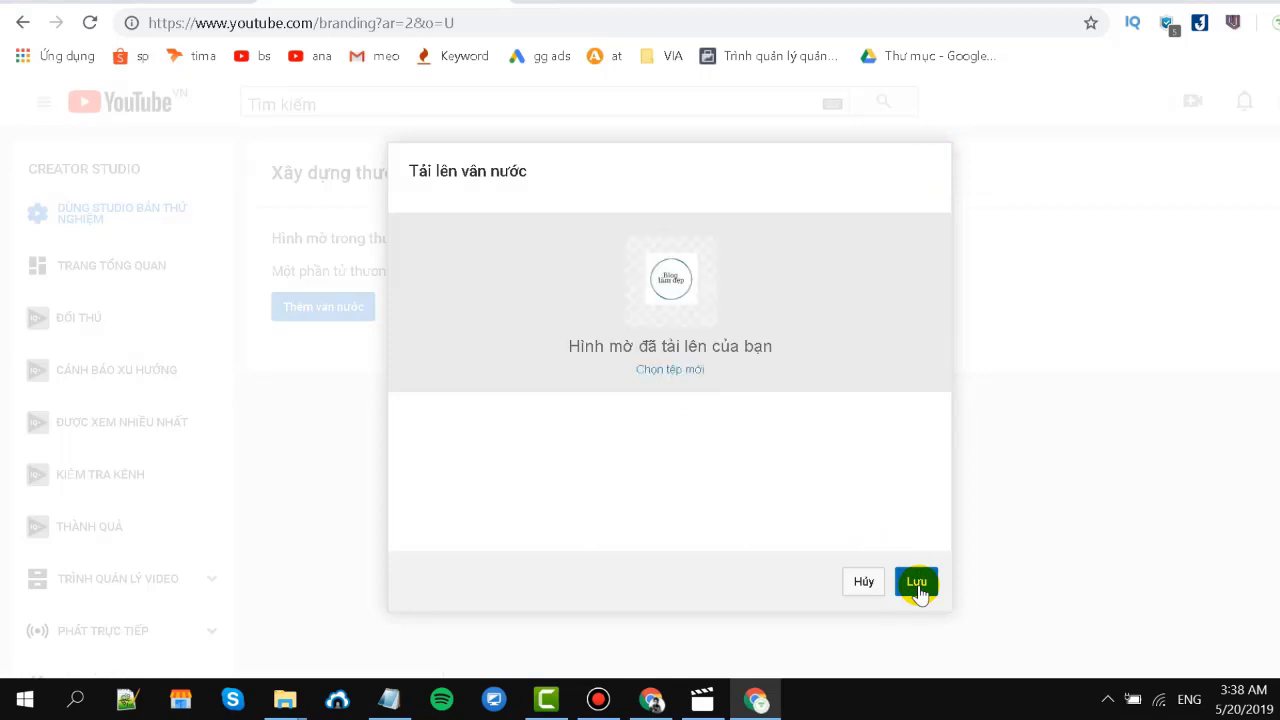
click(918, 586)
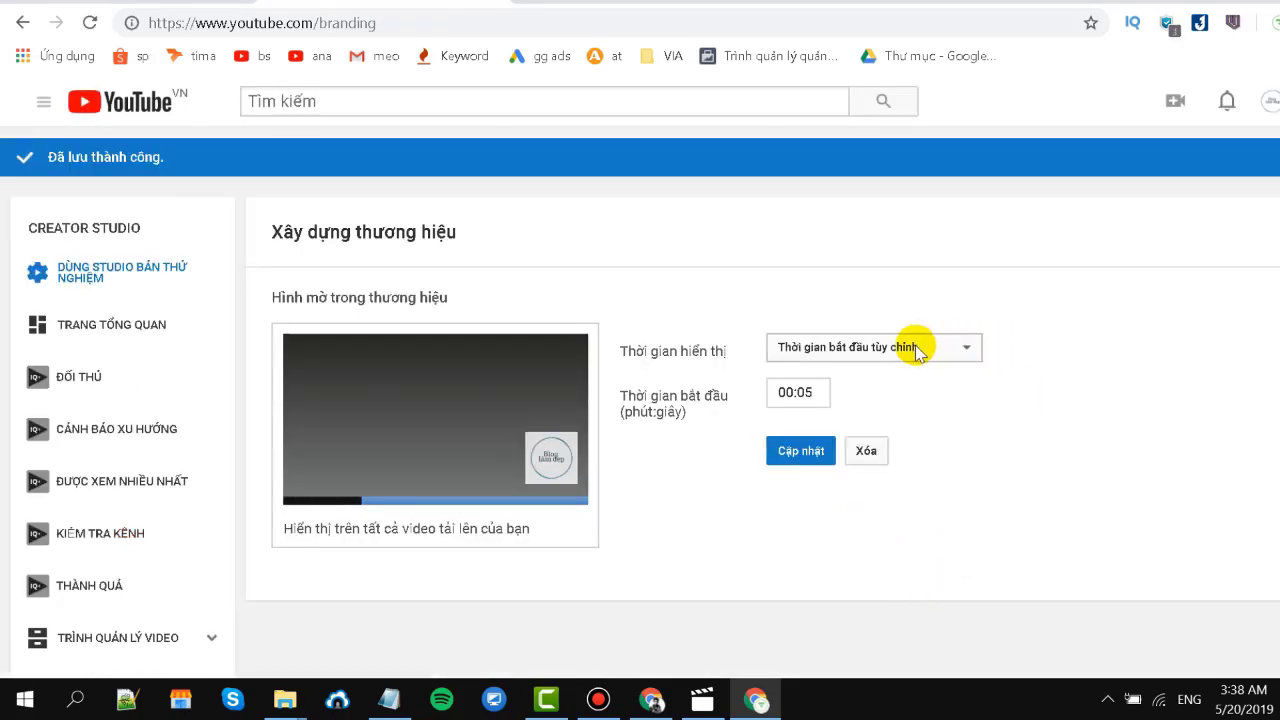
Set the watermark display time to 'Toàn bộ video' and save the change.
click(897, 345)
click(845, 404)
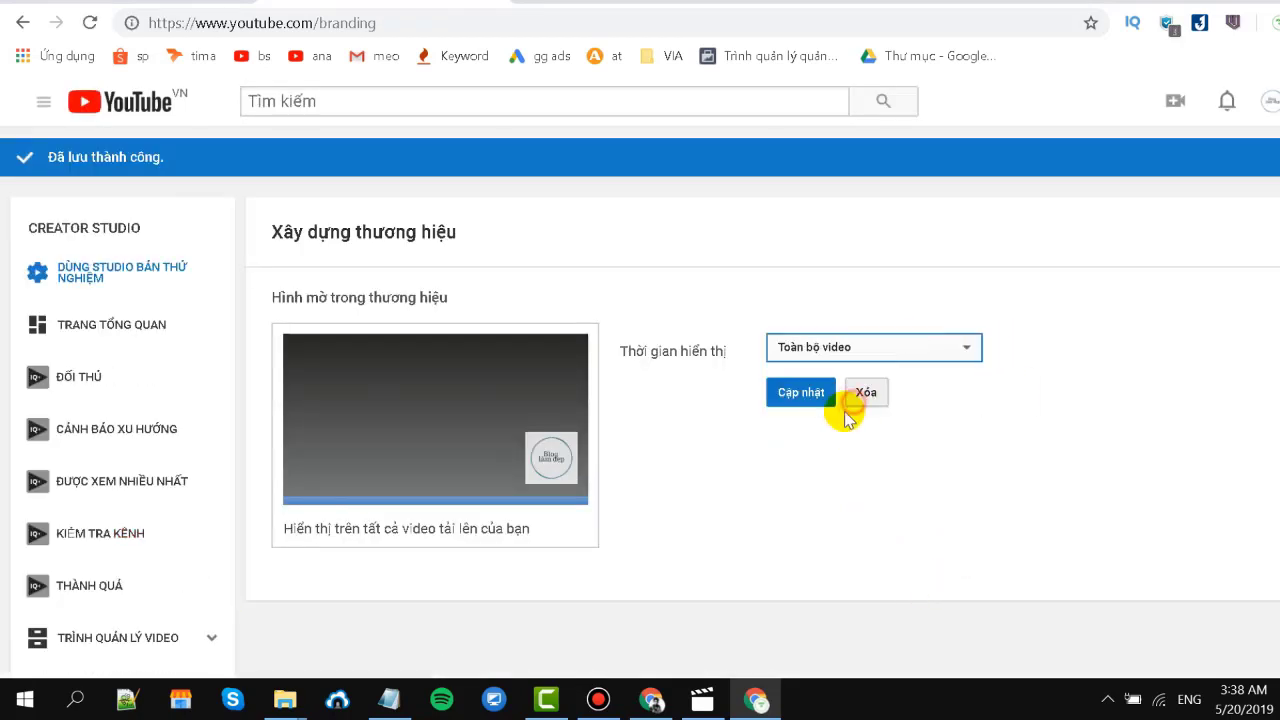
click(790, 392)
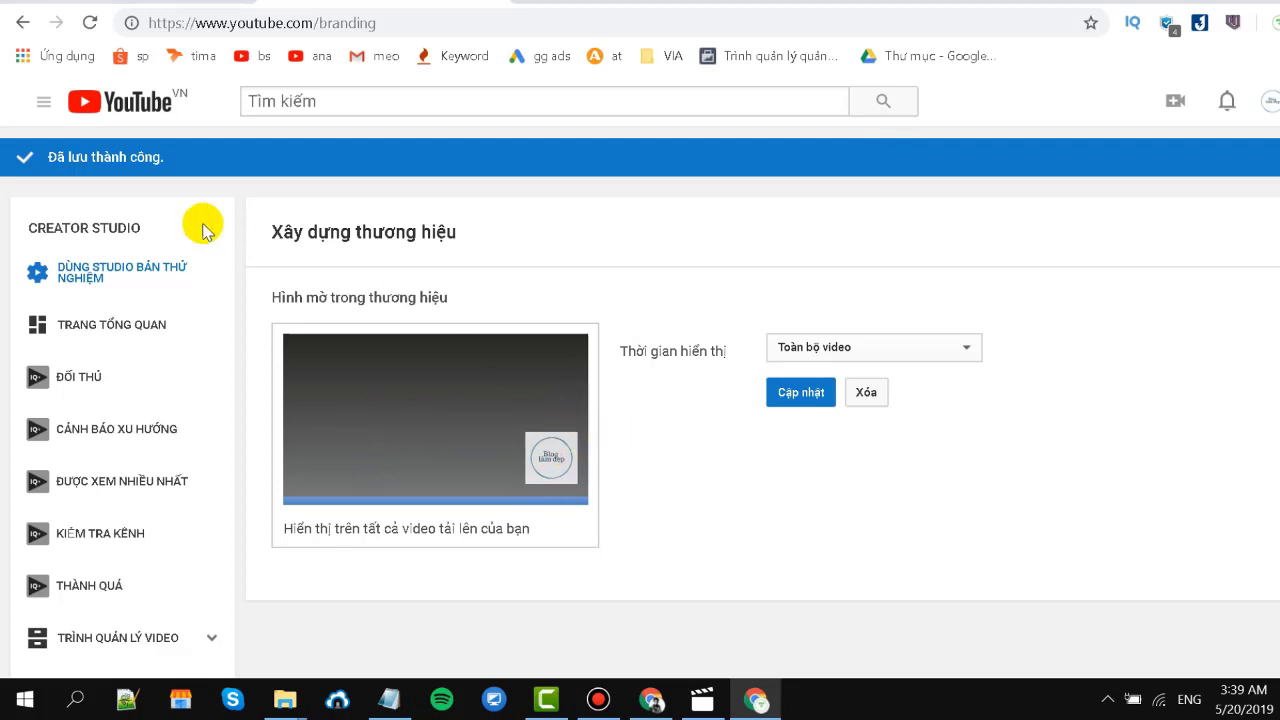
scroll(122, 417, down, 3)
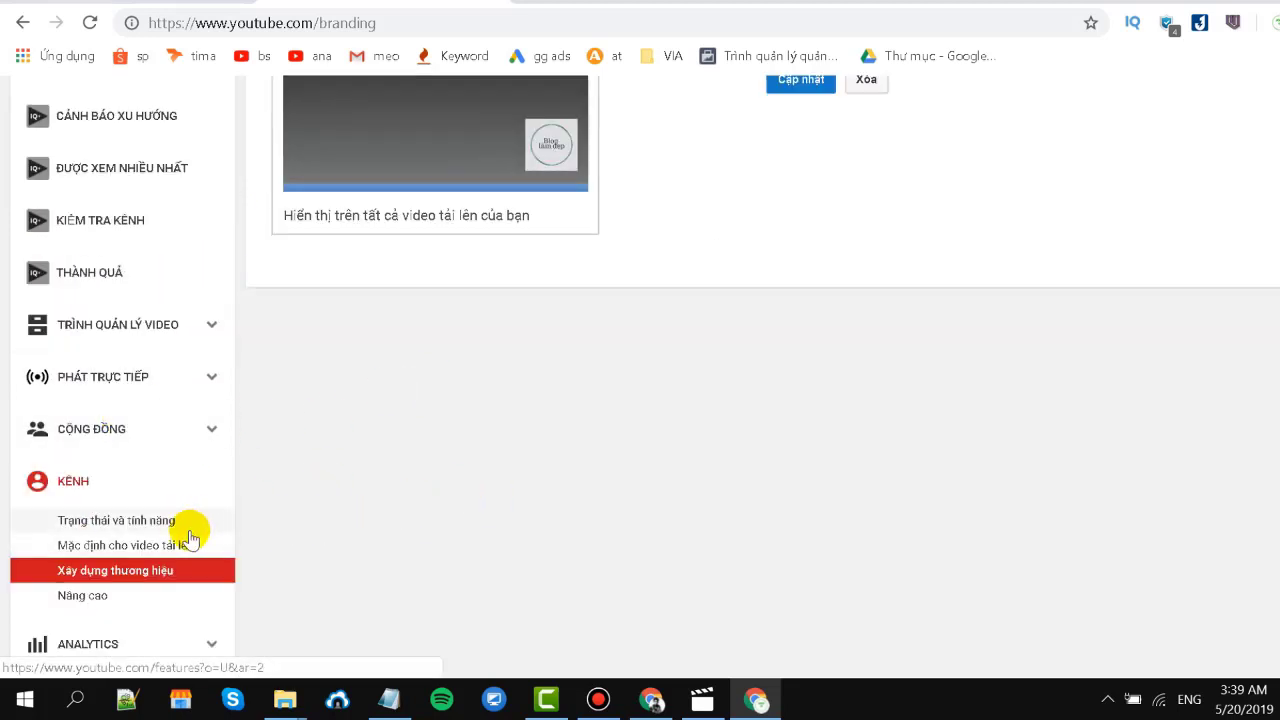
Set the upload-default category to 'Hướng dẫn và Phong cách'.
click(146, 549)
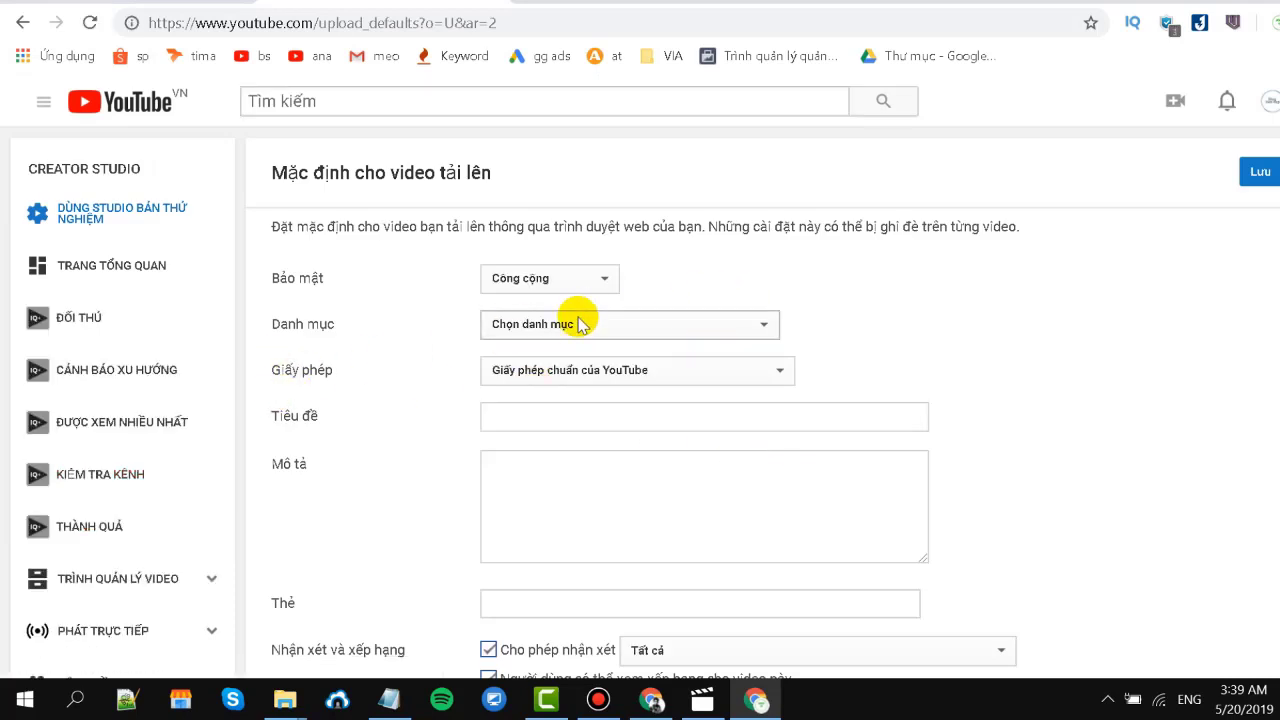
click(568, 325)
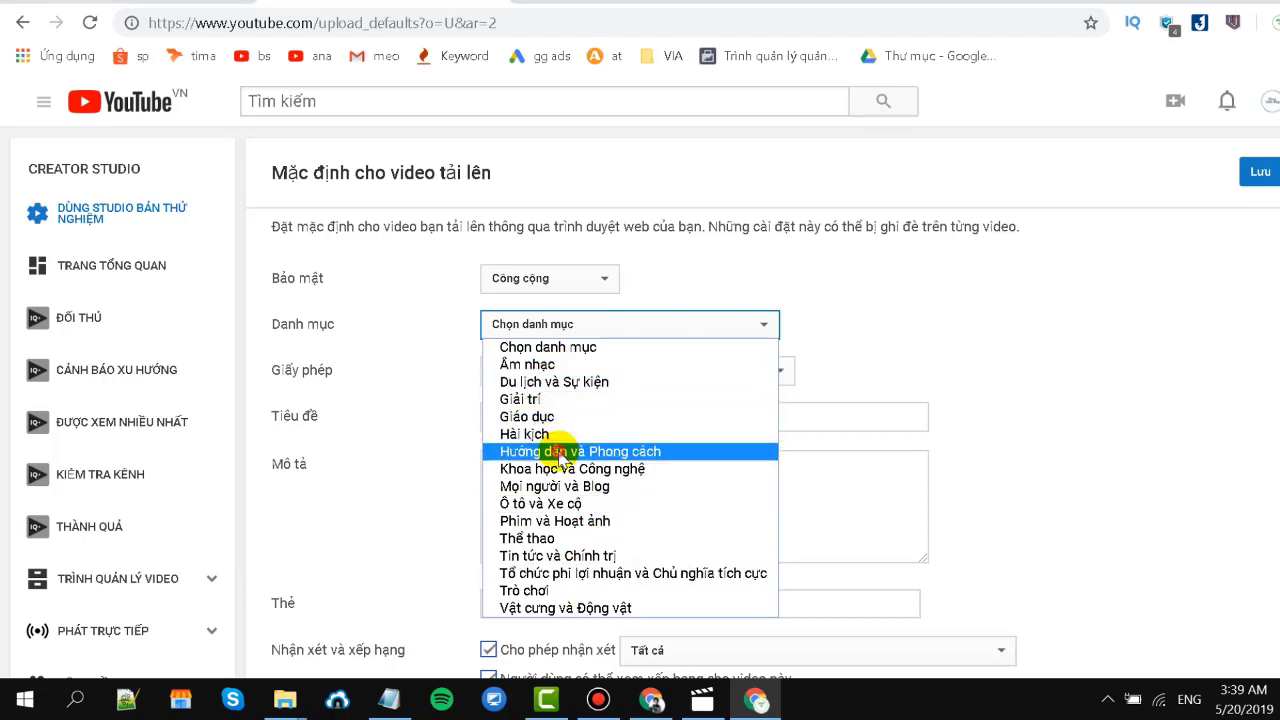
click(560, 451)
scroll(391, 451, down, 2)
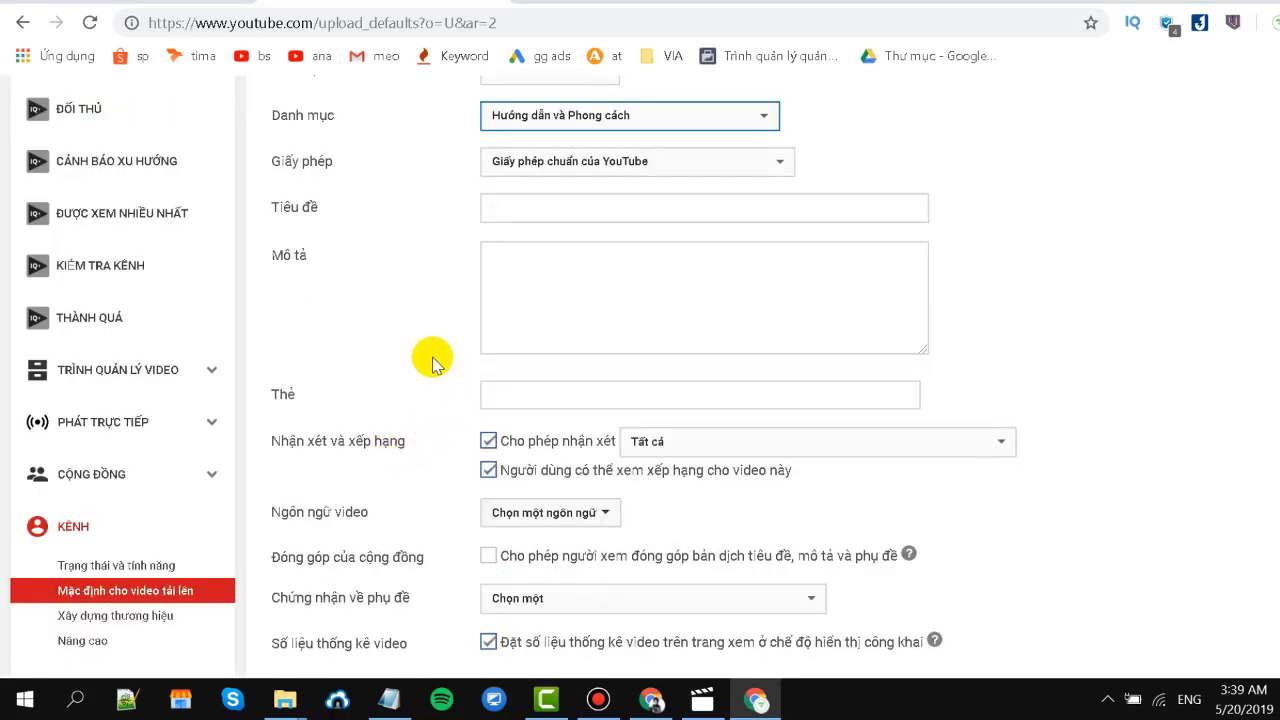
scroll(420, 351, up, 1)
Delete the placeholder digits from the default upload description.
click(577, 390)
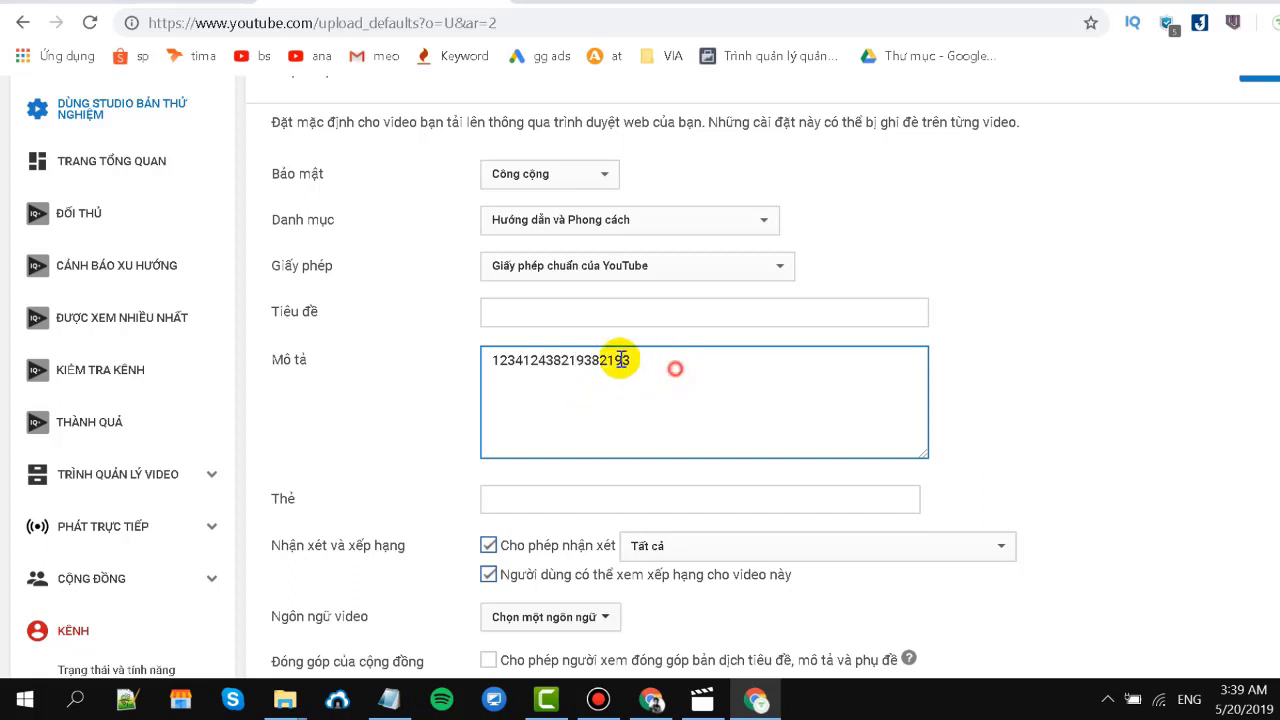
drag(626, 360, 457, 351)
click(563, 380)
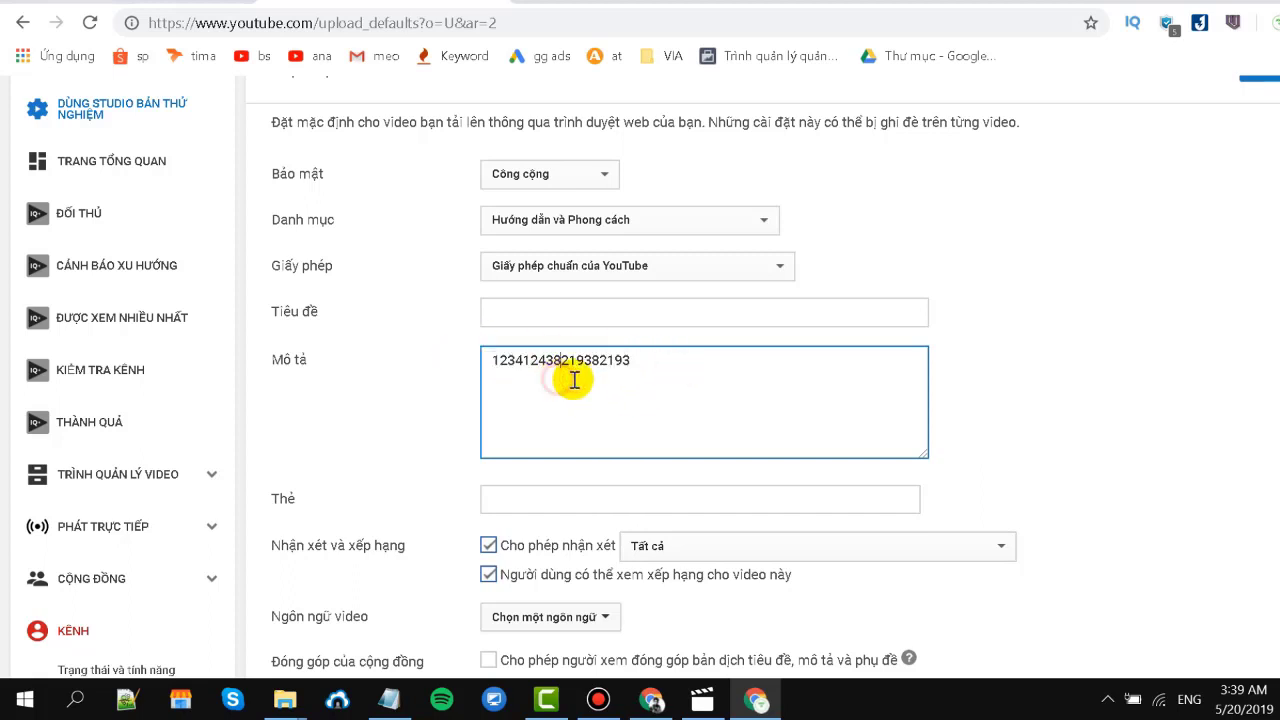
drag(651, 360, 447, 347)
key(BackSpace)
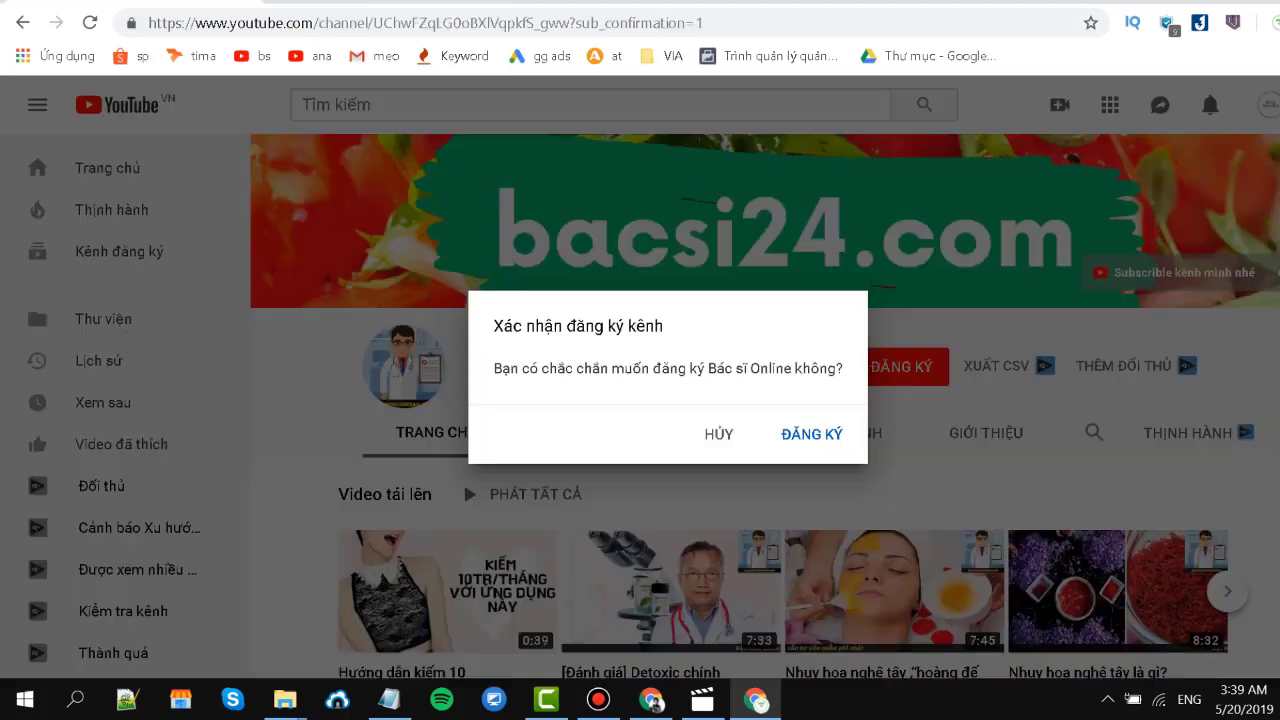
Get the Blog Làm Đẹp channel address, then return to the example channel page.
click(704, 23)
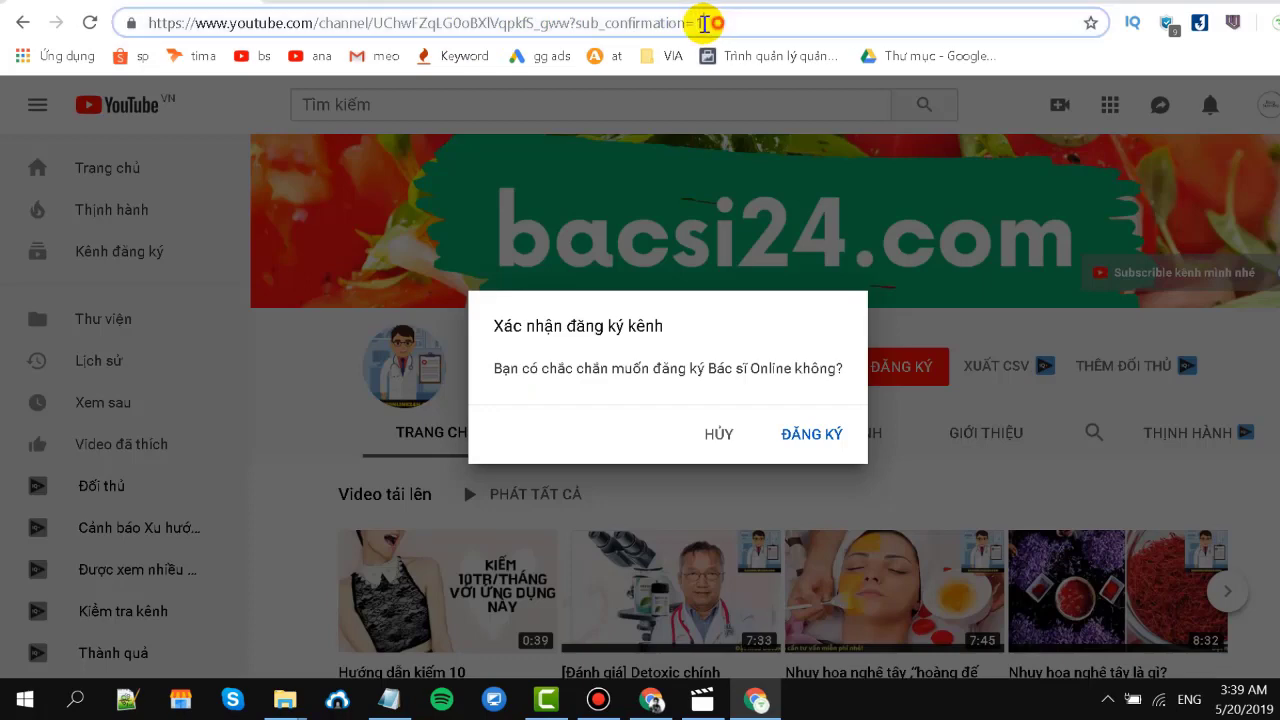
drag(704, 23, 126, 49)
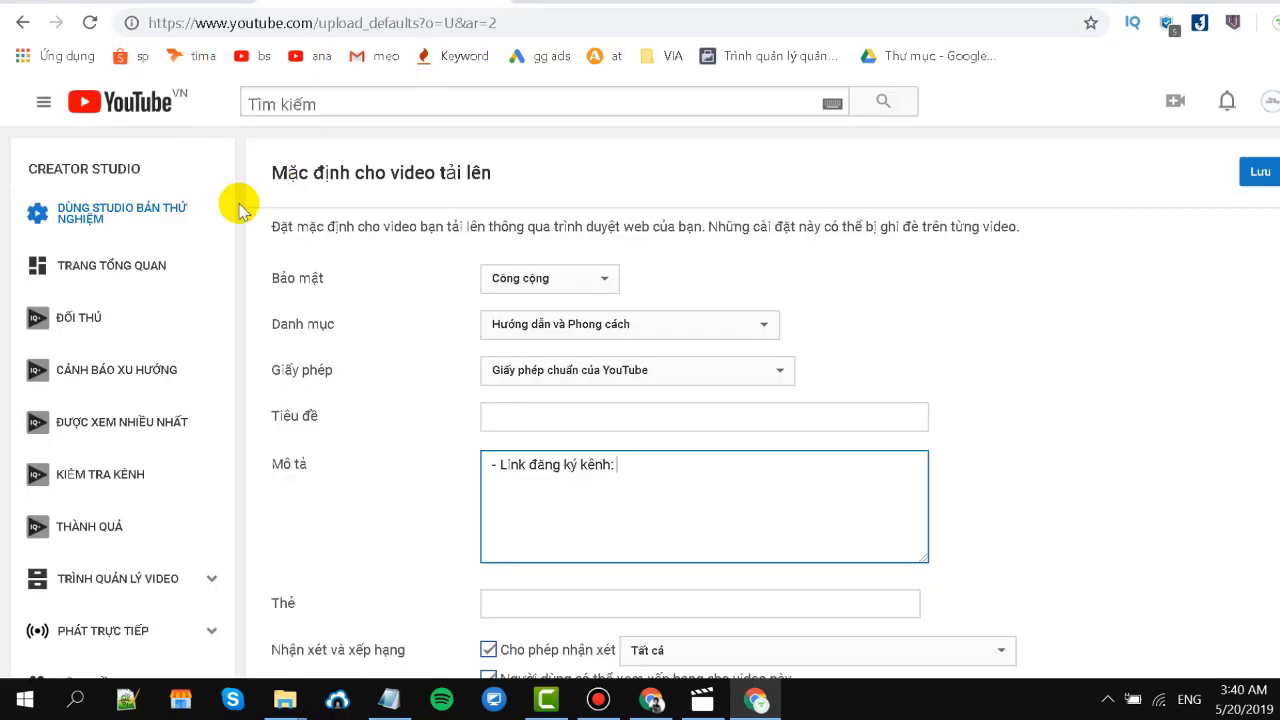
click(44, 104)
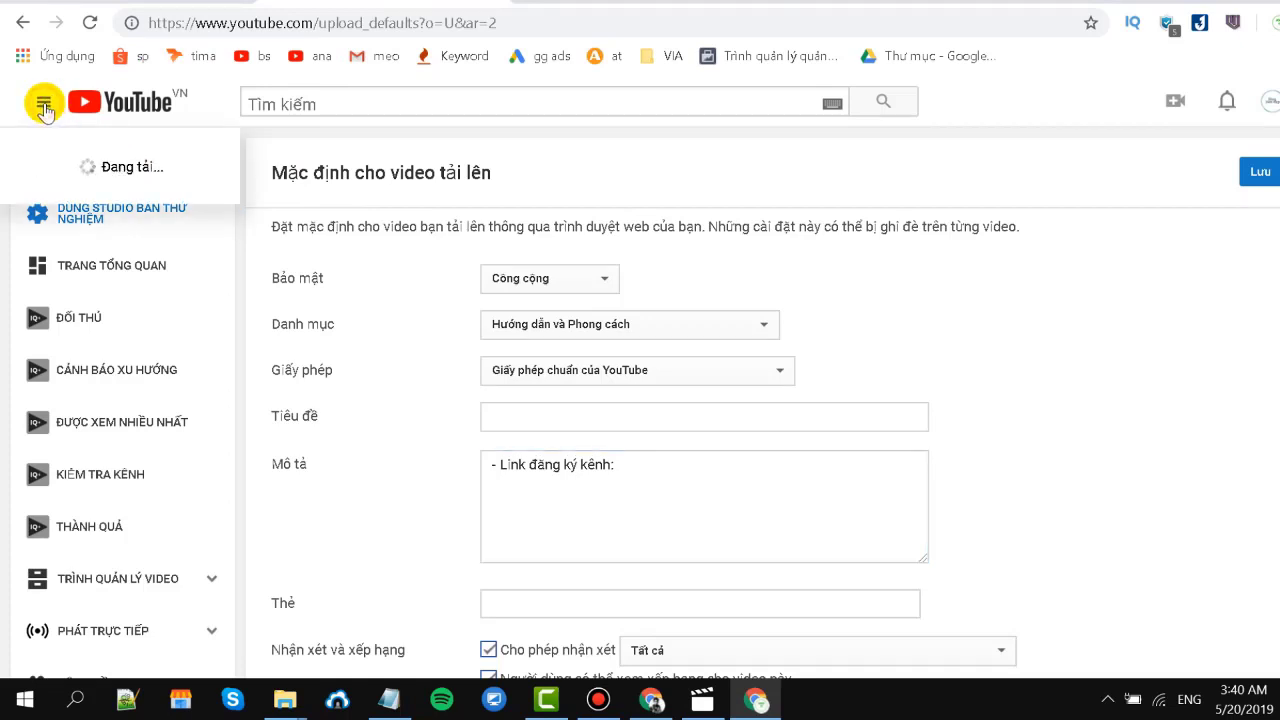
click(90, 188)
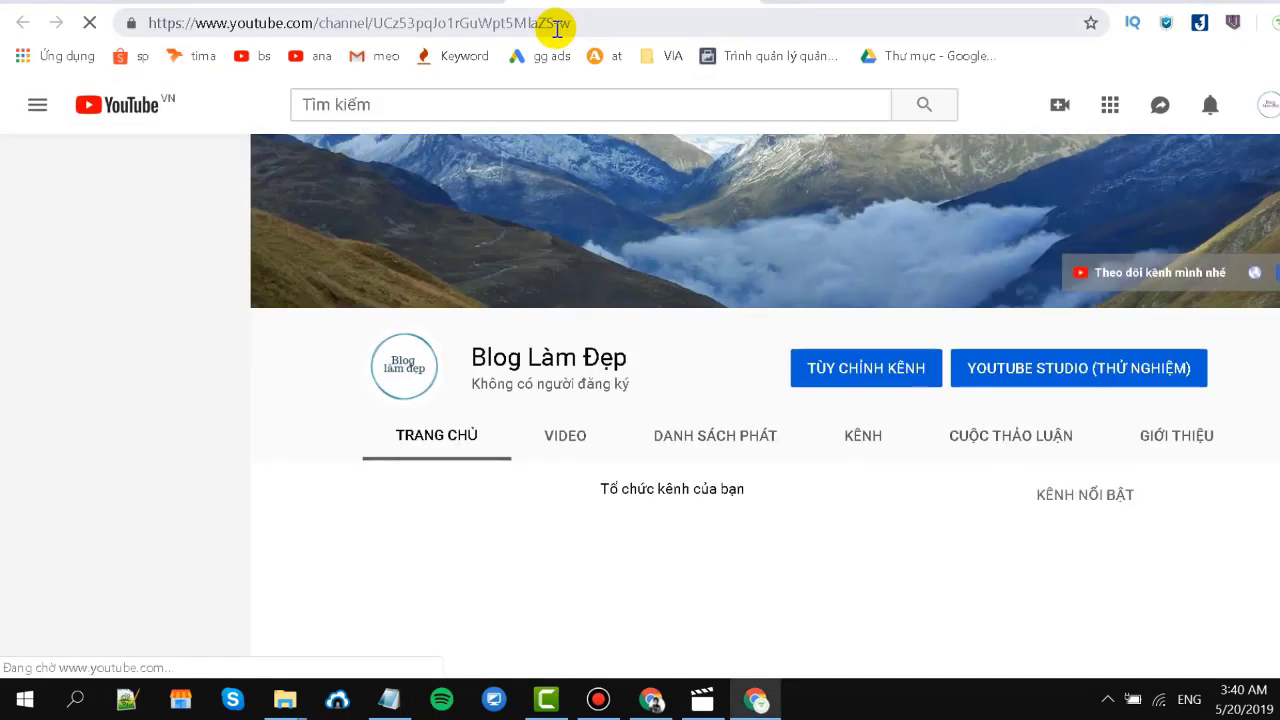
click(557, 28)
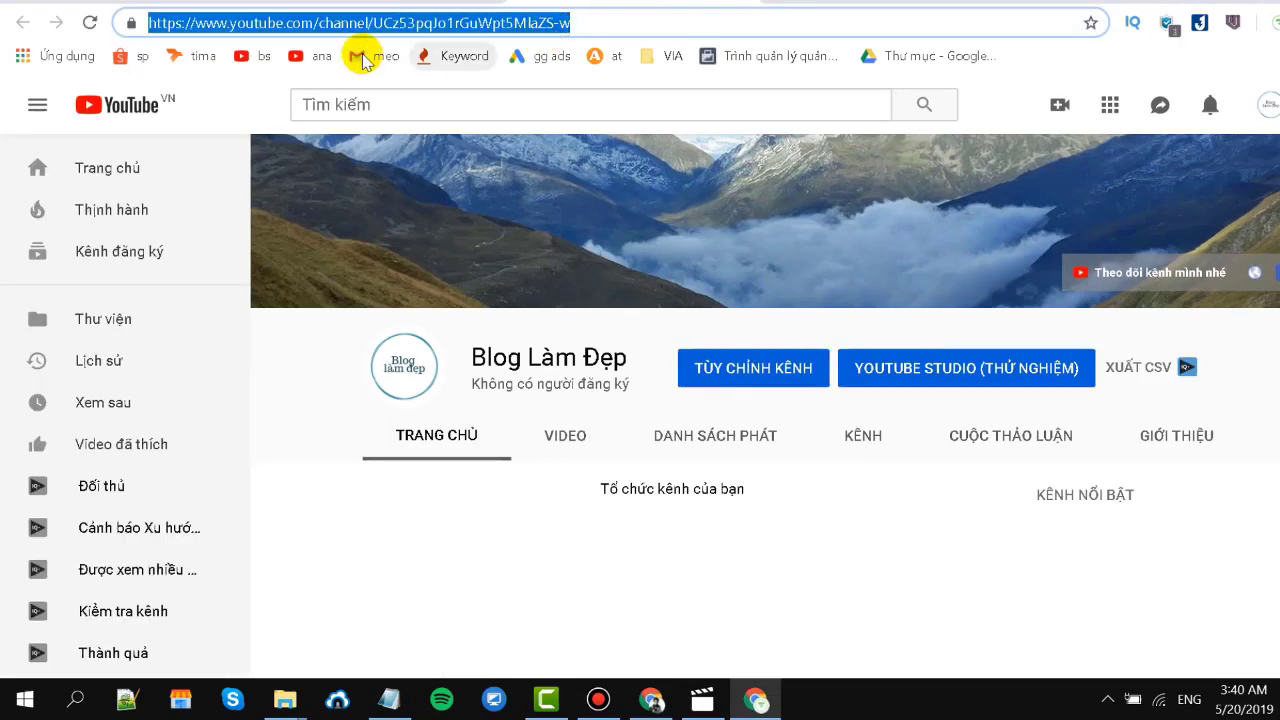
text(https://www.youtube.com/channel/UChwfZqLG0oBXlVqpkfS_gww?sub_confirmation=1)
key(Return)
Append '?sub_confirmation=1' to the Blog Làm Đẹp channel address and copy the subscribe link.
click(510, 23)
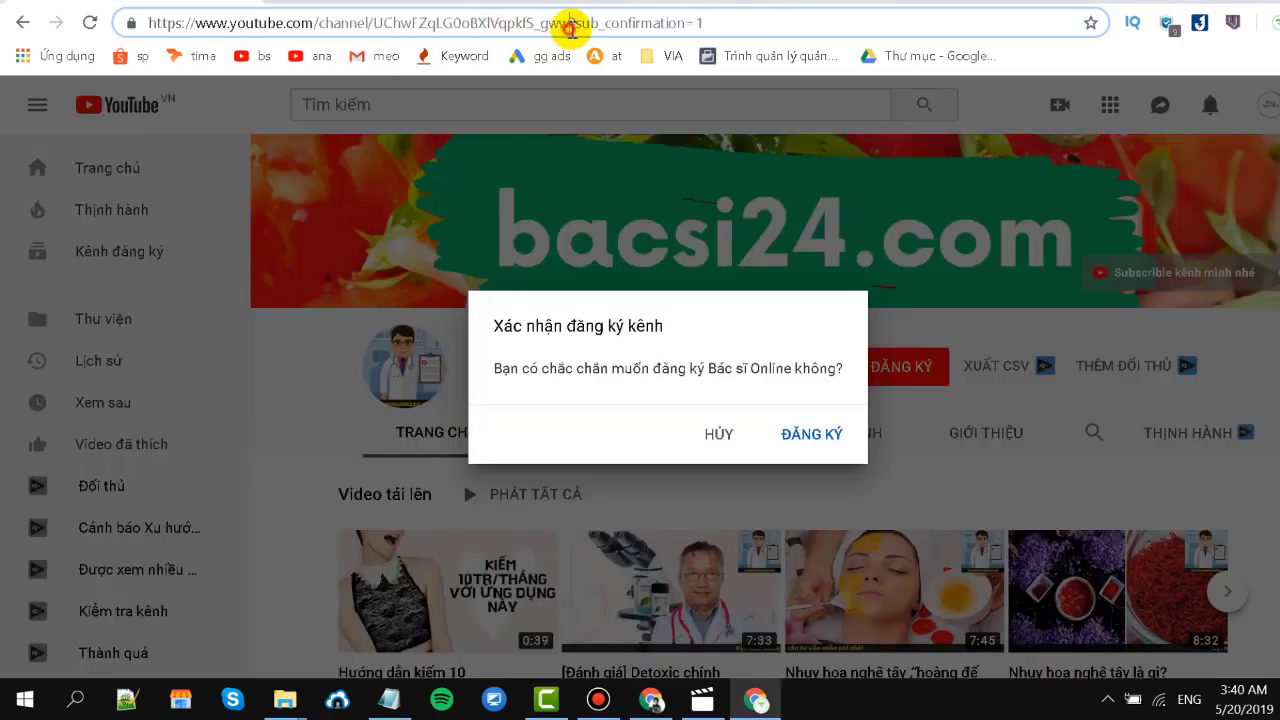
drag(569, 26, 733, 23)
key(ctrl+c)
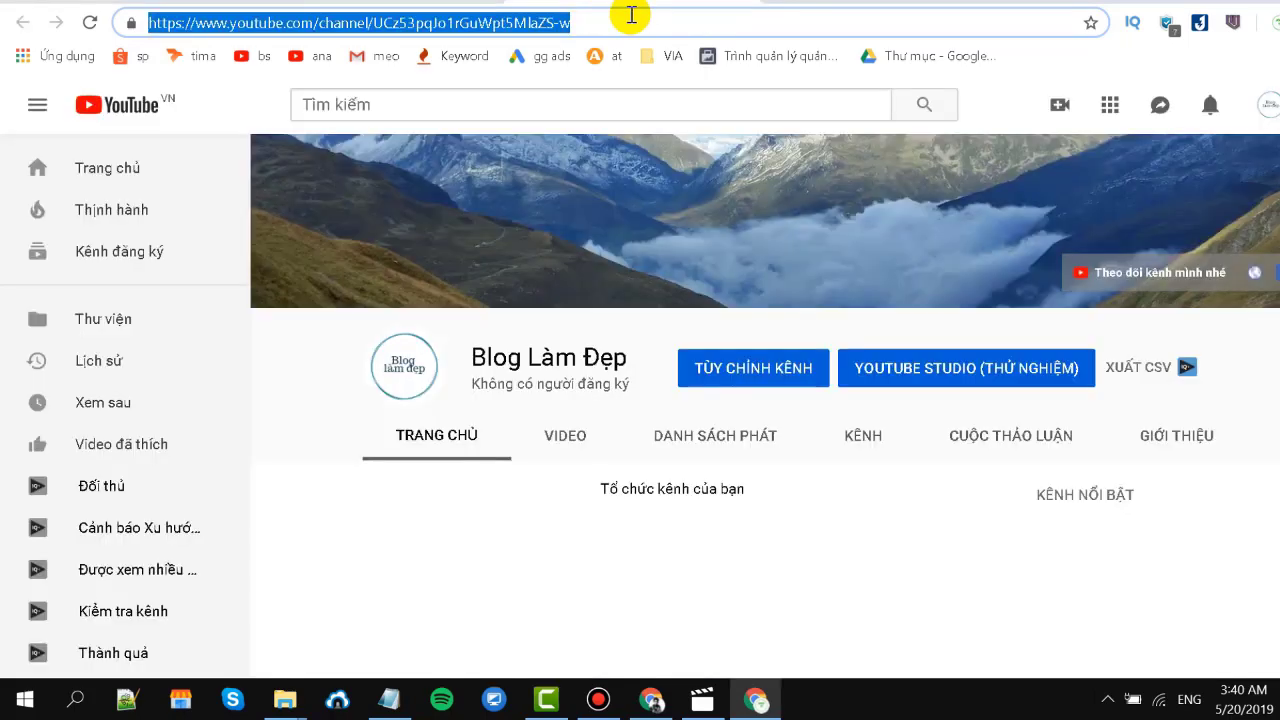
click(629, 20)
key(ctrl+v)
drag(716, 22, 540, 22)
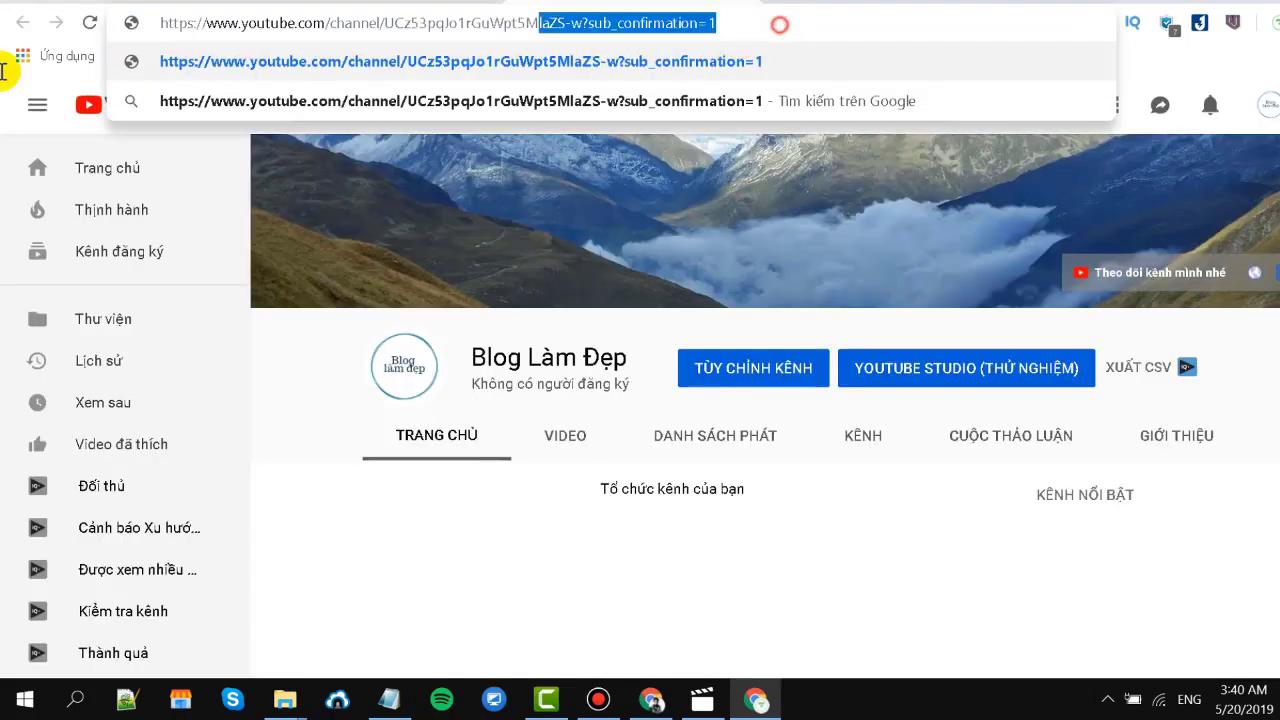
key(ctrl+a)
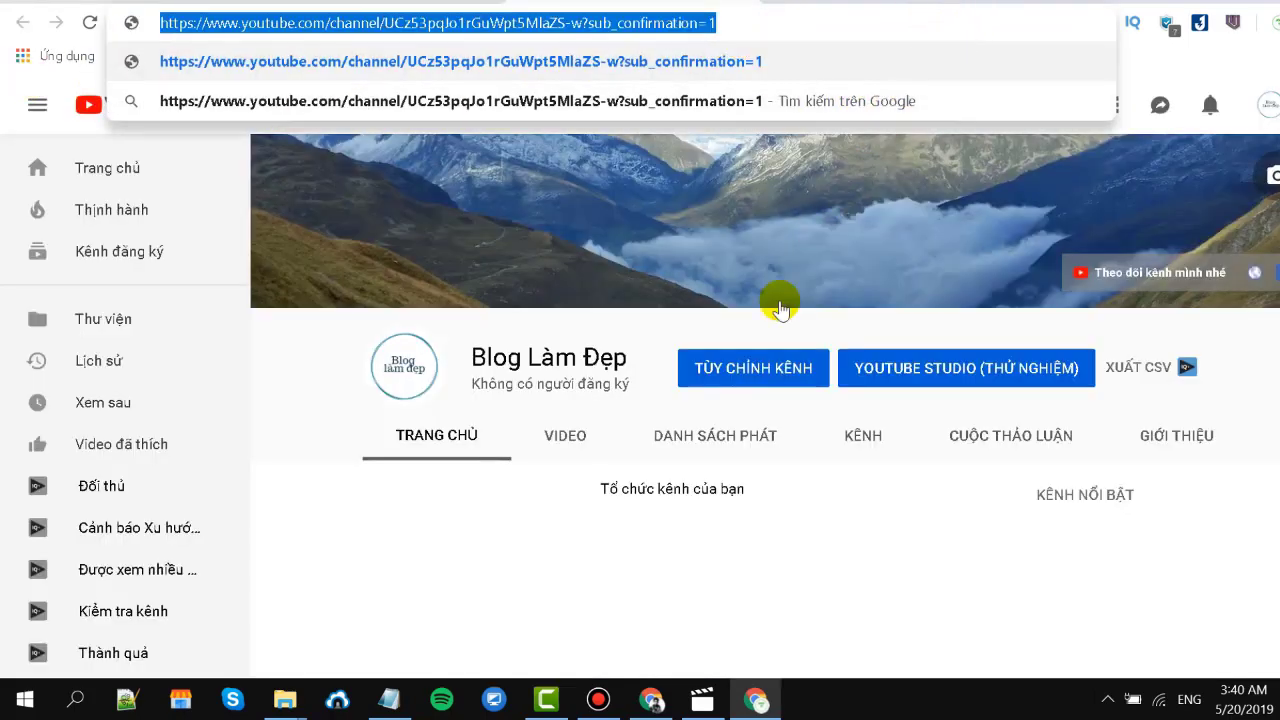
click(651, 699)
Shorten the subscribe link on Bitly with back-half Blog-Lam-Dep and copy bit.ly/Blog-Lam-Dep.
click(1128, 3)
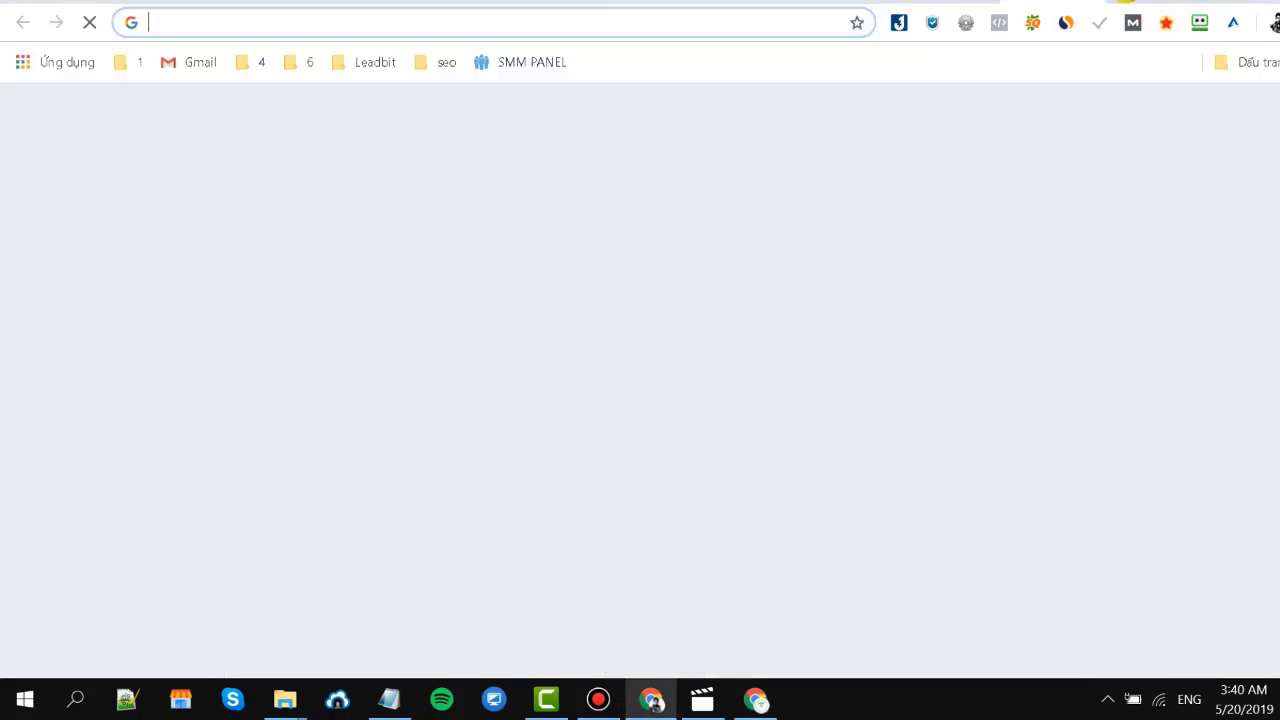
text(bi)
key(Return)
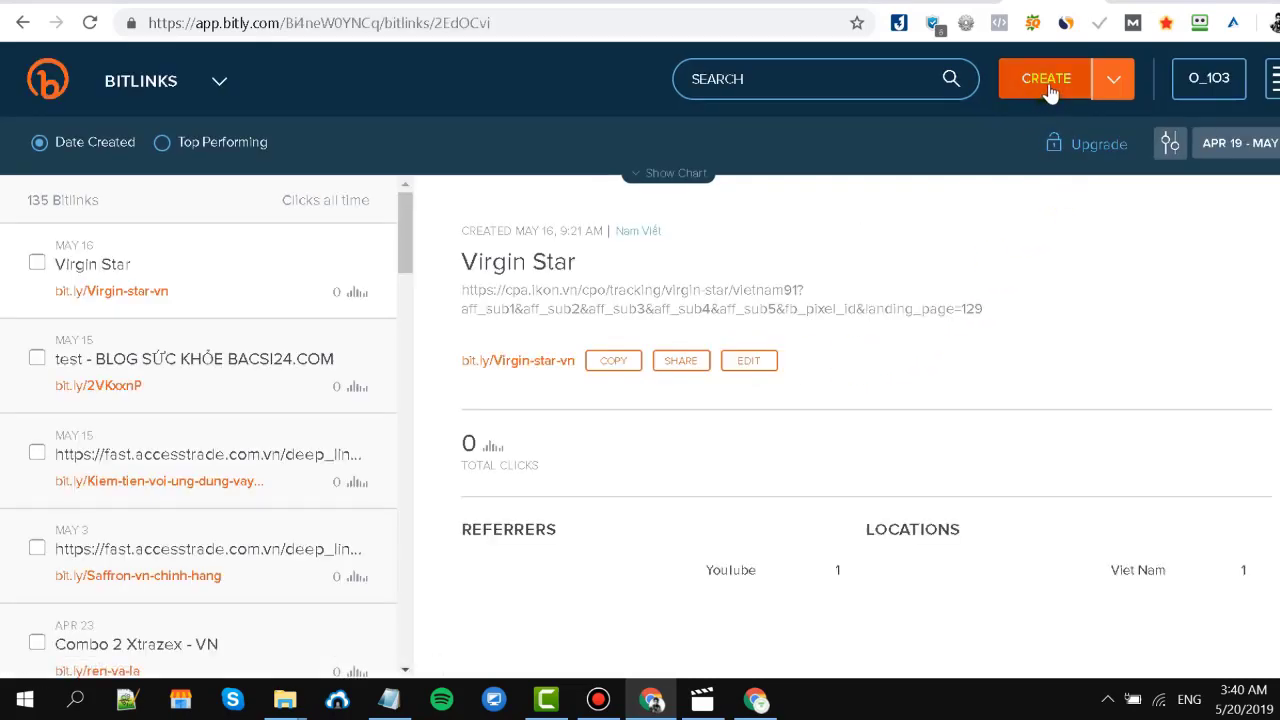
click(1049, 88)
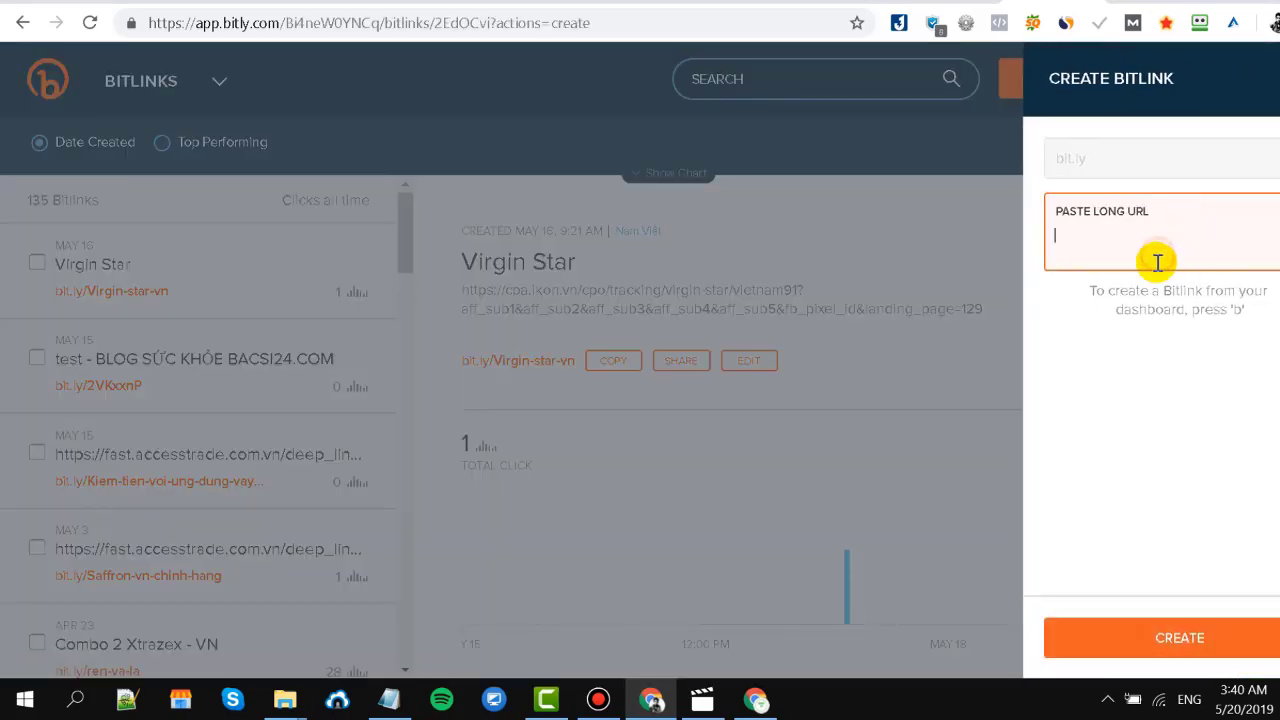
text(https://www.youtube.com/channel/UC253pcJo1rGuWpl5MlaZS-w?sub_confirmation=1)
click(1180, 655)
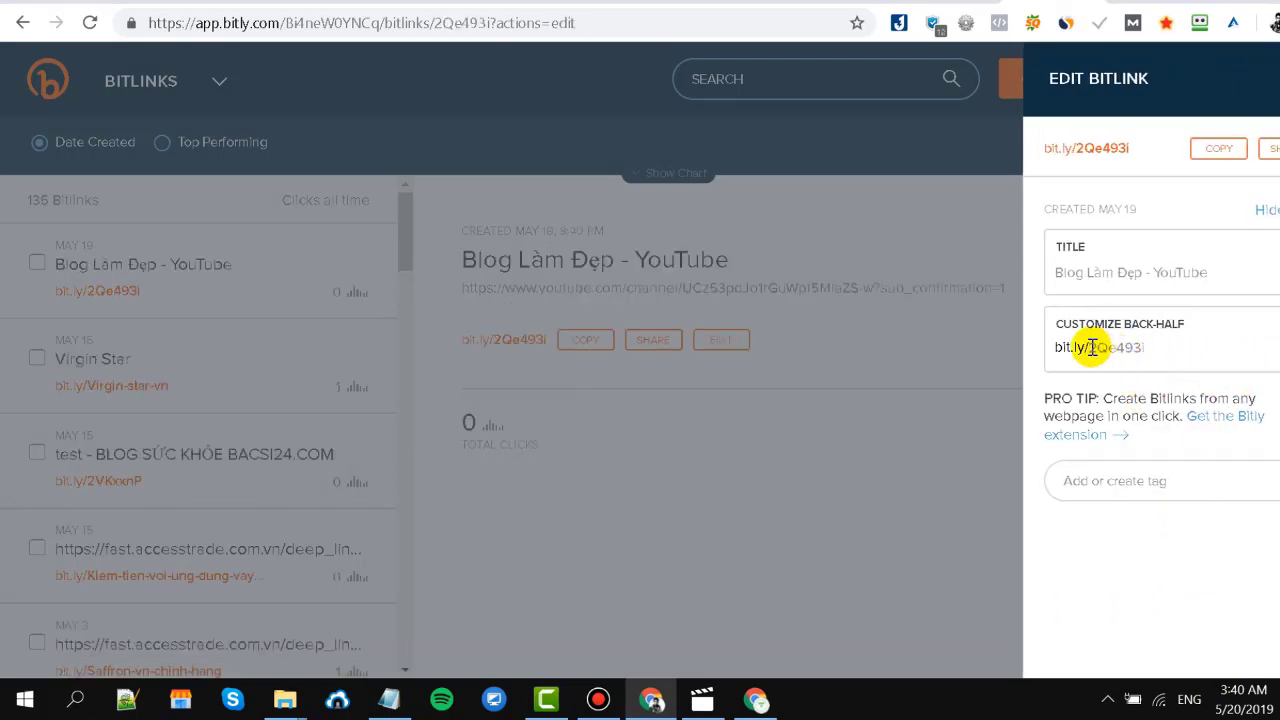
drag(1092, 347, 1200, 360)
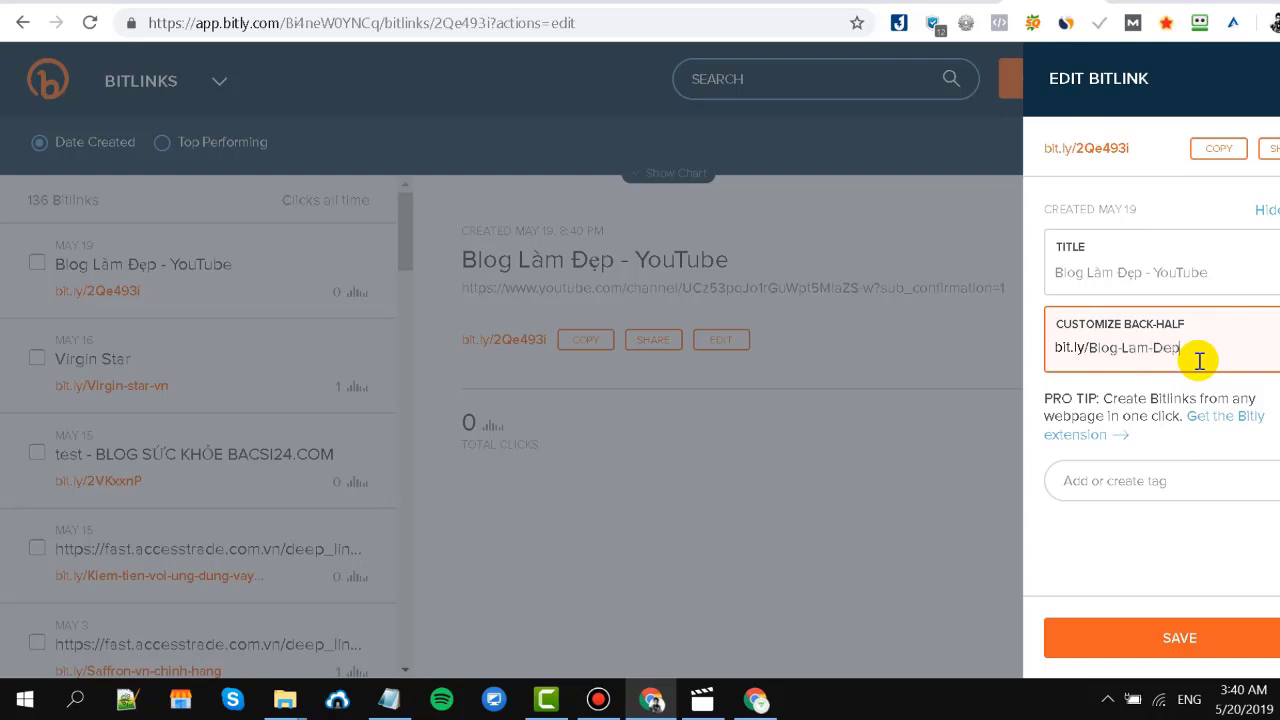
click(1192, 636)
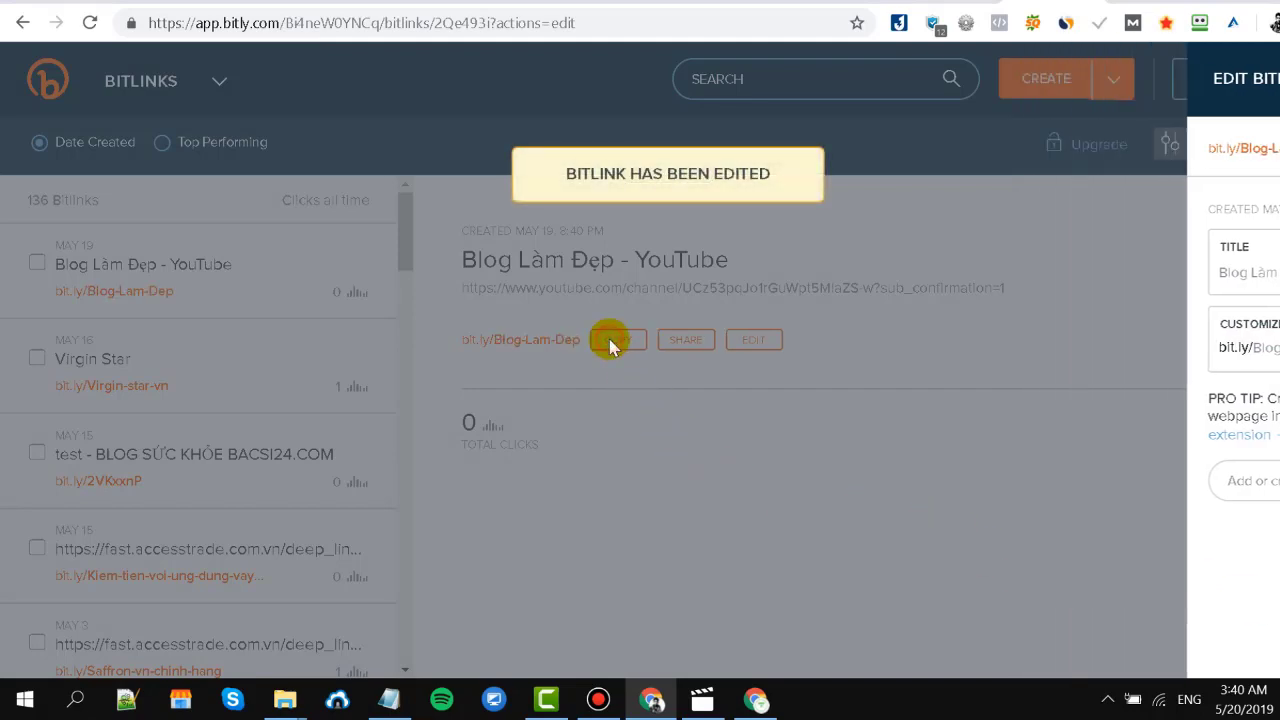
click(608, 341)
click(755, 699)
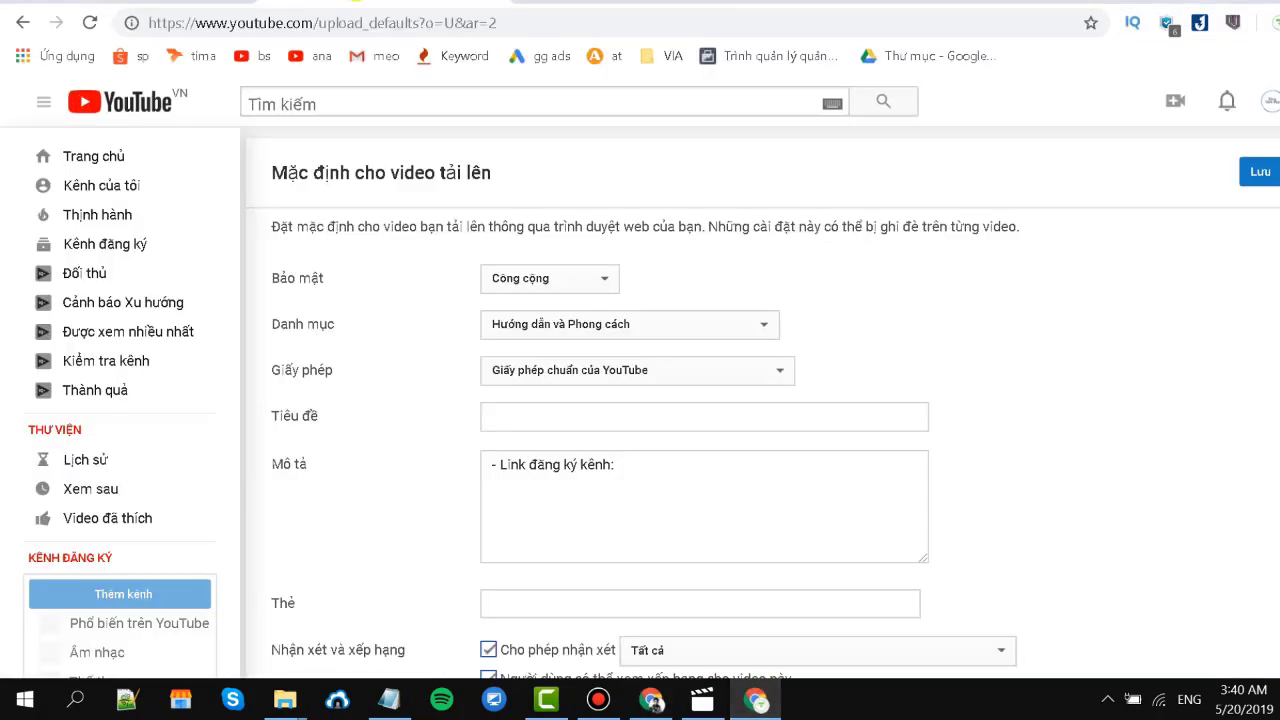
click(611, 509)
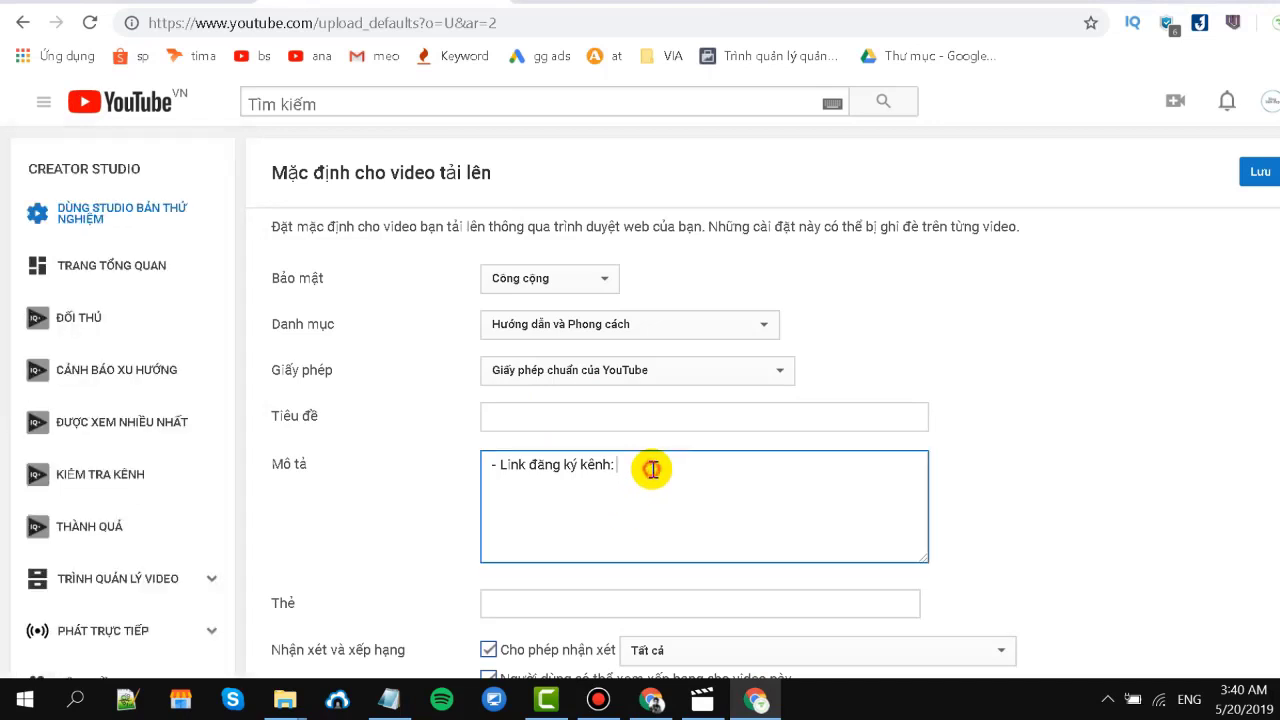
key(ctrl+v)
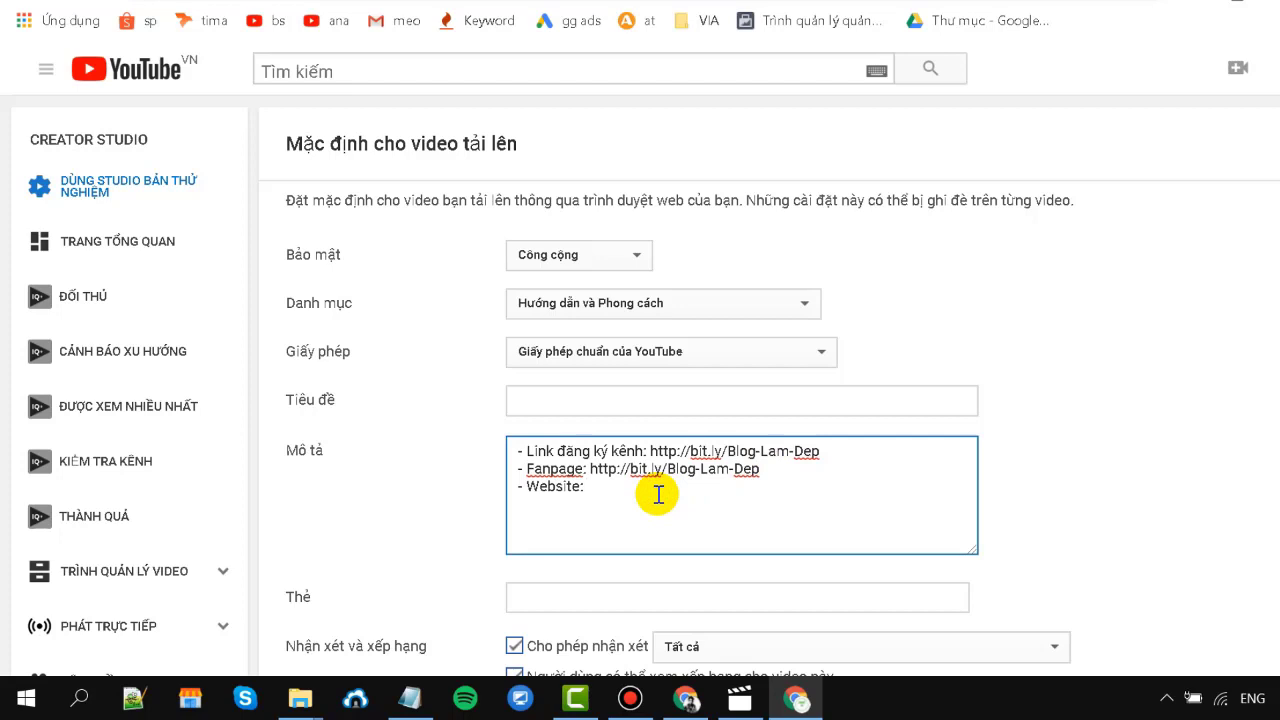
key(ctrl+v)
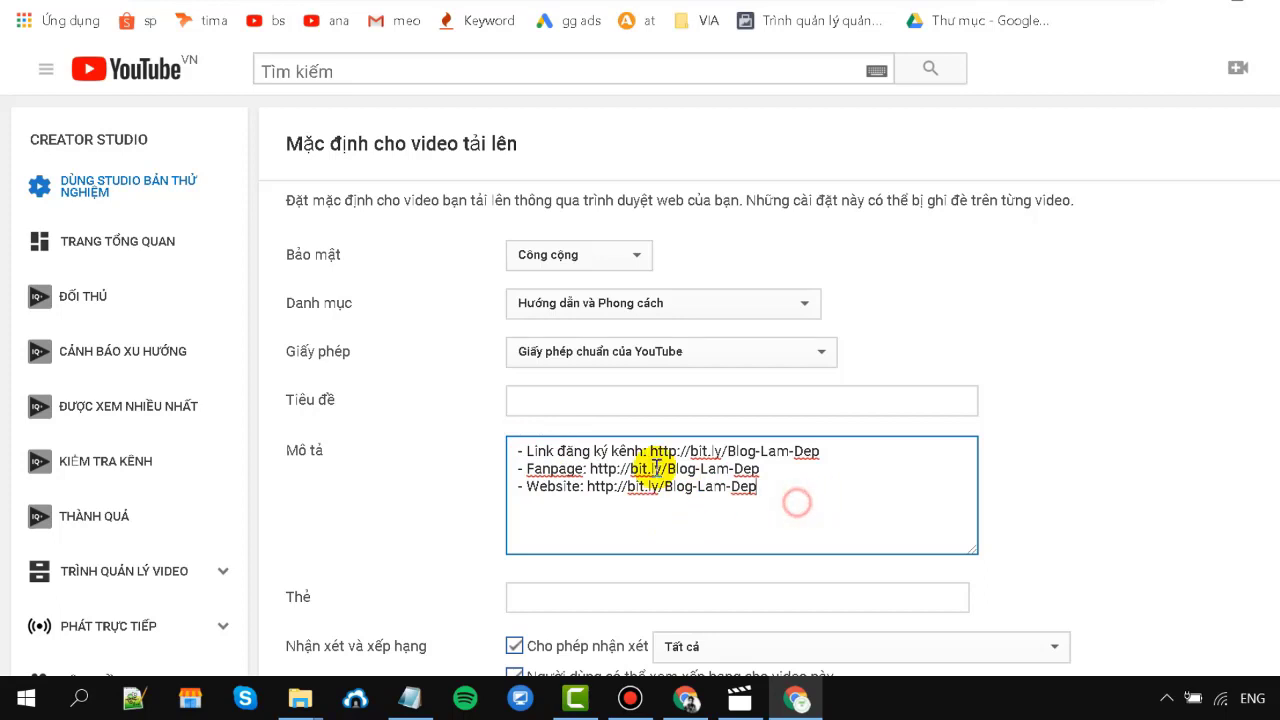
drag(797, 503, 474, 429)
click(634, 517)
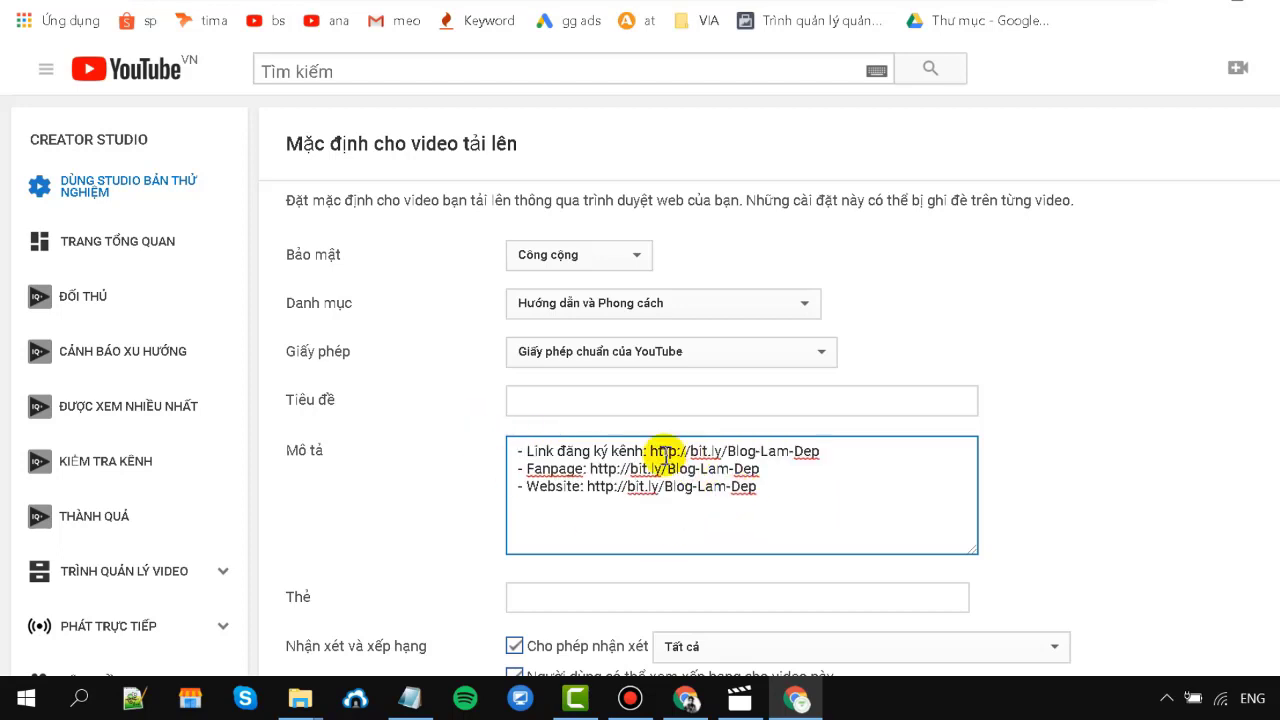
click(513, 457)
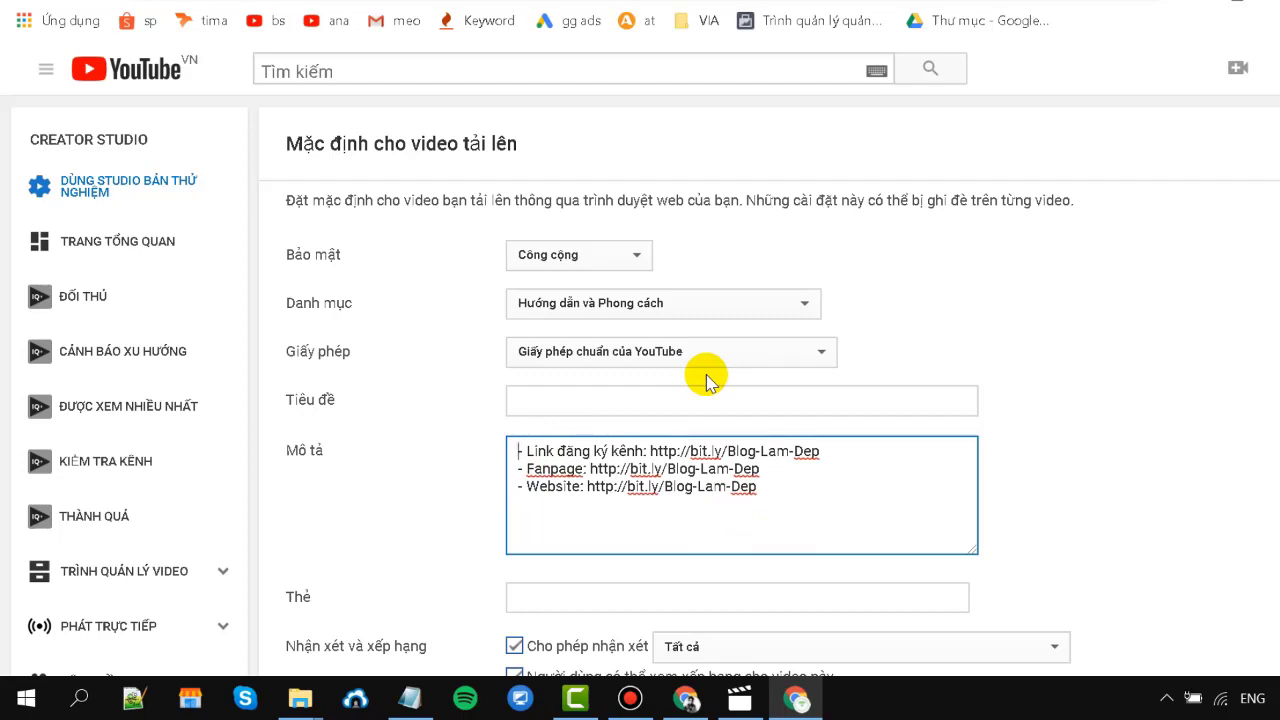
Set the default video language to Tiếng Việt.
scroll(706, 380, down, 2)
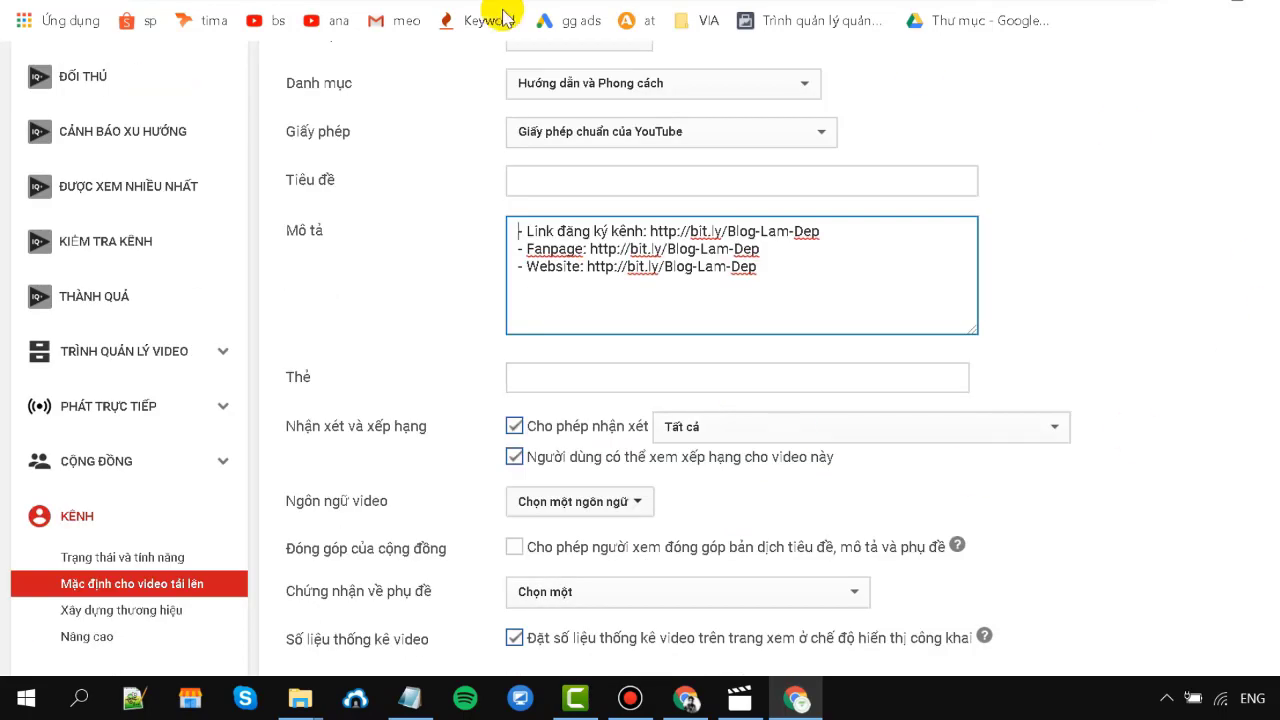
click(640, 378)
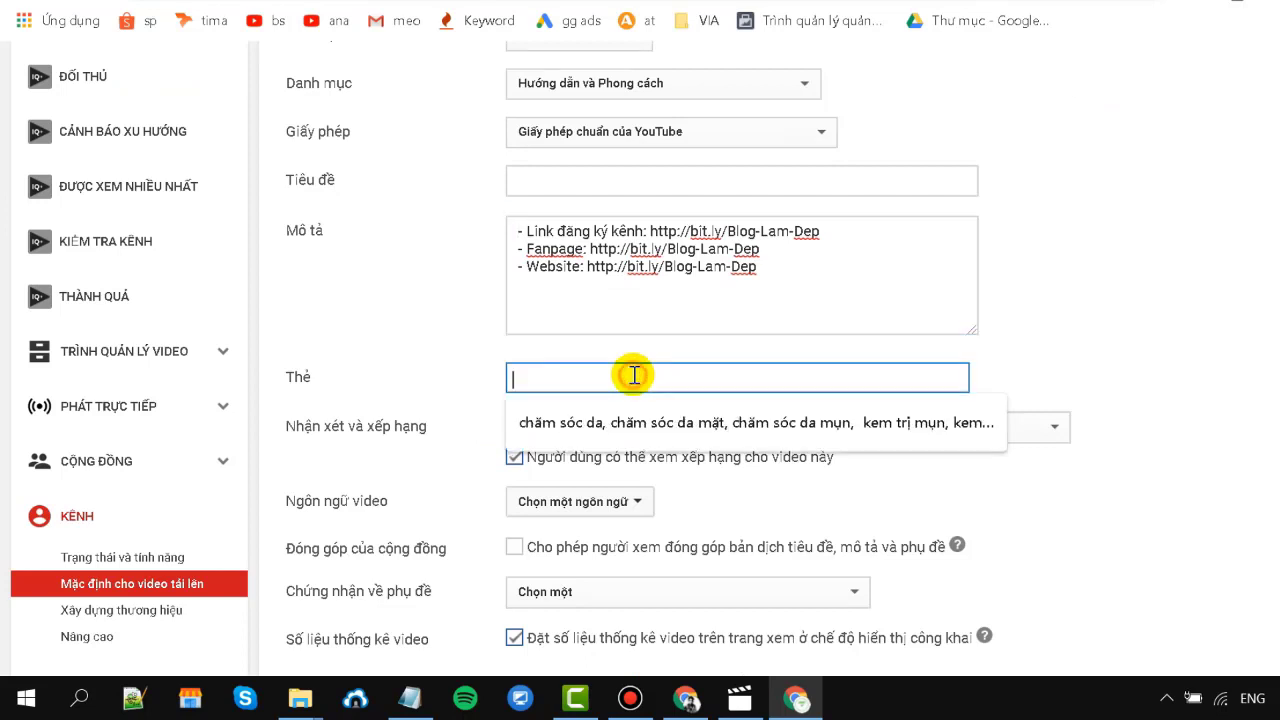
click(1073, 279)
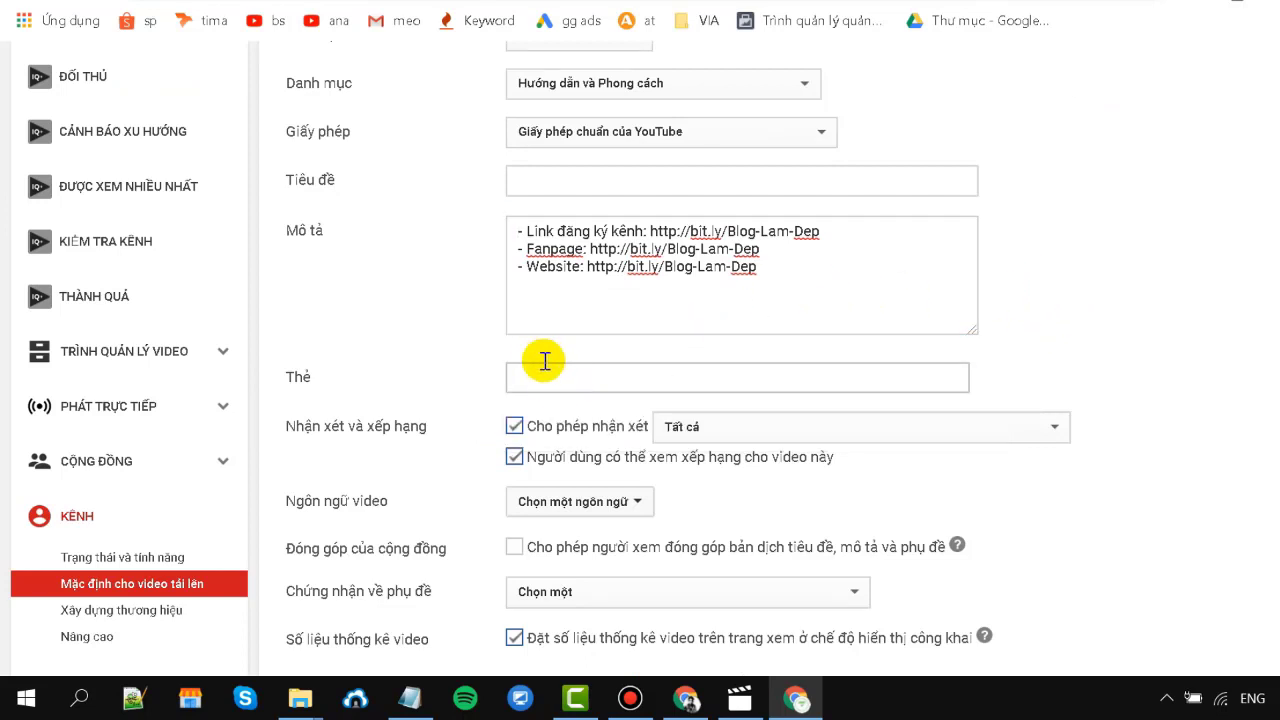
scroll(897, 222, up, 1)
scroll(969, 210, down, 2)
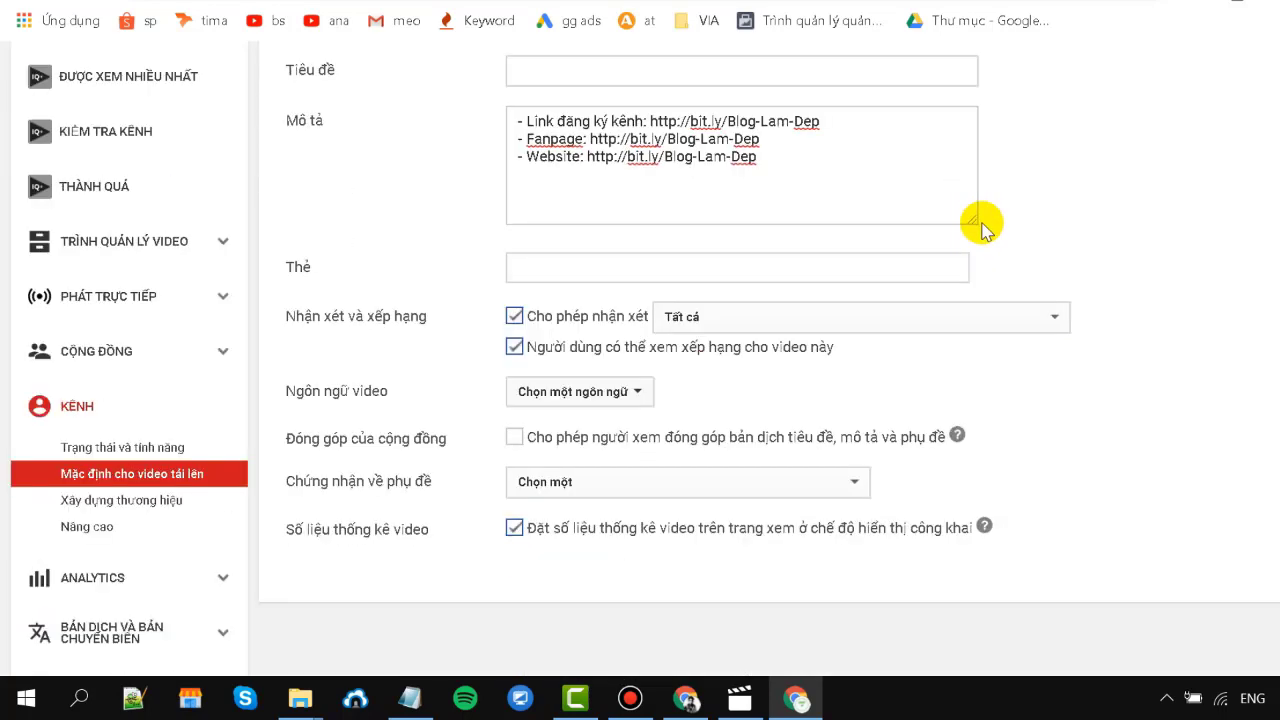
click(595, 398)
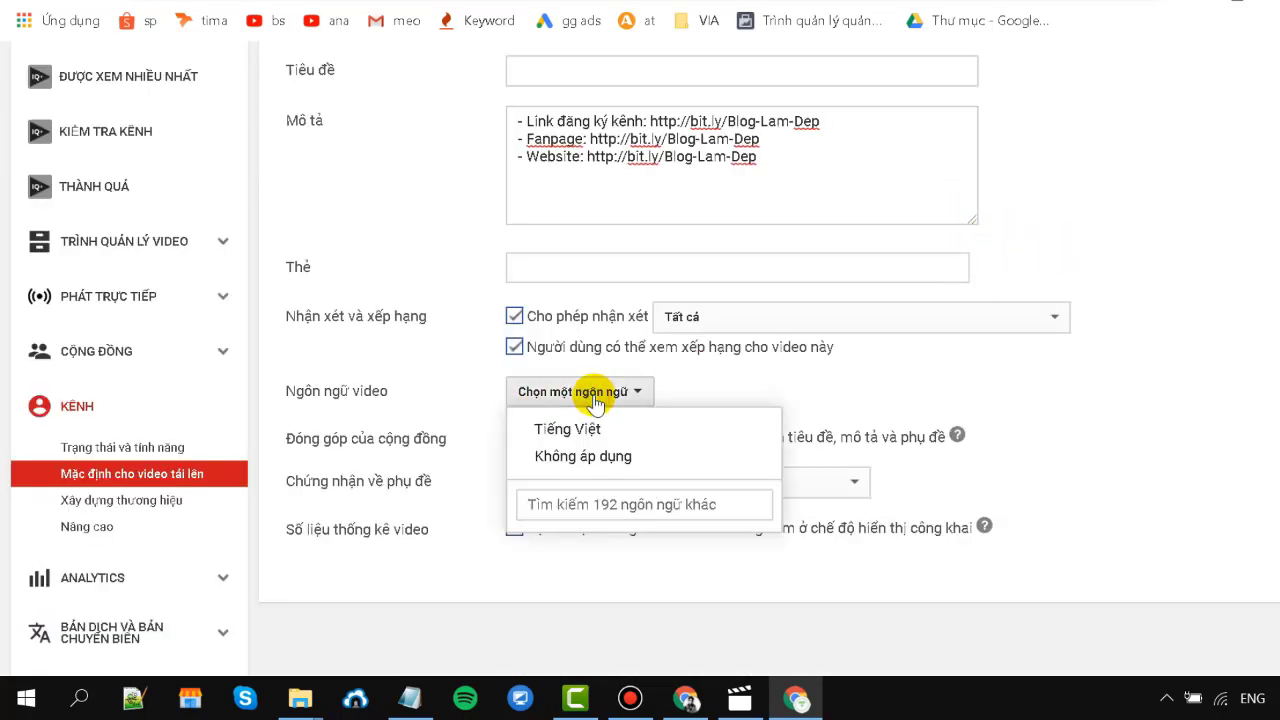
click(588, 432)
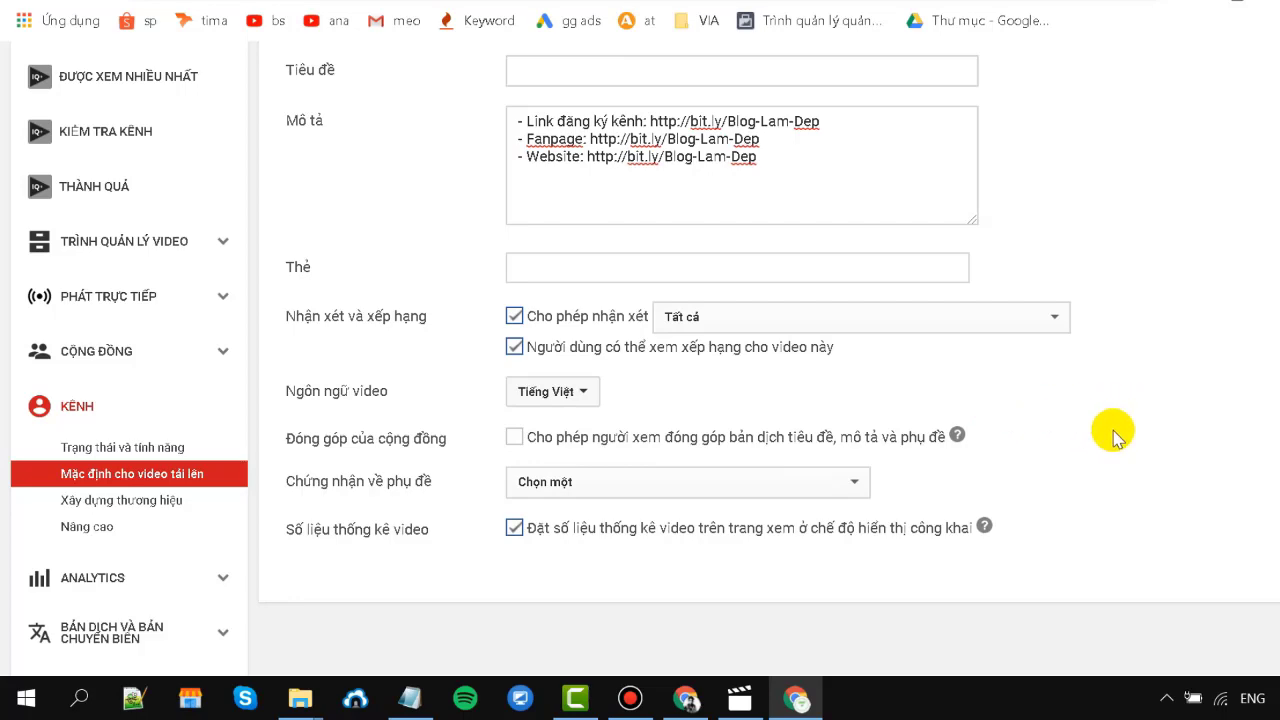
Review the upload defaults page and open the Blog Làm Đẹp channel page.
scroll(1163, 445, up, 3)
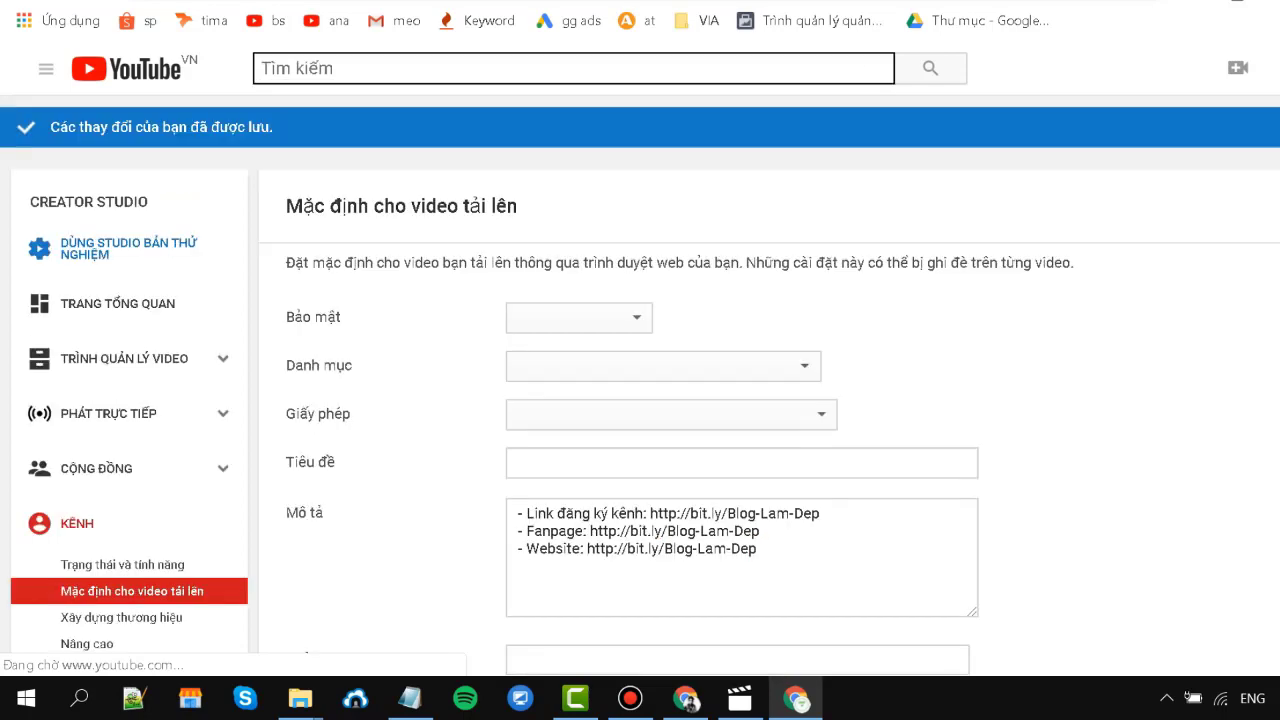
scroll(160, 345, down, 2)
scroll(220, 390, down, 2)
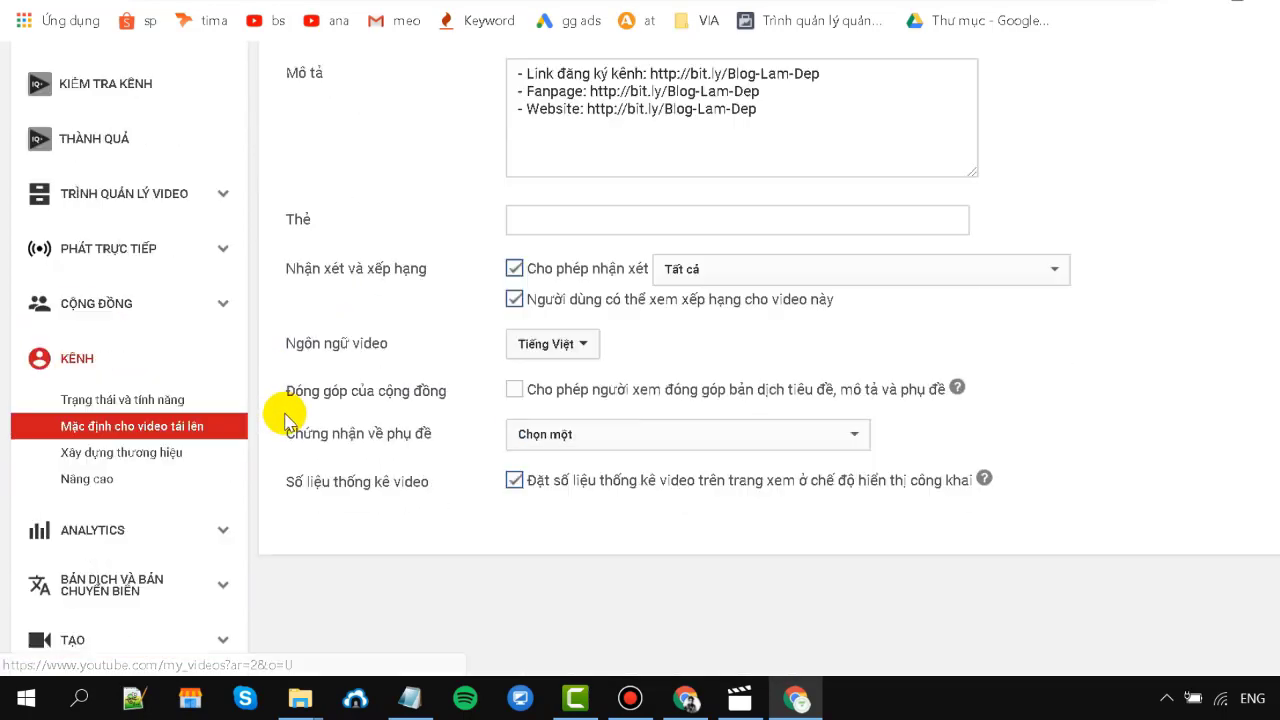
scroll(329, 400, up, 3)
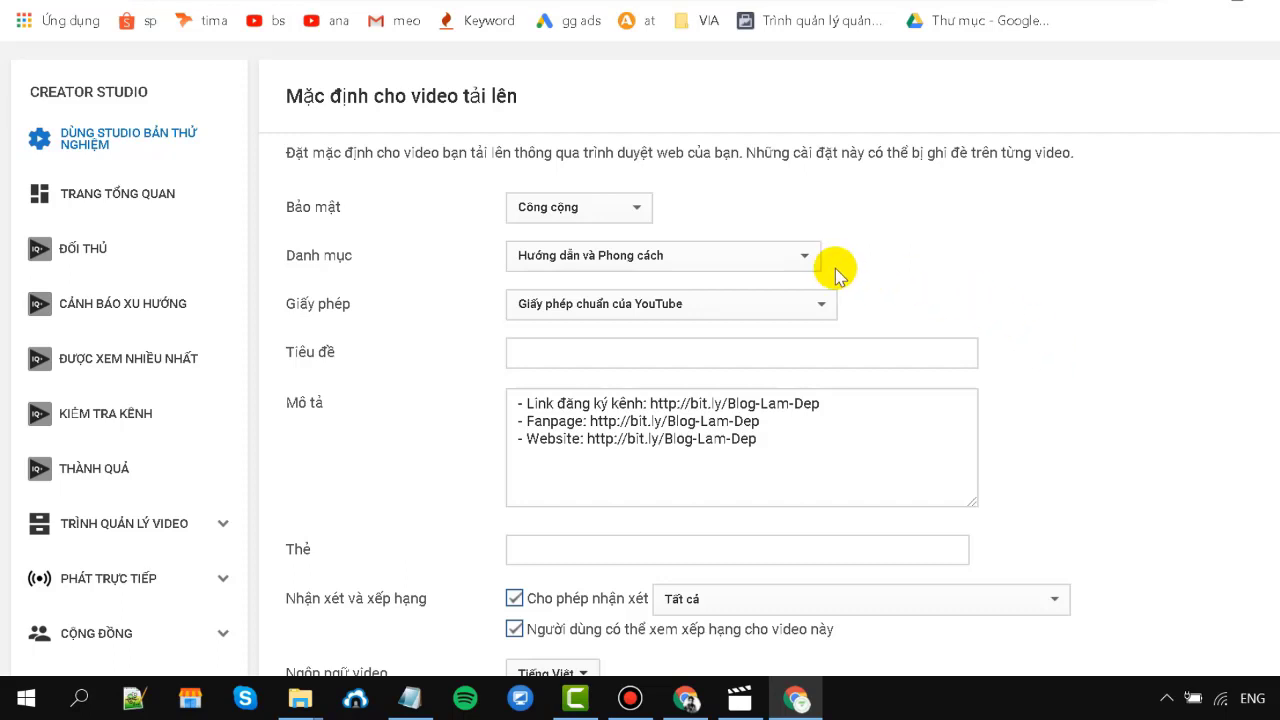
click(632, 3)
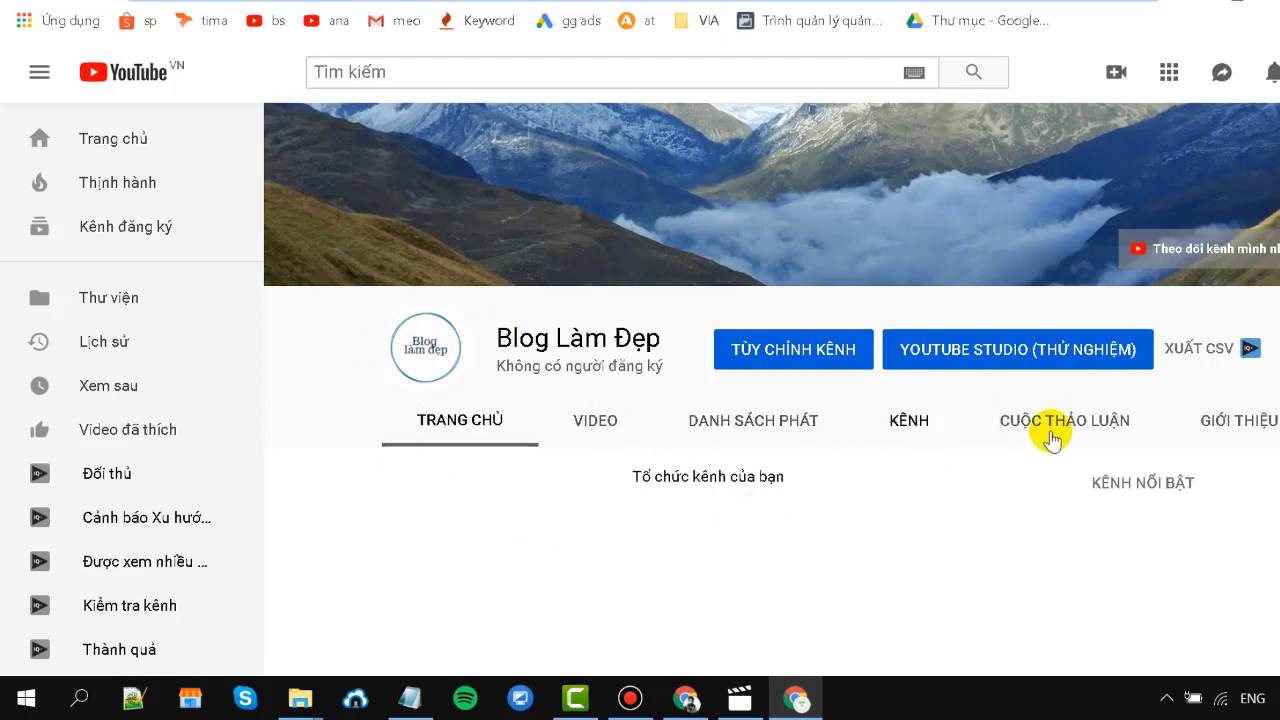
Open the channel's GIỚI THIỆU tab and review the bit.ly links in its description.
click(1258, 425)
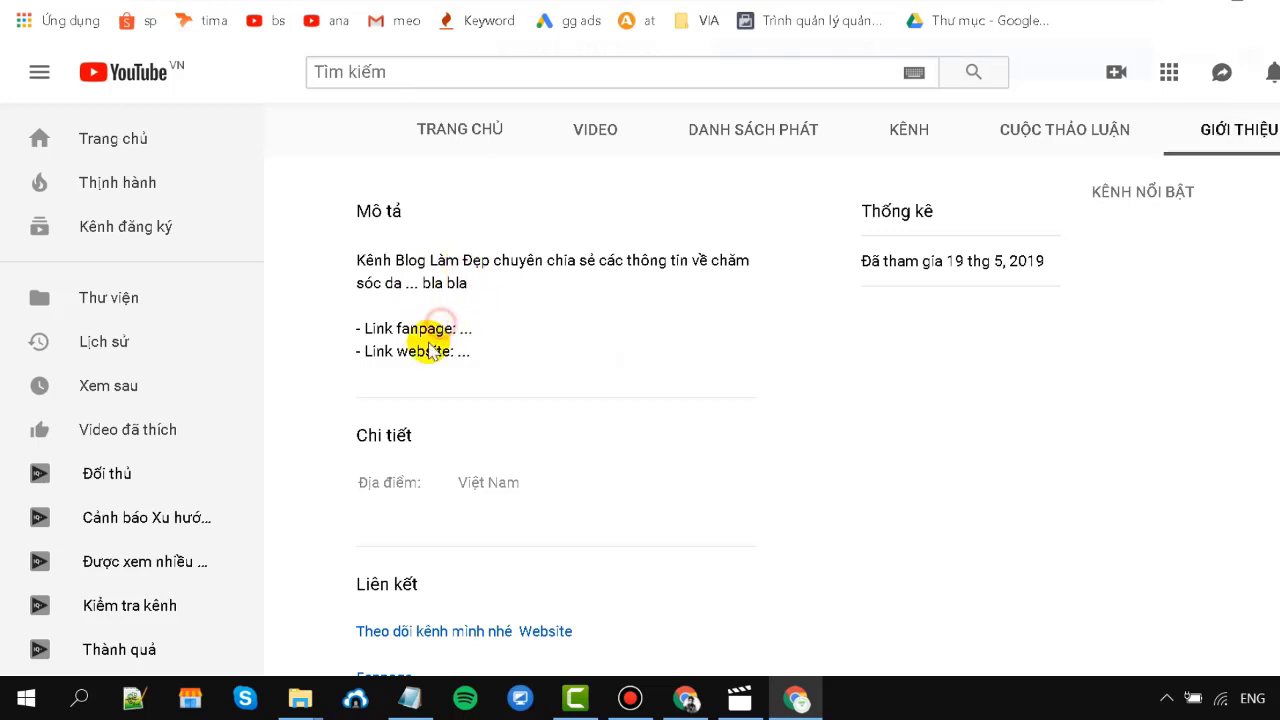
drag(416, 350, 503, 355)
scroll(503, 355, down, 1)
scroll(571, 343, up, 1)
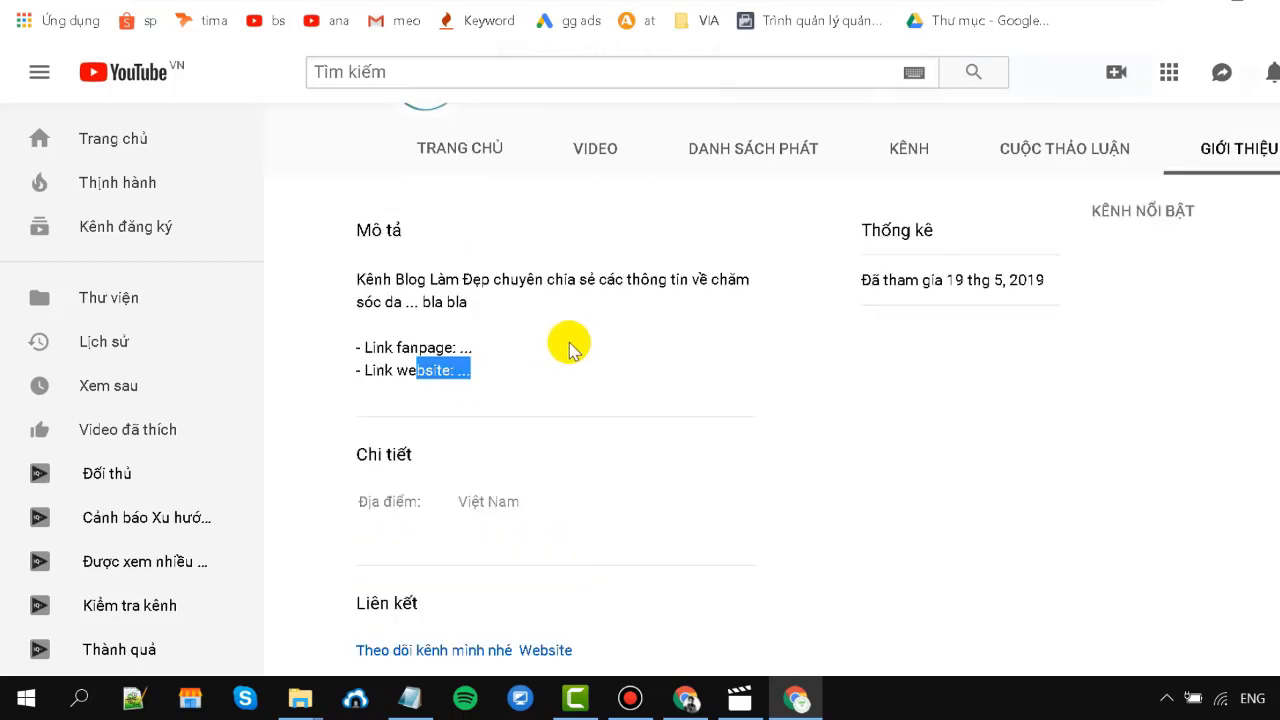
scroll(573, 350, down, 1)
click(478, 238)
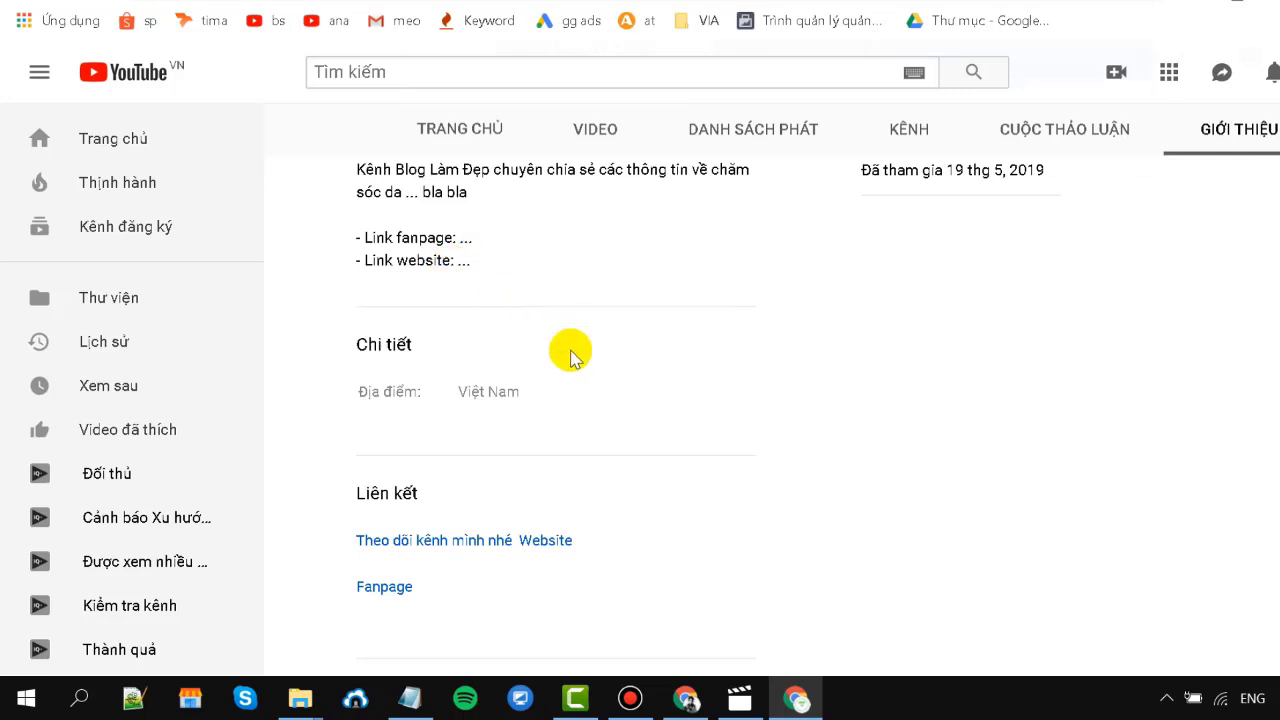
scroll(586, 363, up, 4)
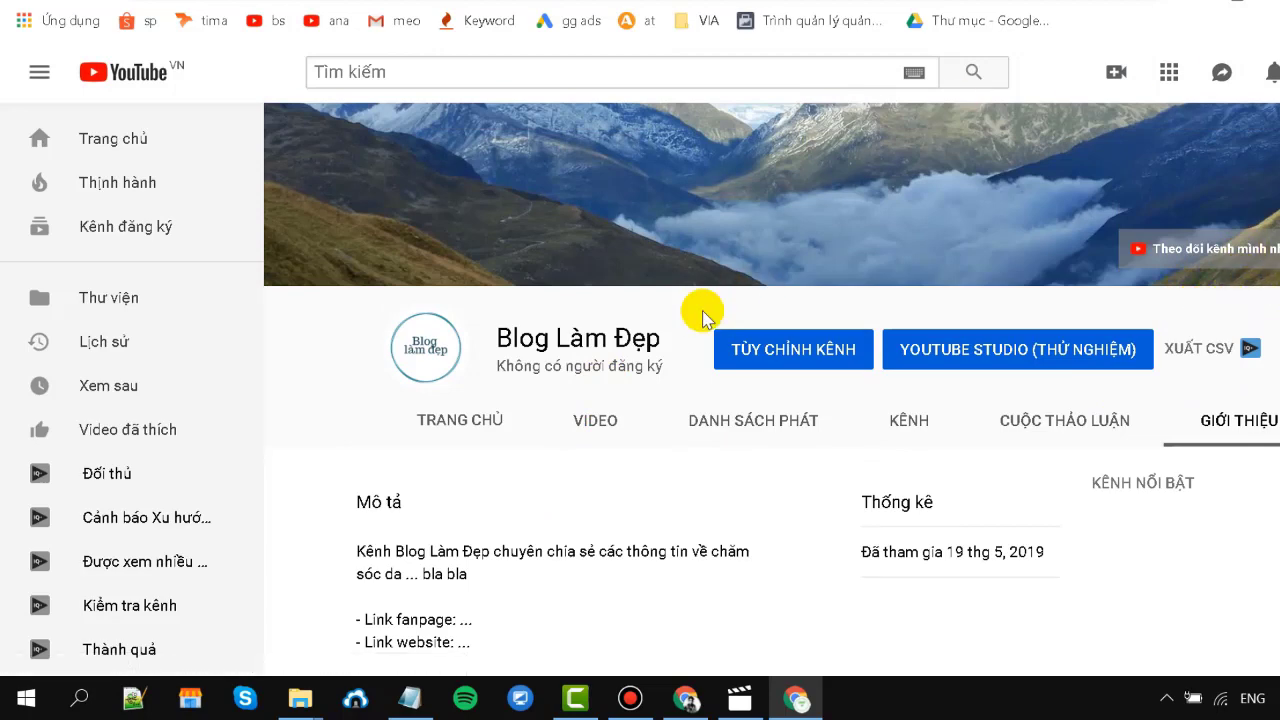
scroll(729, 294, down, 2)
scroll(1103, 538, up, 2)
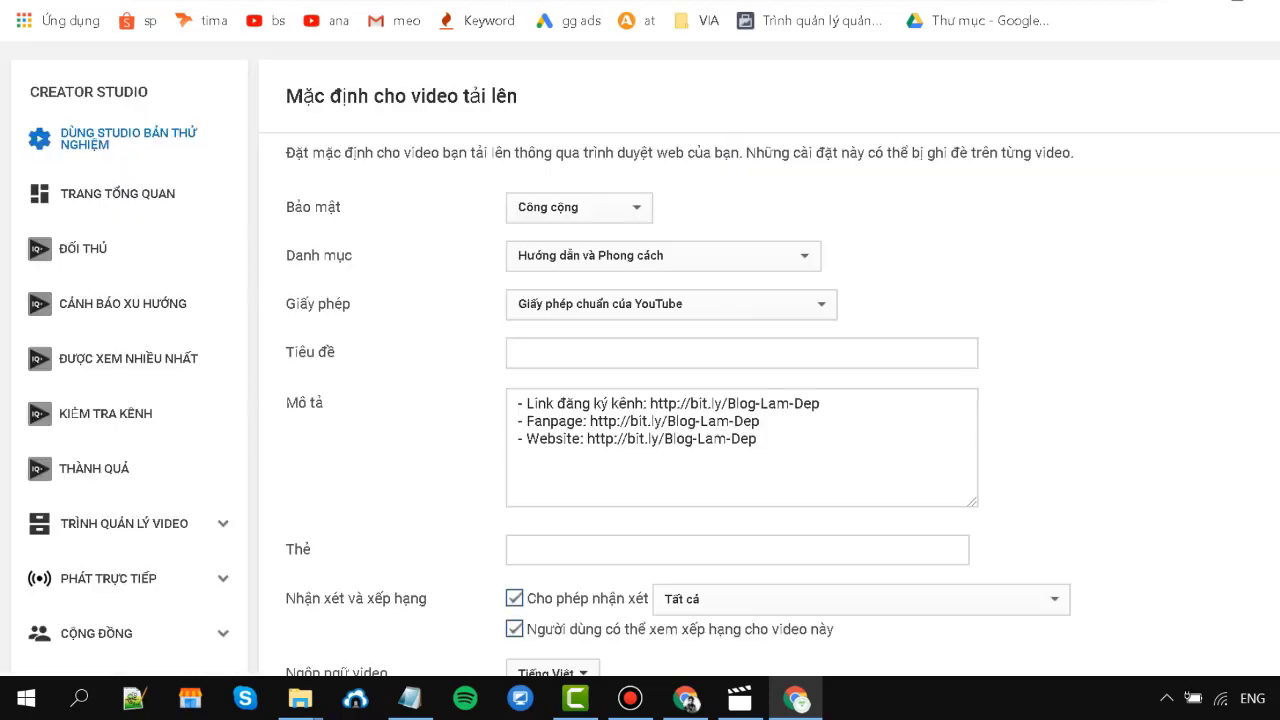
Open Nâng cao under Kênh and scroll through the channel's advanced settings.
scroll(23, 389, down, 3)
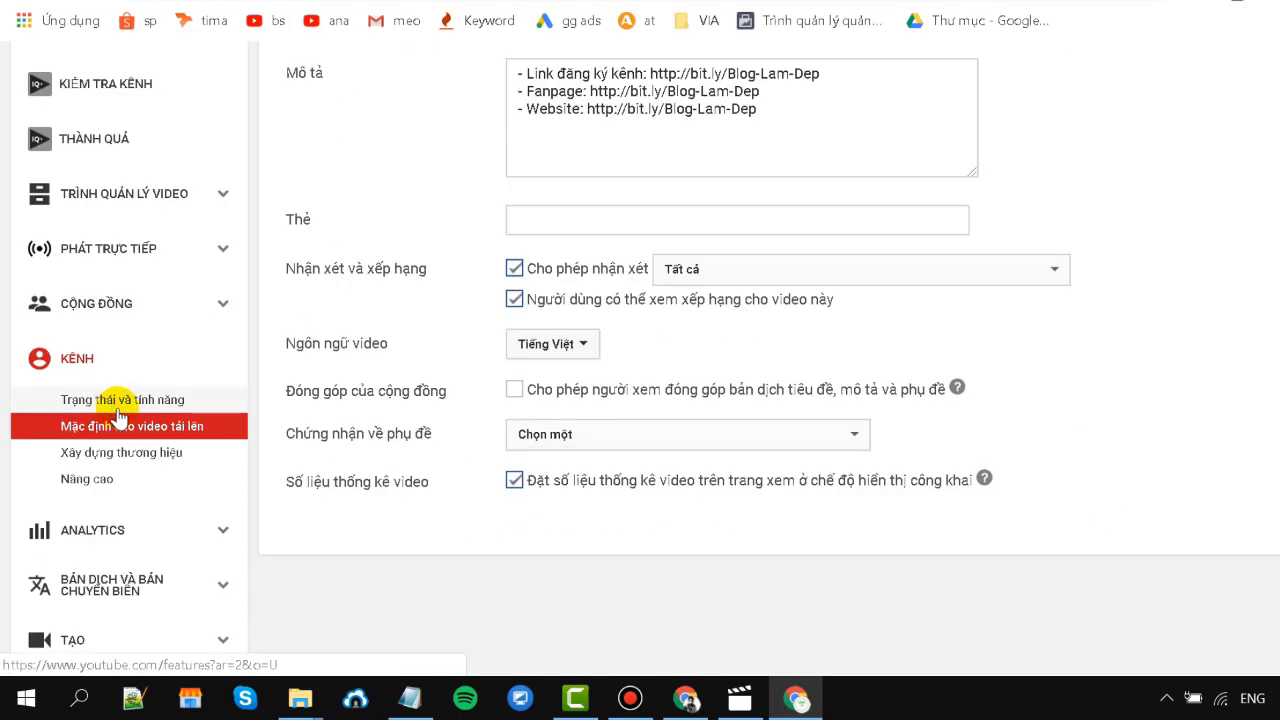
click(104, 489)
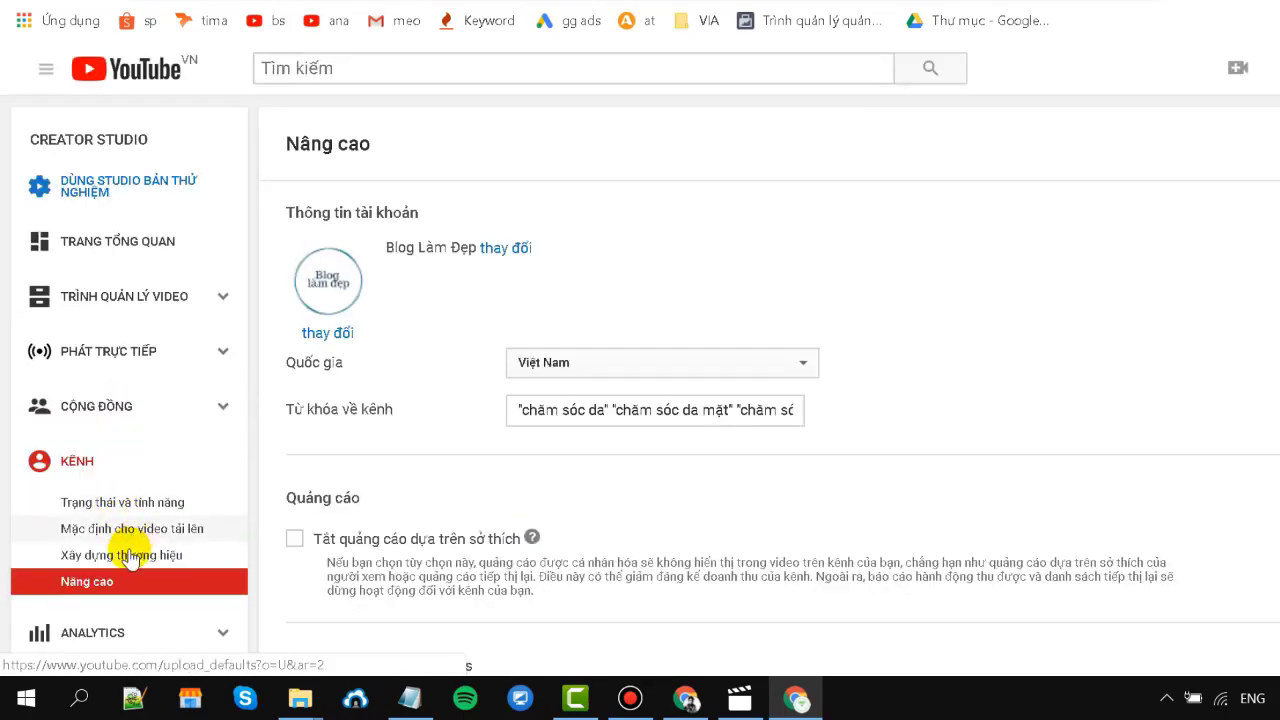
scroll(170, 520, down, 3)
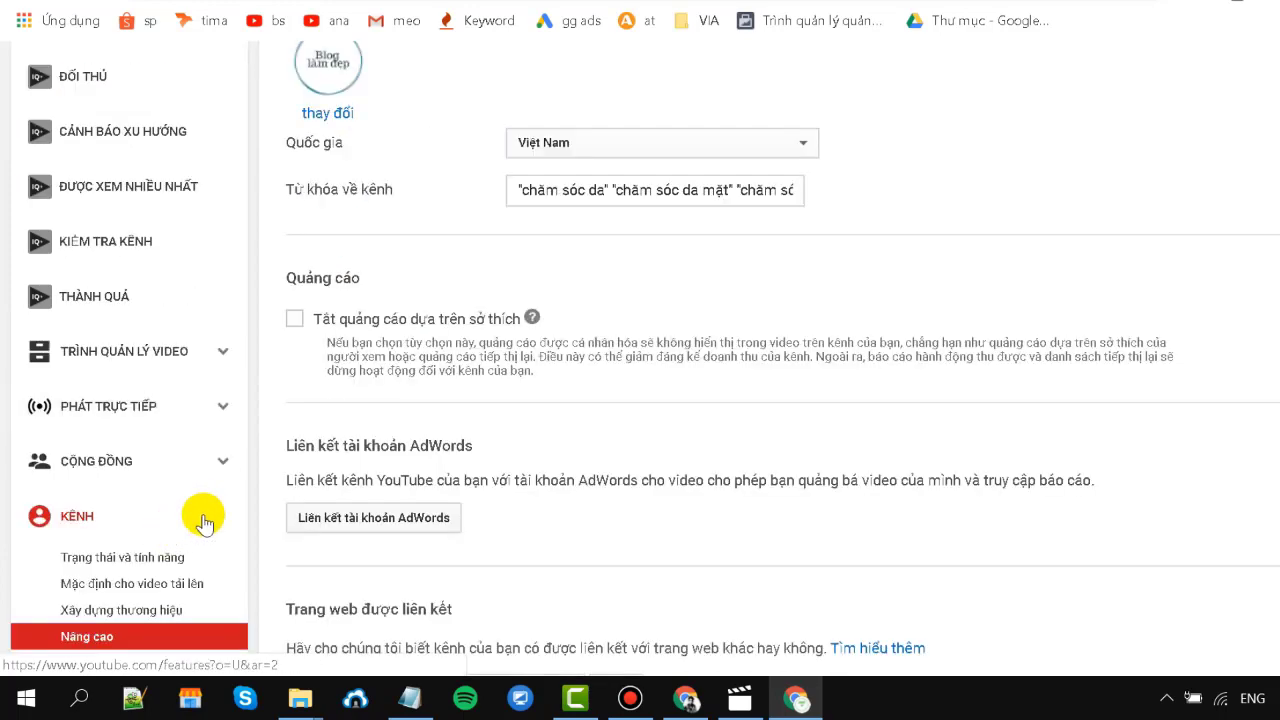
scroll(826, 319, down, 3)
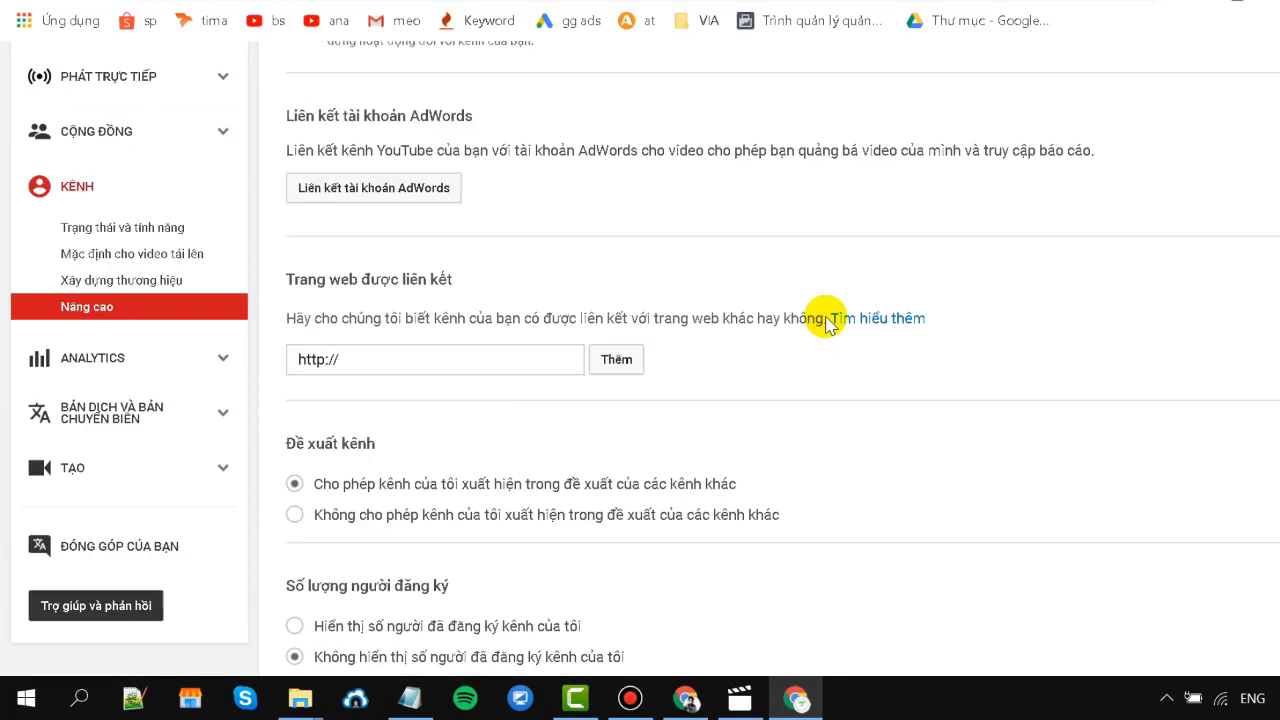